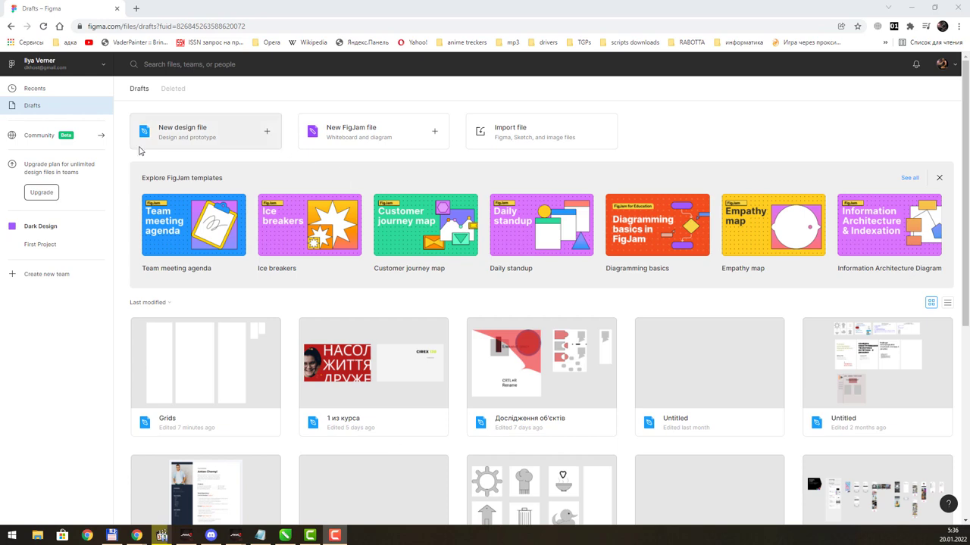
Step: Create a new blank design file in Drafts titled 'Налаштування модульних мереж'
{"action": "left_click", "coordinate": [226, 139]}
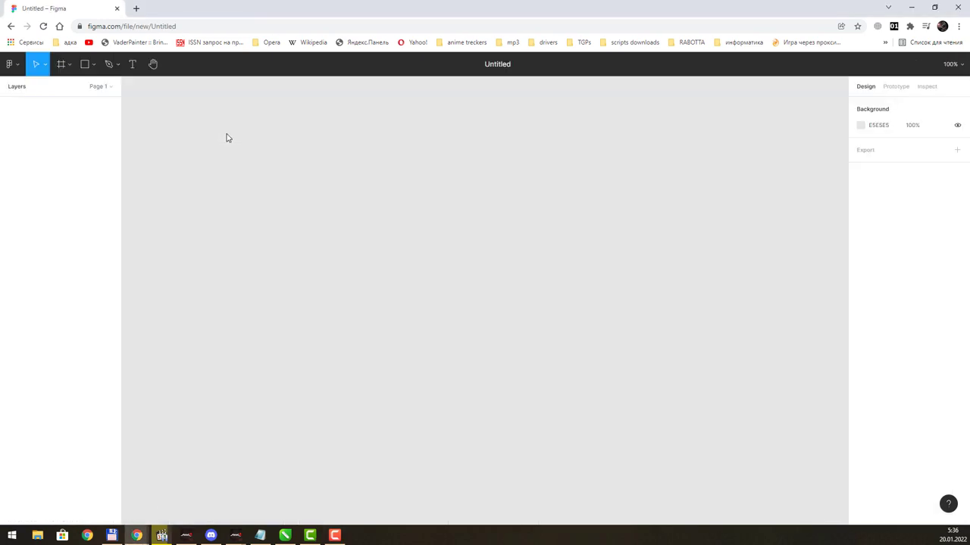
{"action": "left_click", "coordinate": [503, 65]}
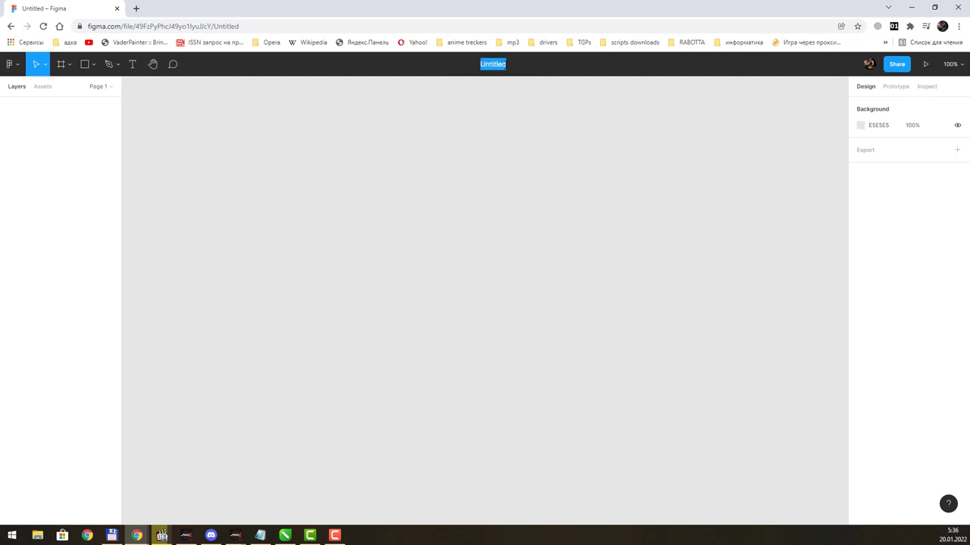
{"action": "type", "text": "Налашту"}
{"action": "type", "text": "вання мод"}
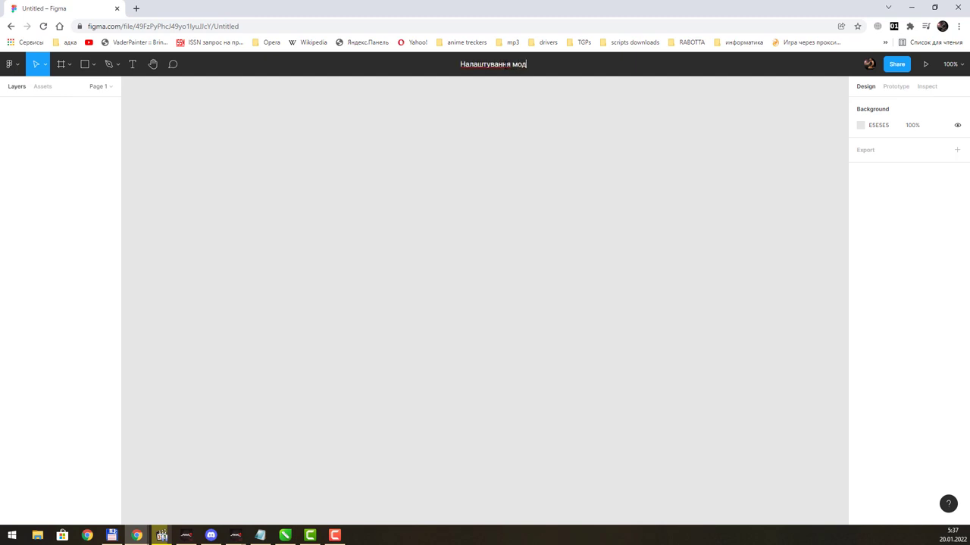
{"action": "type", "text": "уль"}
{"action": "key", "text": "BackSpace"}
{"action": "key", "text": "BackSpace"}
{"action": "key", "text": "BackSpace"}
{"action": "key", "text": "ctrl+shift+Left"}
{"action": "key", "text": "Right"}
{"action": "type", "text": "льних "}
{"action": "type", "text": "мереж"}
{"action": "key", "text": "Return"}
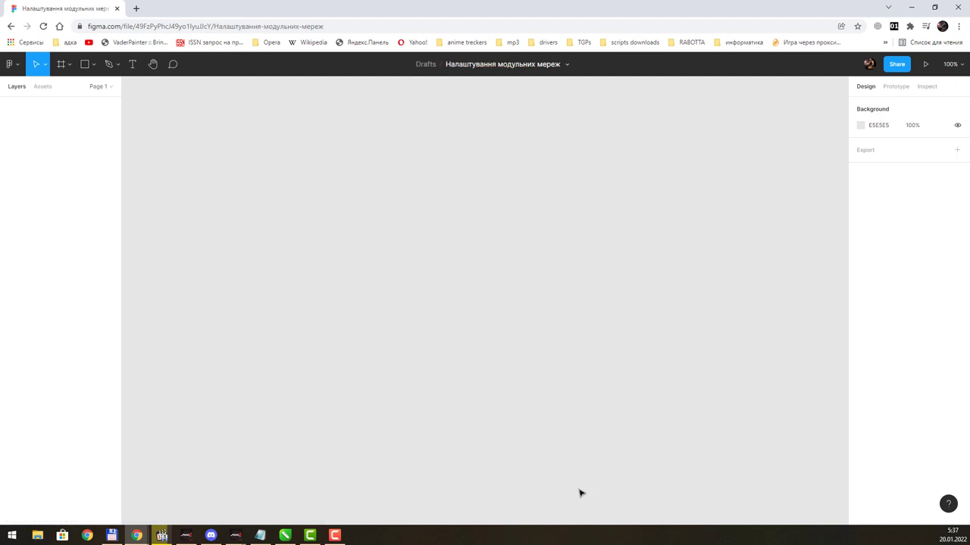
Step: Draw a frame on the canvas and size it to 1280 × 4000
{"action": "left_click", "coordinate": [285, 535]}
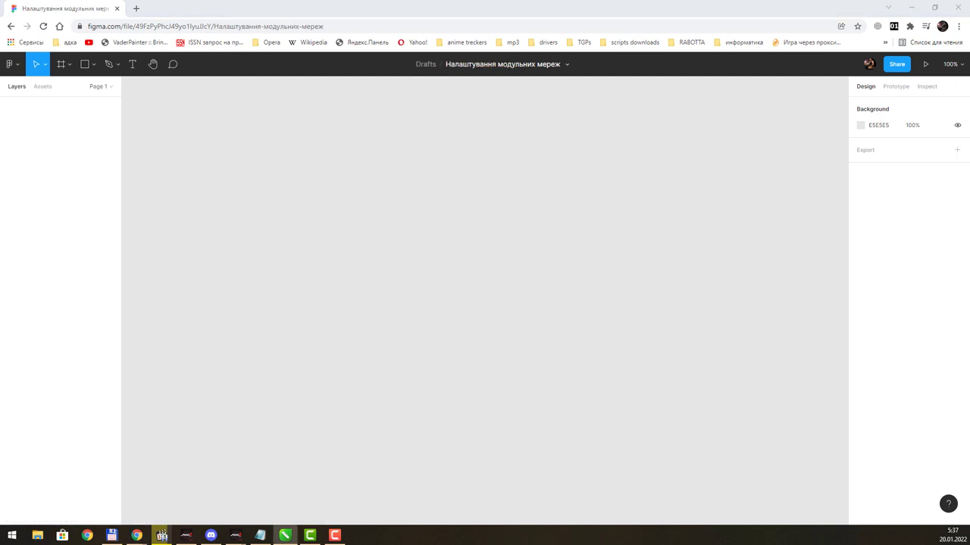
{"action": "left_click", "coordinate": [60, 63]}
{"action": "left_click_drag", "start_coordinate": [258, 136], "coordinate": [466, 361]}
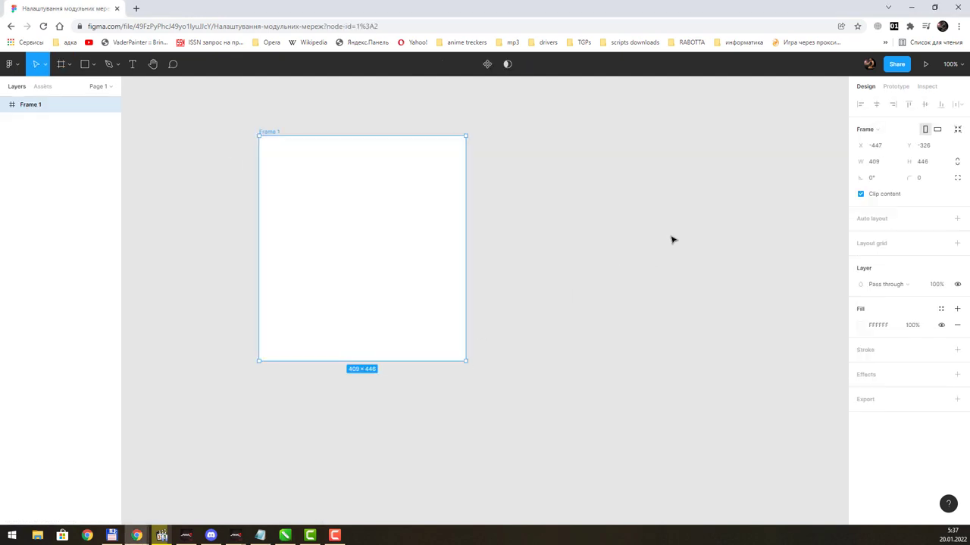
{"action": "left_click", "coordinate": [873, 163]}
{"action": "key", "text": "Tab"}
{"action": "type", "text": "4"}
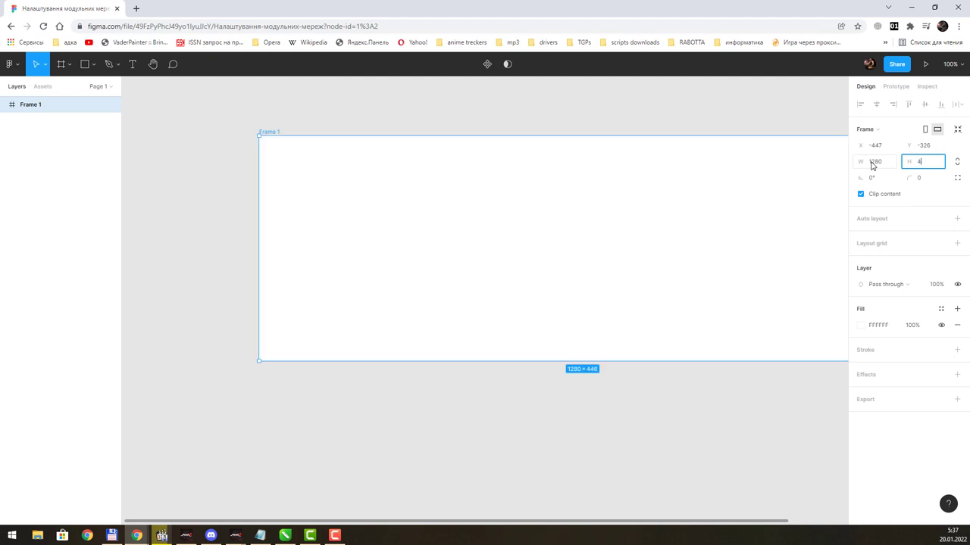
{"action": "key", "text": "Return"}
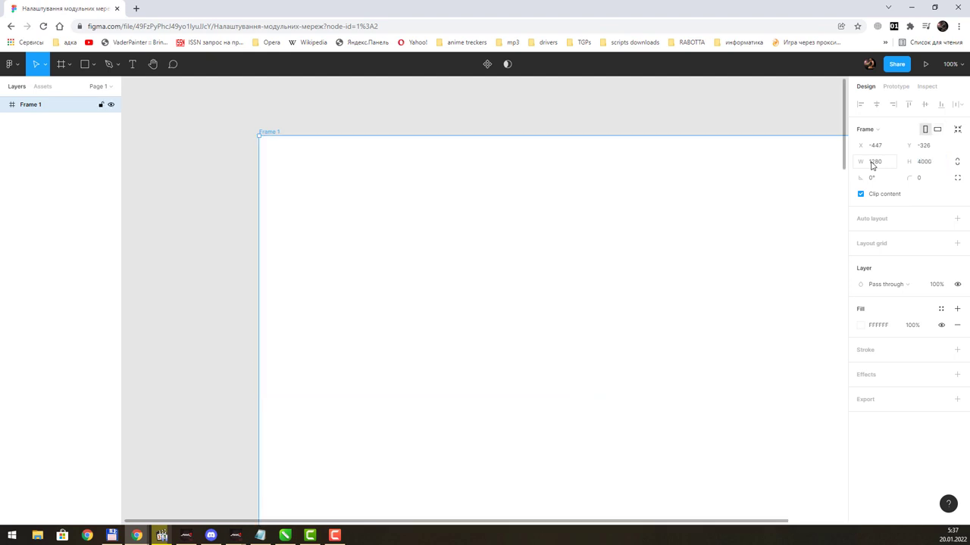
Step: Rename the new frame to '1280'
{"action": "scroll", "coordinate": [556, 138], "scroll_direction": "down", "scroll_amount": 3}
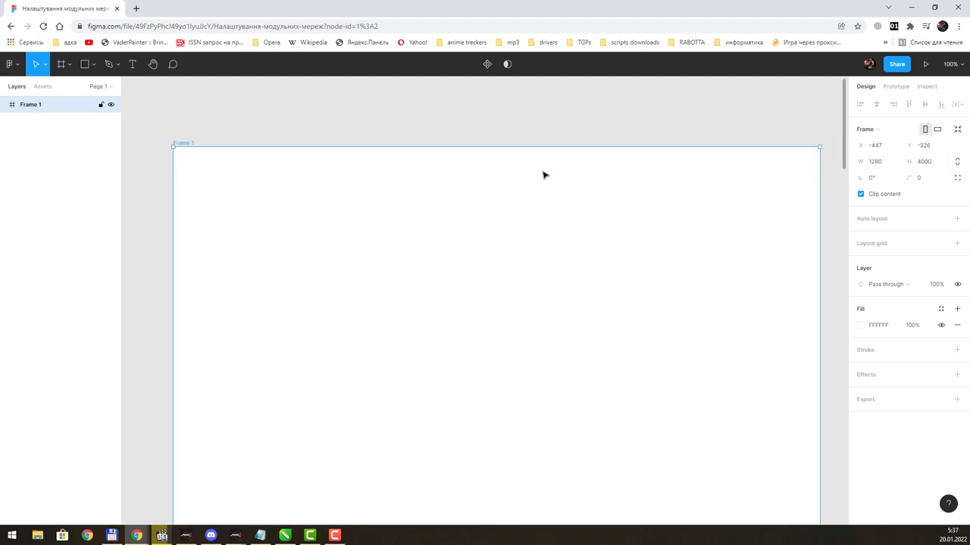
{"action": "scroll", "coordinate": [544, 178], "scroll_direction": "down", "scroll_amount": 1}
{"action": "scroll", "coordinate": [539, 187], "scroll_direction": "down", "scroll_amount": 1}
{"action": "scroll", "coordinate": [537, 186], "scroll_direction": "down", "scroll_amount": 3}
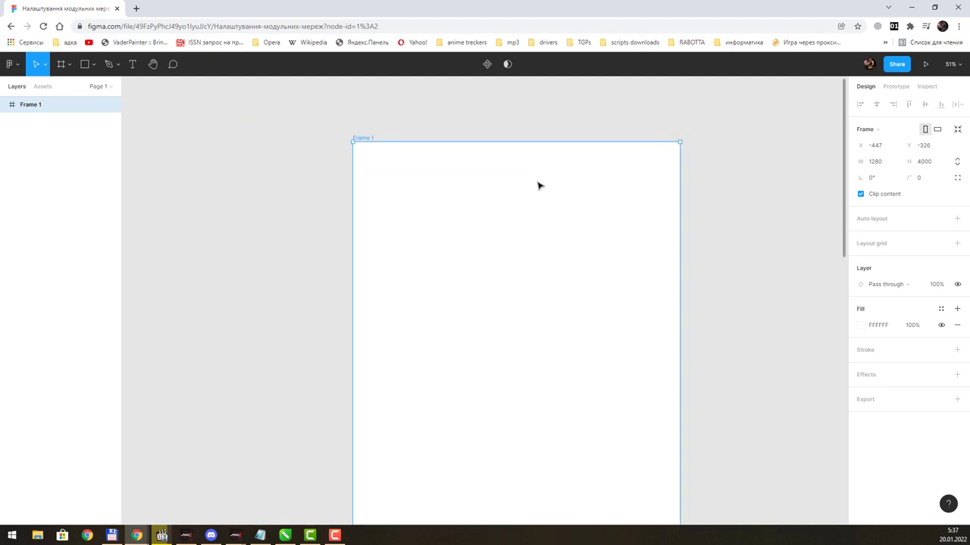
{"action": "scroll", "coordinate": [537, 185], "scroll_direction": "down", "scroll_amount": 1}
{"action": "scroll", "coordinate": [537, 185], "scroll_direction": "down", "scroll_amount": 2}
{"action": "left_click_drag", "start_coordinate": [612, 199], "coordinate": [500, 187]}
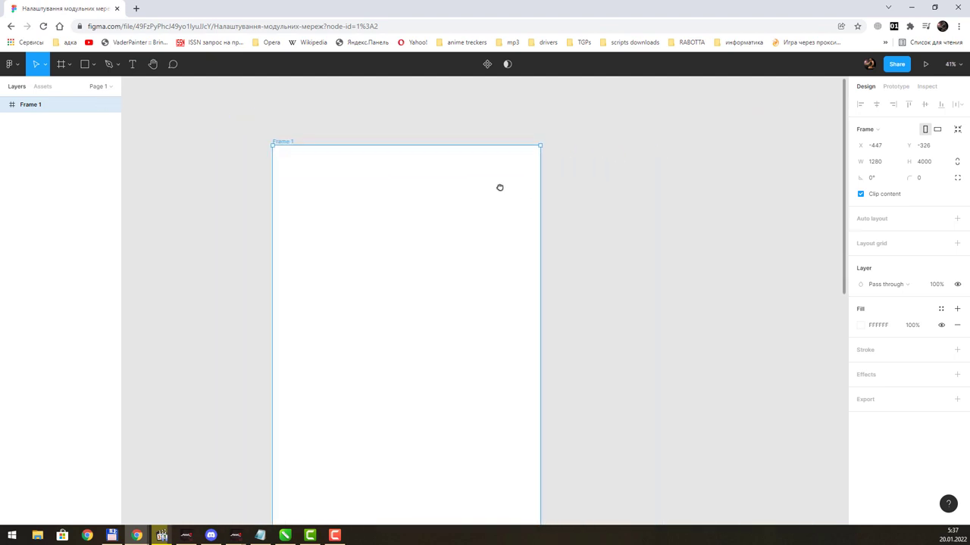
{"action": "scroll", "coordinate": [462, 244], "scroll_direction": "down", "scroll_amount": 2}
{"action": "scroll", "coordinate": [463, 245], "scroll_direction": "down", "scroll_amount": 2}
{"action": "scroll", "coordinate": [465, 266], "scroll_direction": "up", "scroll_amount": 4}
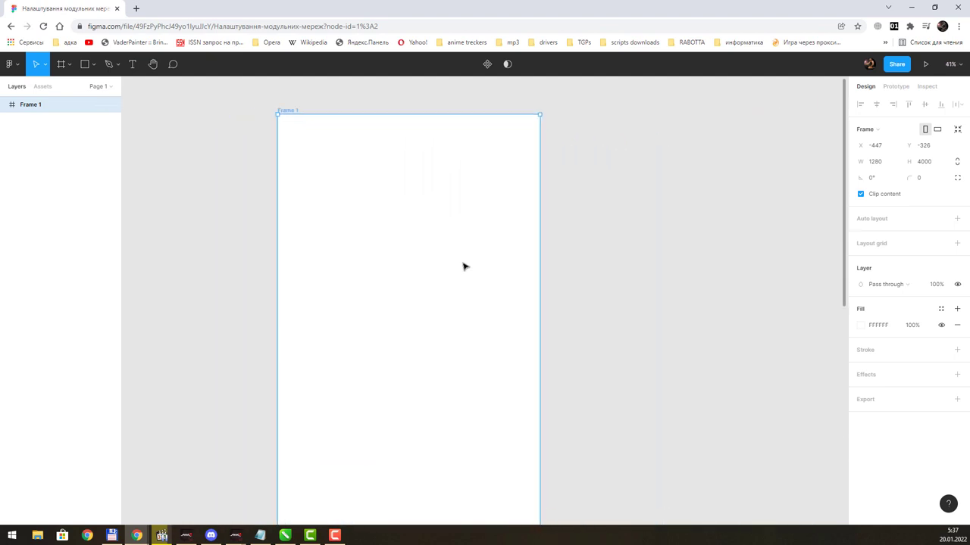
{"action": "scroll", "coordinate": [465, 267], "scroll_direction": "up", "scroll_amount": 1}
{"action": "scroll", "coordinate": [464, 267], "scroll_direction": "down", "scroll_amount": 2}
{"action": "scroll", "coordinate": [464, 267], "scroll_direction": "down", "scroll_amount": 2}
{"action": "scroll", "coordinate": [464, 266], "scroll_direction": "up", "scroll_amount": 1}
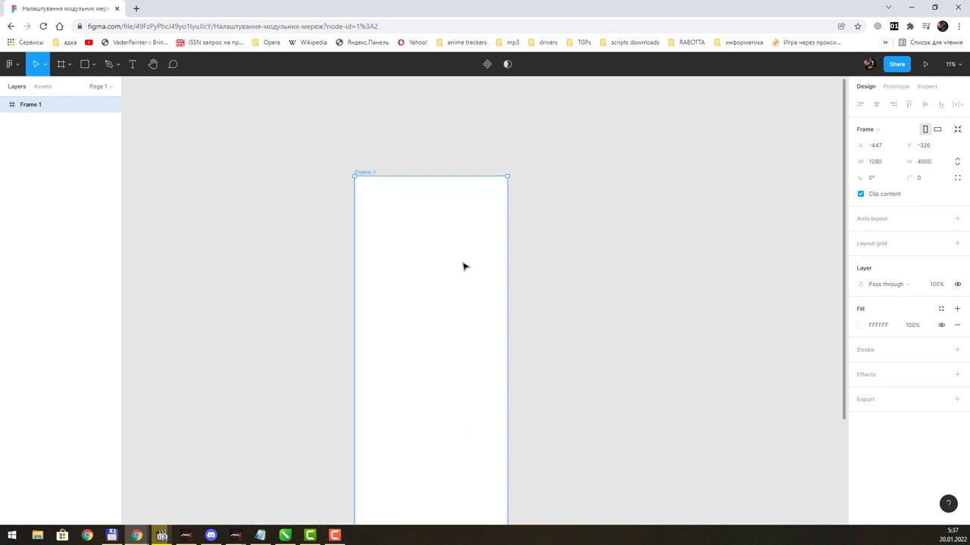
{"action": "scroll", "coordinate": [464, 266], "scroll_direction": "up", "scroll_amount": 2}
{"action": "scroll", "coordinate": [465, 266], "scroll_direction": "up", "scroll_amount": 1}
{"action": "scroll", "coordinate": [464, 267], "scroll_direction": "up", "scroll_amount": 1}
{"action": "left_click_drag", "start_coordinate": [445, 136], "coordinate": [452, 284]}
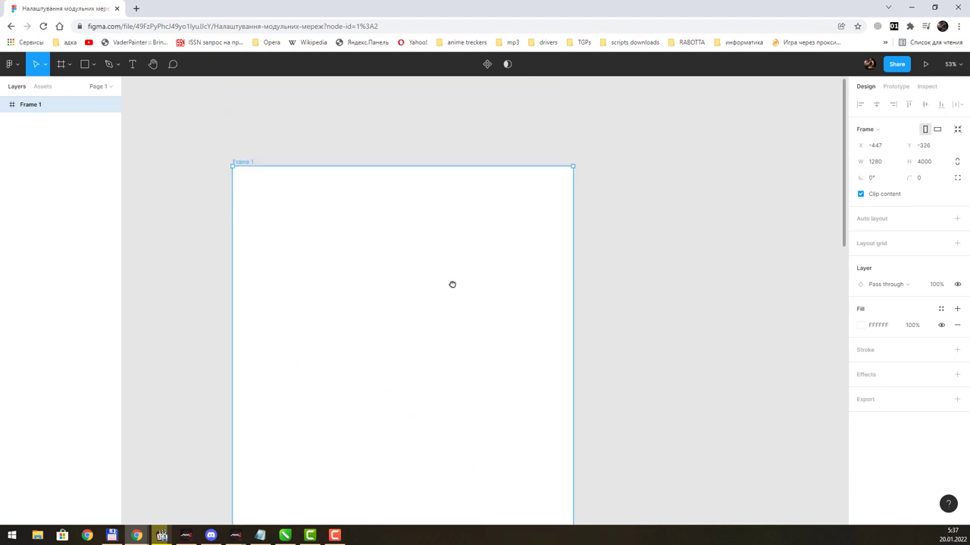
{"action": "scroll", "coordinate": [399, 257], "scroll_direction": "up", "scroll_amount": 1}
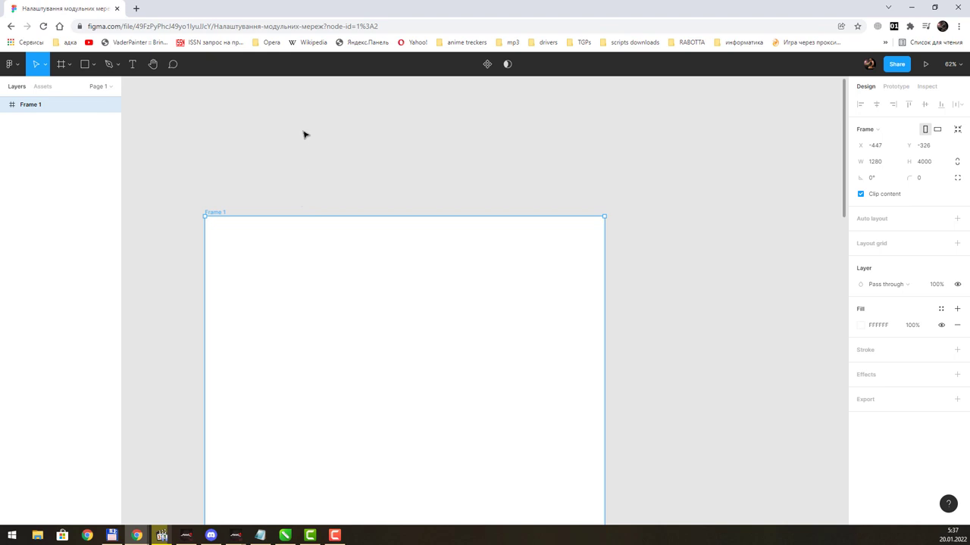
{"action": "double_click", "coordinate": [215, 210]}
{"action": "key", "text": "BackSpace"}
{"action": "type", "text": "1280"}
{"action": "key", "text": "Return"}
{"action": "scroll", "coordinate": [465, 301], "scroll_direction": "down", "scroll_amount": 2}
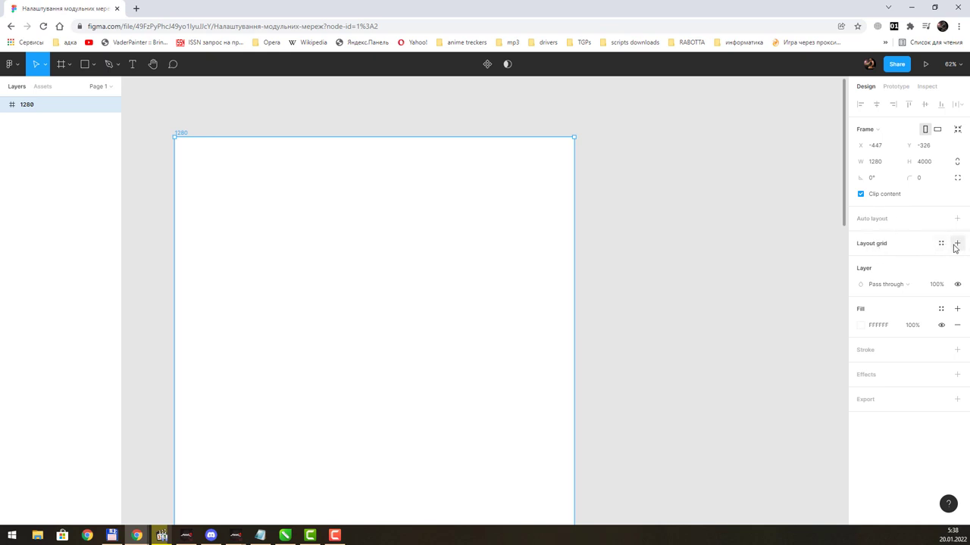
Step: Add a square layout grid to frame 1280 with size 40 px, red, at 8% opacity
{"action": "left_click", "coordinate": [956, 244]}
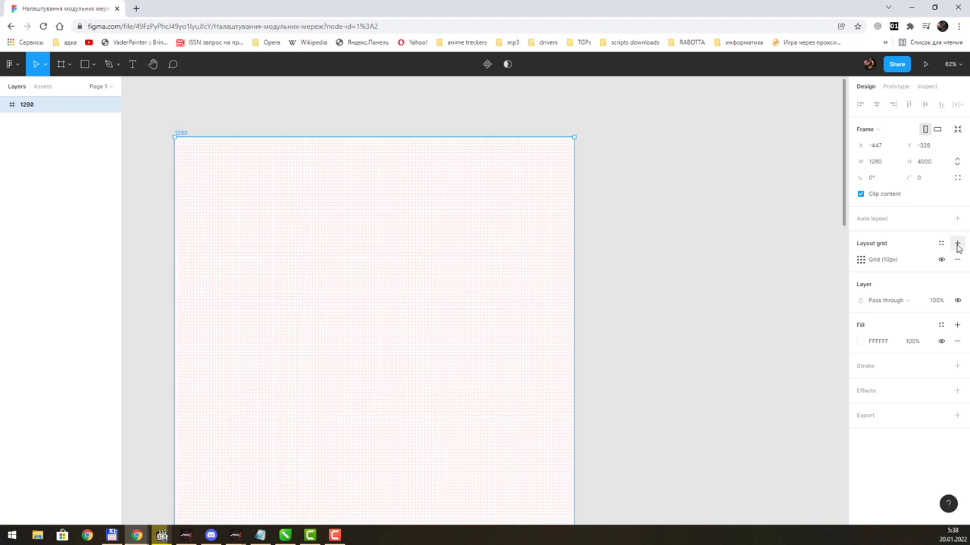
{"action": "mouse_move", "coordinate": [860, 260]}
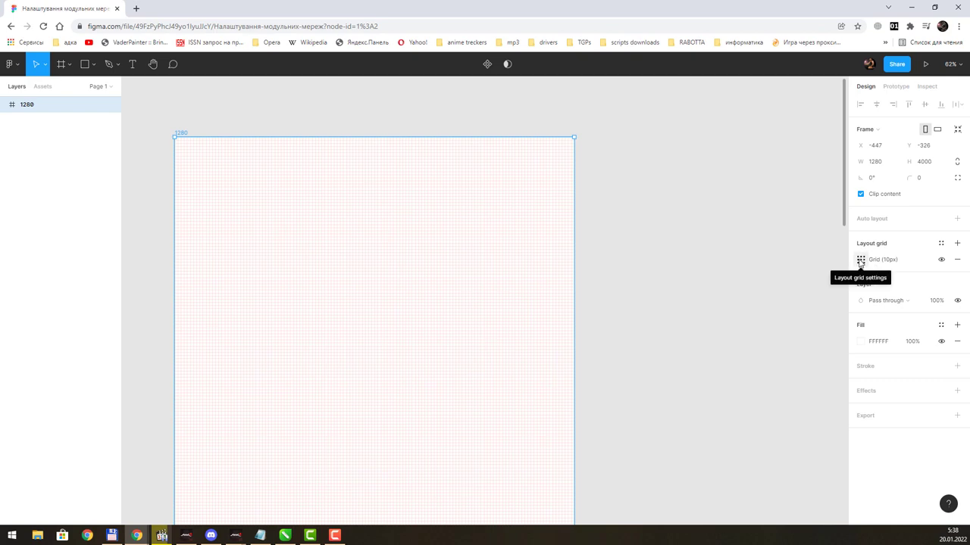
{"action": "left_click", "coordinate": [861, 261]}
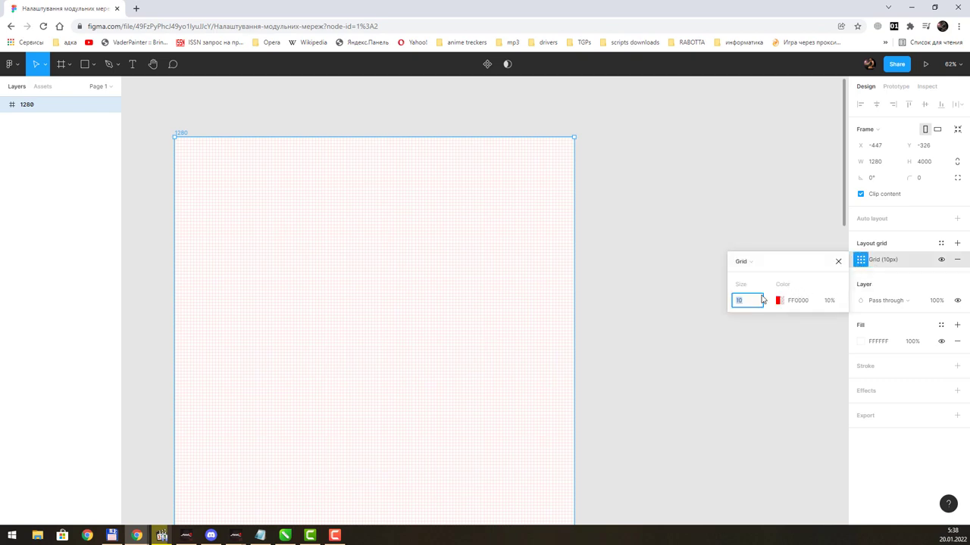
{"action": "type", "text": "5"}
{"action": "key", "text": "Tab"}
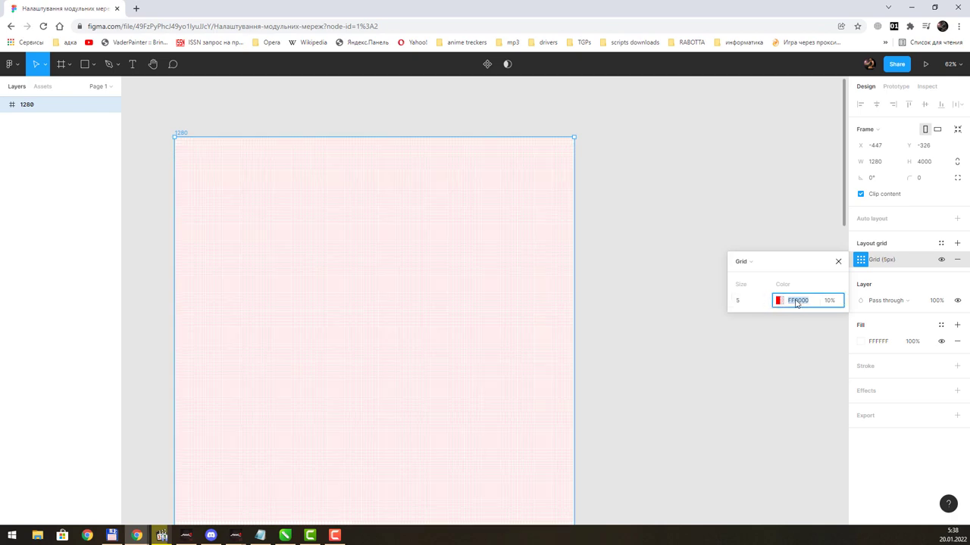
{"action": "left_click", "coordinate": [742, 302]}
{"action": "type", "text": "40"}
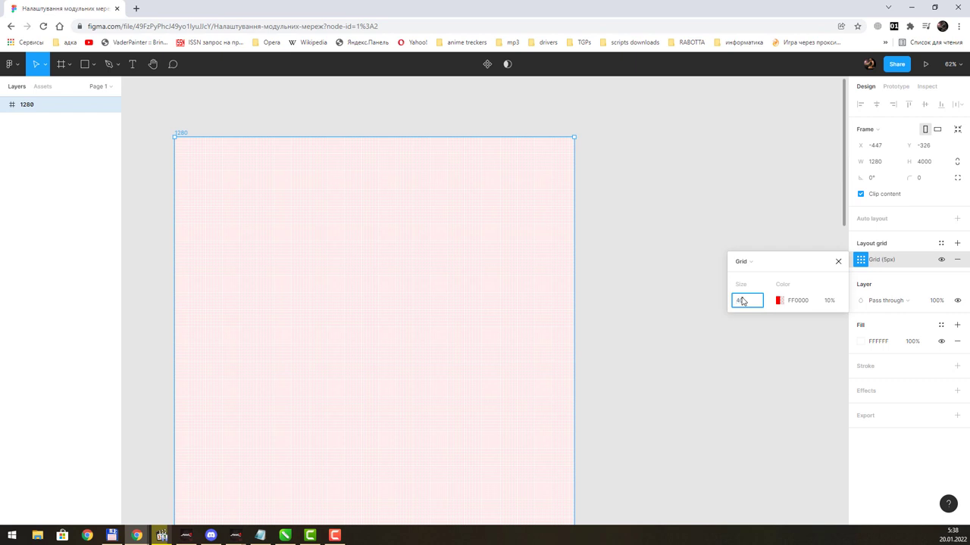
{"action": "key", "text": "Tab"}
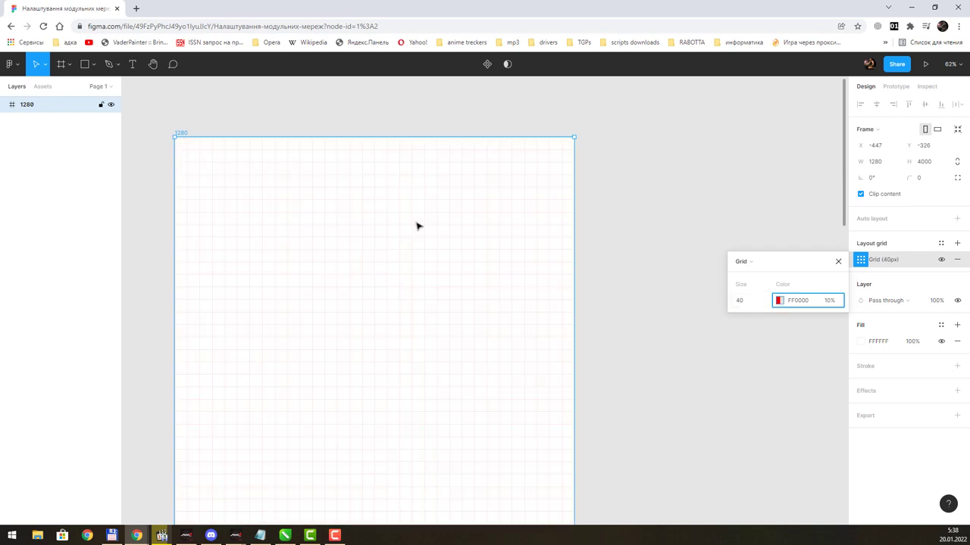
{"action": "left_click", "coordinate": [781, 302]}
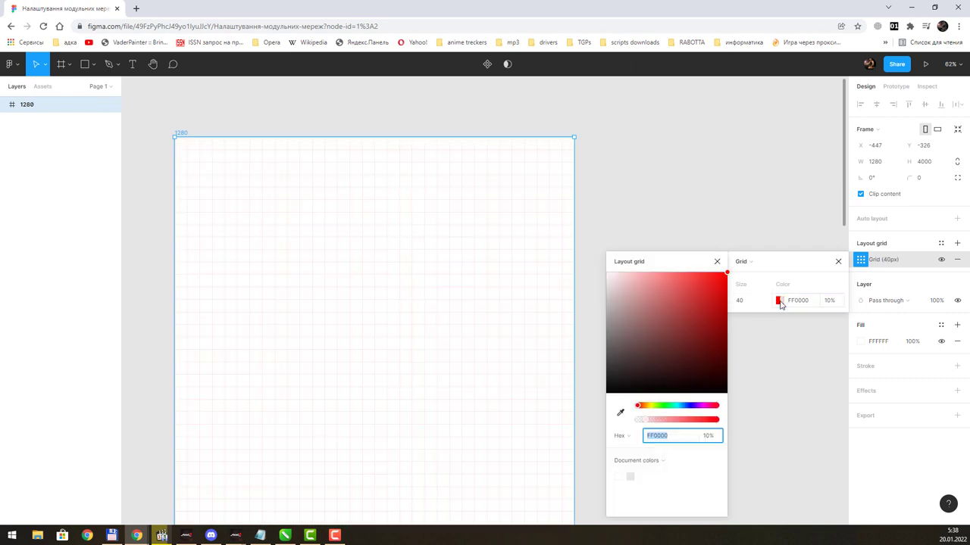
{"action": "left_click", "coordinate": [832, 302]}
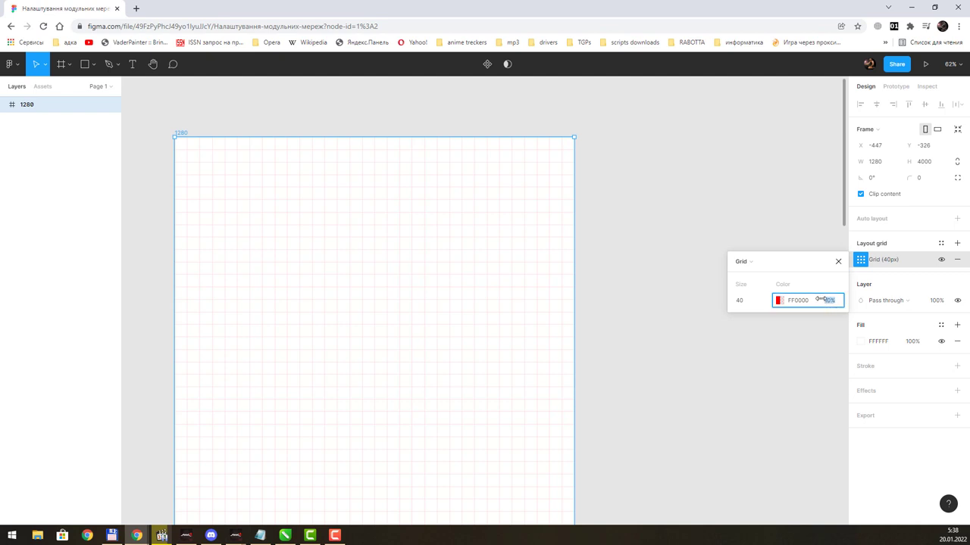
{"action": "left_click_drag", "start_coordinate": [821, 302], "coordinate": [811, 303]}
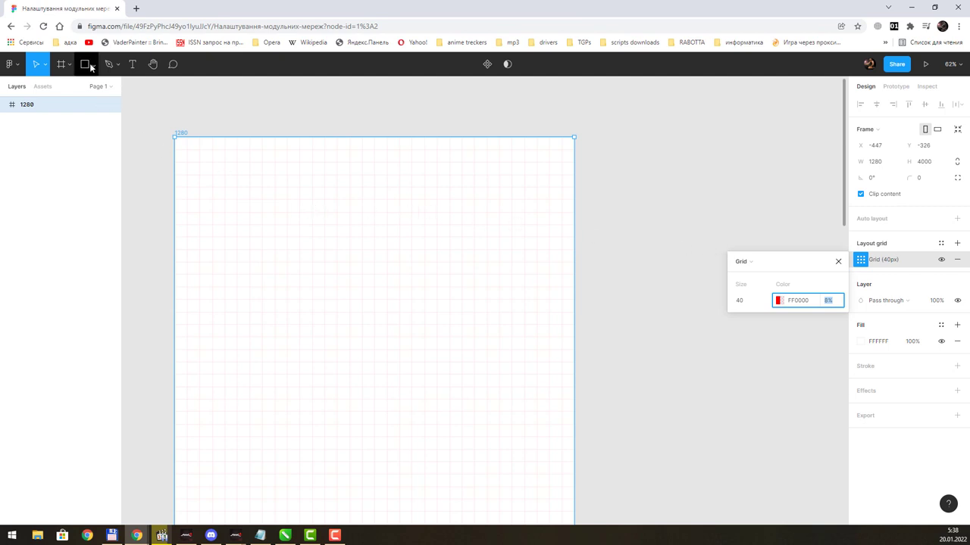
Step: Draw a 160 × 120 rectangle in frame 1280 and snap it to the grid at X 393, Y 387
{"action": "left_click", "coordinate": [83, 68]}
{"action": "left_click", "coordinate": [75, 86]}
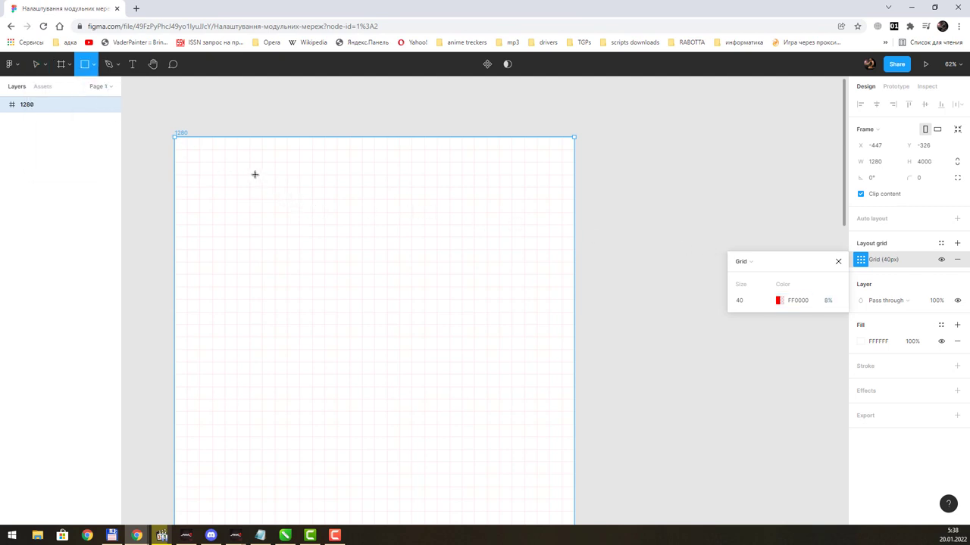
{"action": "left_click_drag", "start_coordinate": [251, 174], "coordinate": [301, 215]}
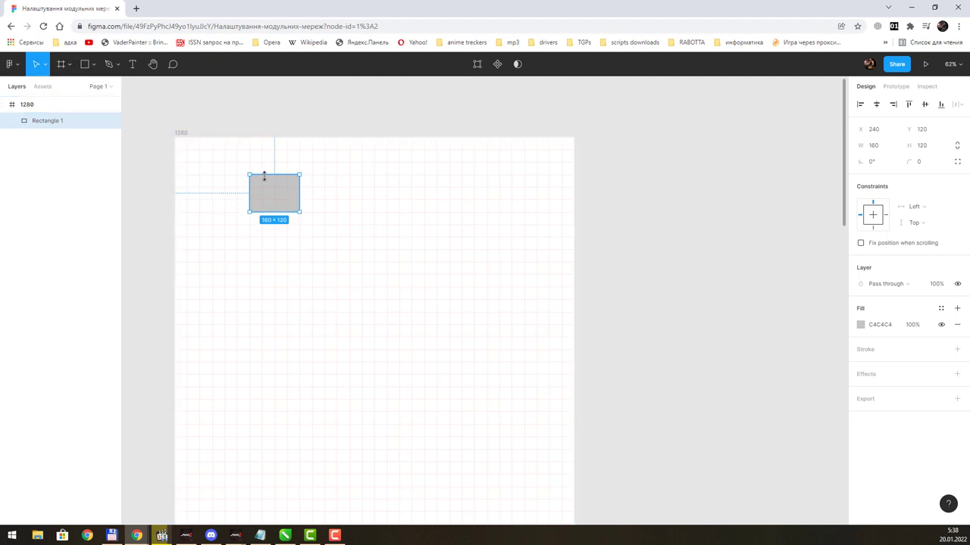
{"action": "mouse_move", "coordinate": [273, 190]}
{"action": "left_mouse_down"}
{"action": "mouse_move", "coordinate": [336, 180]}
{"action": "mouse_move", "coordinate": [324, 169]}
{"action": "mouse_move", "coordinate": [330, 197]}
{"action": "mouse_move", "coordinate": [392, 198]}
{"action": "mouse_move", "coordinate": [298, 189]}
{"action": "mouse_move", "coordinate": [316, 193]}
{"action": "left_mouse_up"}
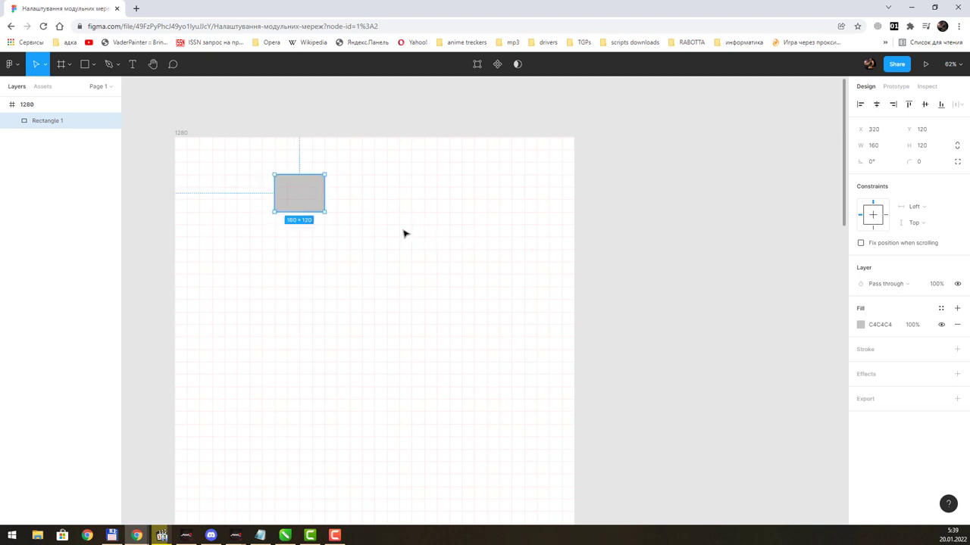
{"action": "mouse_move", "coordinate": [308, 191]}
{"action": "left_mouse_down"}
{"action": "mouse_move", "coordinate": [310, 320]}
{"action": "mouse_move", "coordinate": [328, 273]}
{"action": "left_mouse_up"}
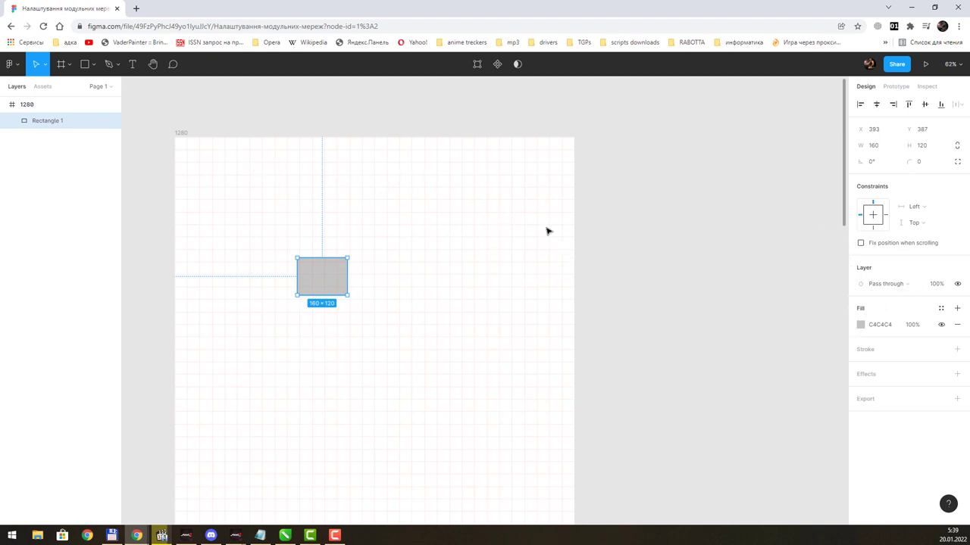
{"action": "left_click", "coordinate": [410, 192]}
{"action": "left_click", "coordinate": [333, 267]}
{"action": "key", "text": "Escape"}
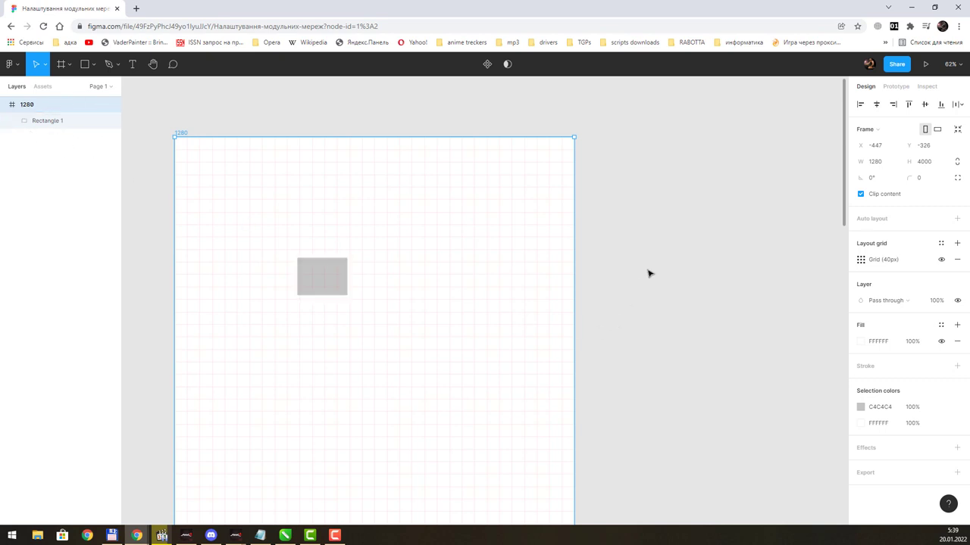
Step: Switch frame 1280's layout grid from Grid to Columns with a count of 12
{"action": "left_click", "coordinate": [860, 260]}
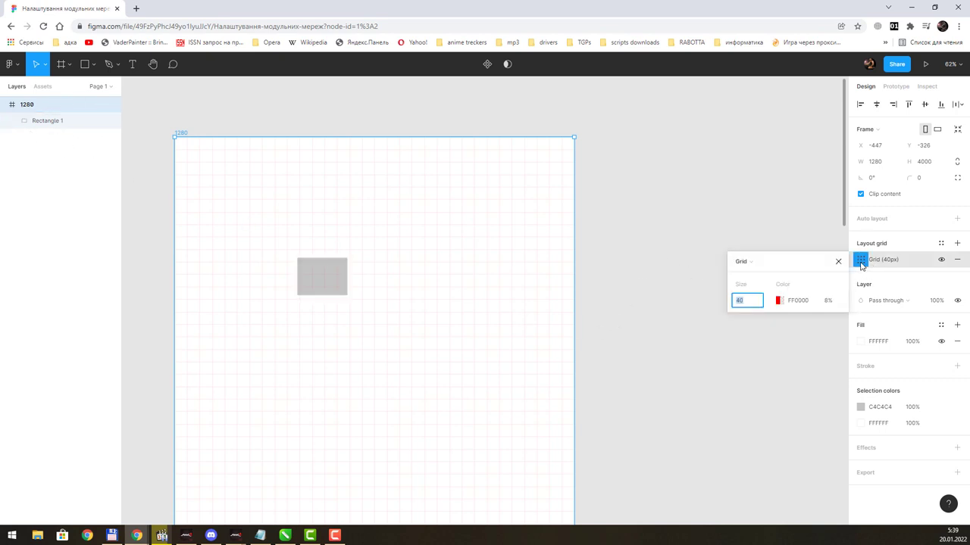
{"action": "left_click", "coordinate": [777, 263]}
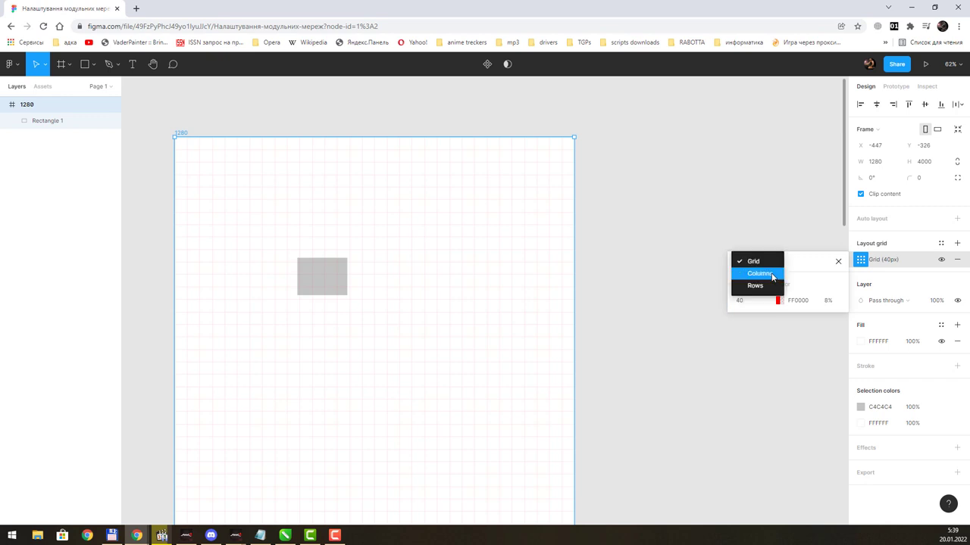
{"action": "left_click", "coordinate": [772, 274]}
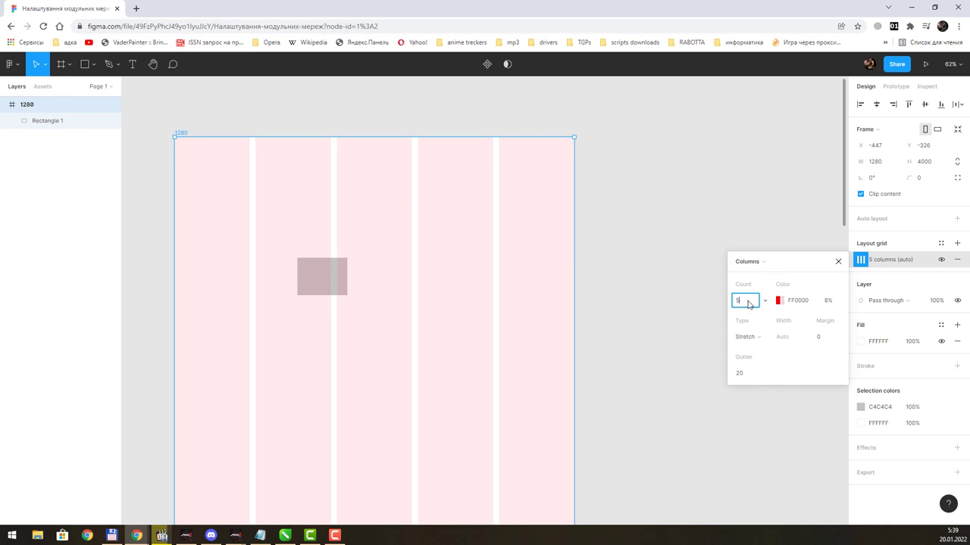
{"action": "type", "text": "12"}
{"action": "key", "text": "Return"}
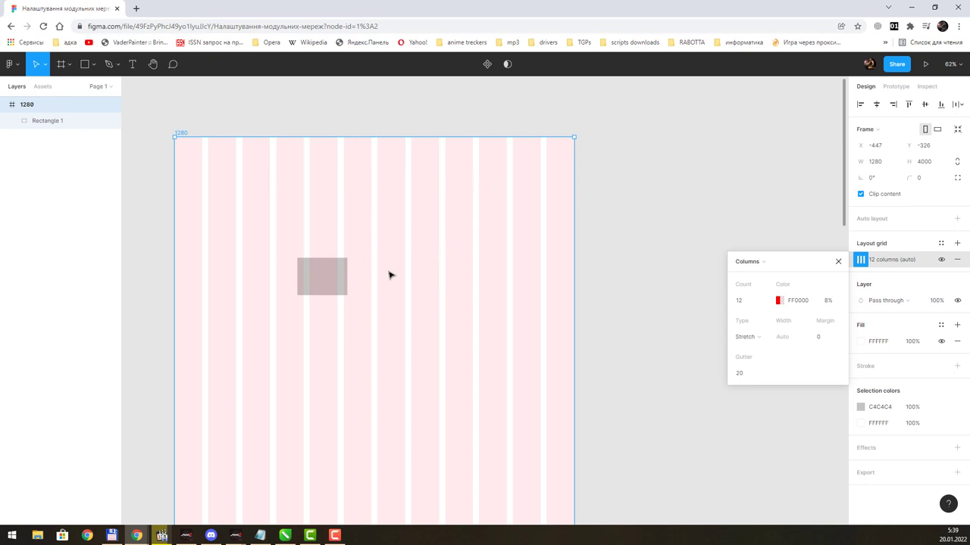
Step: Keep Stretch columns and resize the frame to watch the columns adapt, then undo
{"action": "left_click", "coordinate": [763, 344]}
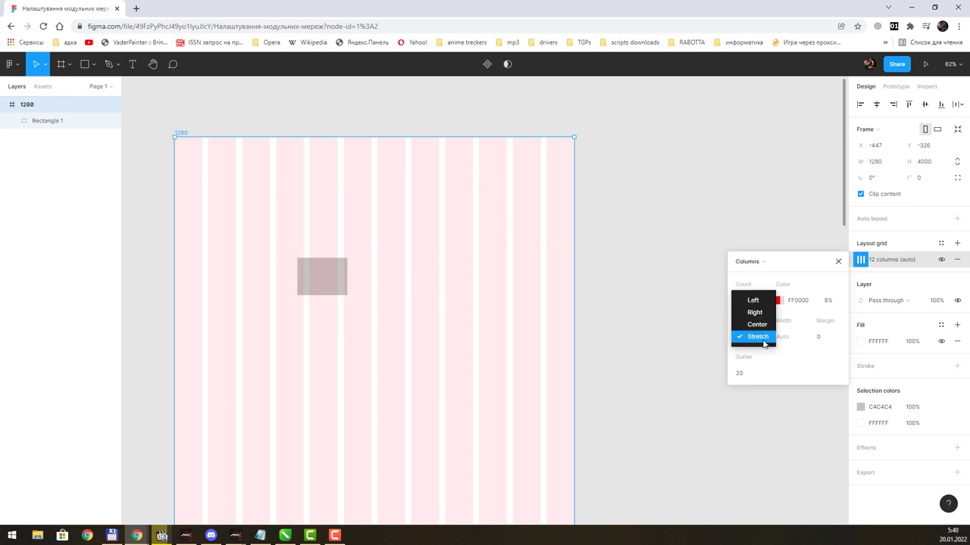
{"action": "left_click", "coordinate": [763, 344]}
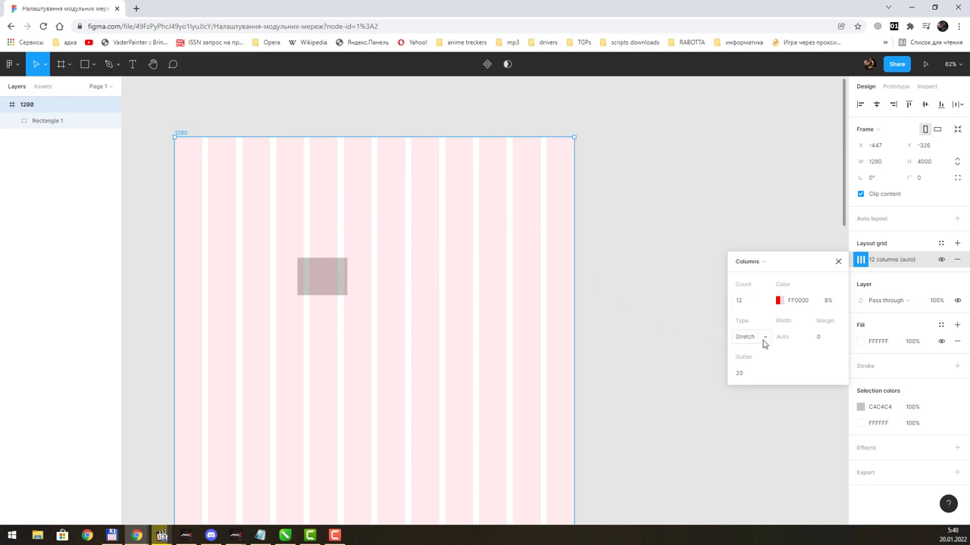
{"action": "left_click", "coordinate": [764, 340]}
{"action": "left_click", "coordinate": [763, 341]}
{"action": "left_click", "coordinate": [763, 341]}
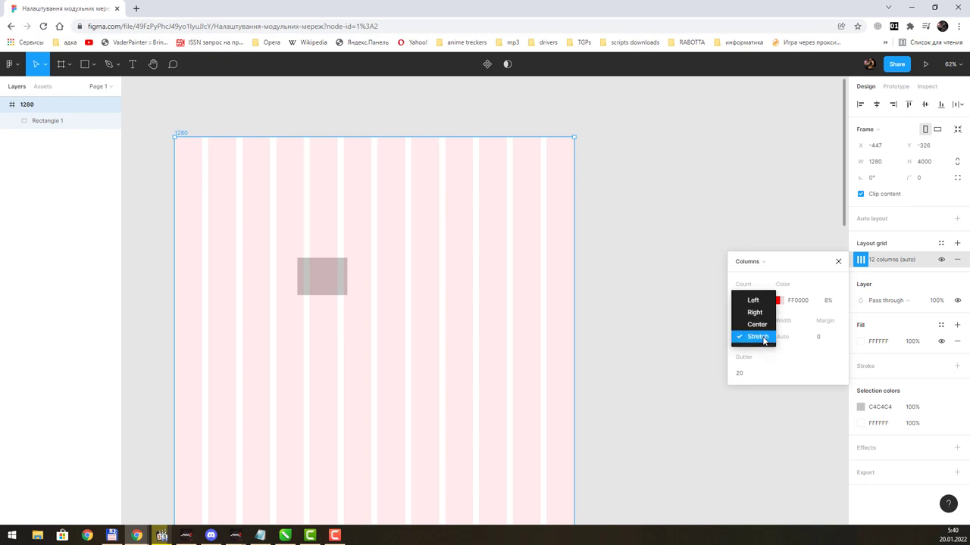
{"action": "left_click", "coordinate": [755, 341]}
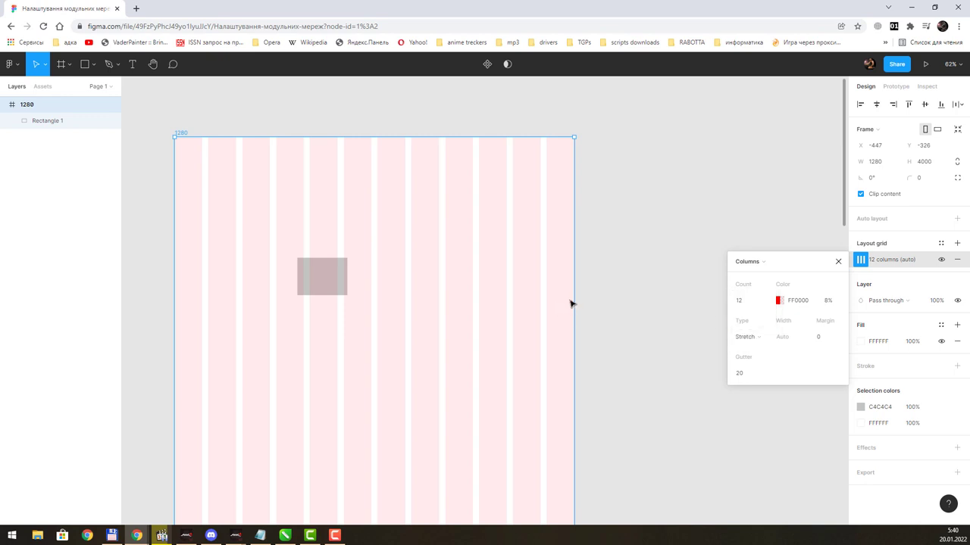
{"action": "mouse_move", "coordinate": [576, 298]}
{"action": "left_mouse_down"}
{"action": "mouse_move", "coordinate": [639, 278]}
{"action": "mouse_move", "coordinate": [494, 254]}
{"action": "mouse_move", "coordinate": [304, 253]}
{"action": "left_mouse_up"}
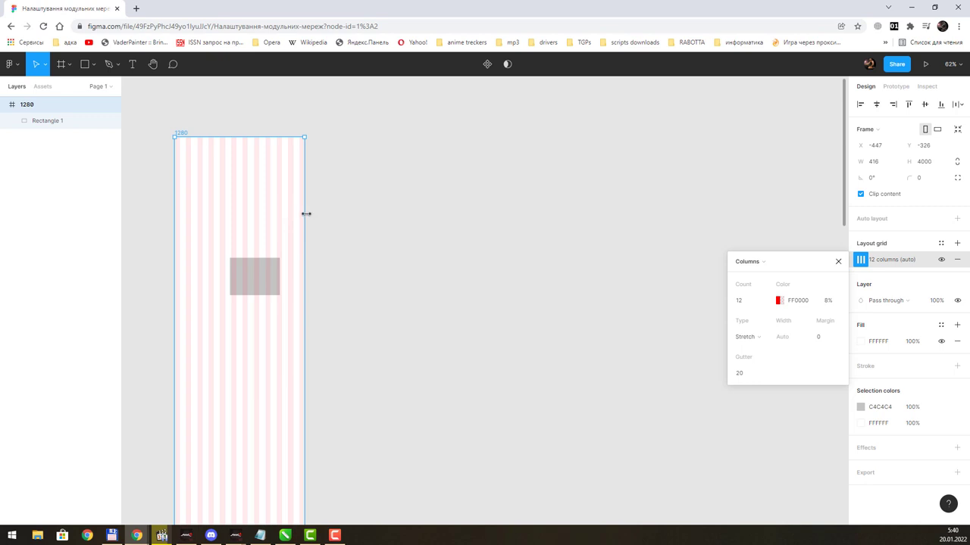
{"action": "mouse_move", "coordinate": [306, 213]}
{"action": "left_mouse_down"}
{"action": "mouse_move", "coordinate": [468, 196]}
{"action": "mouse_move", "coordinate": [632, 200]}
{"action": "mouse_move", "coordinate": [356, 193]}
{"action": "left_mouse_up"}
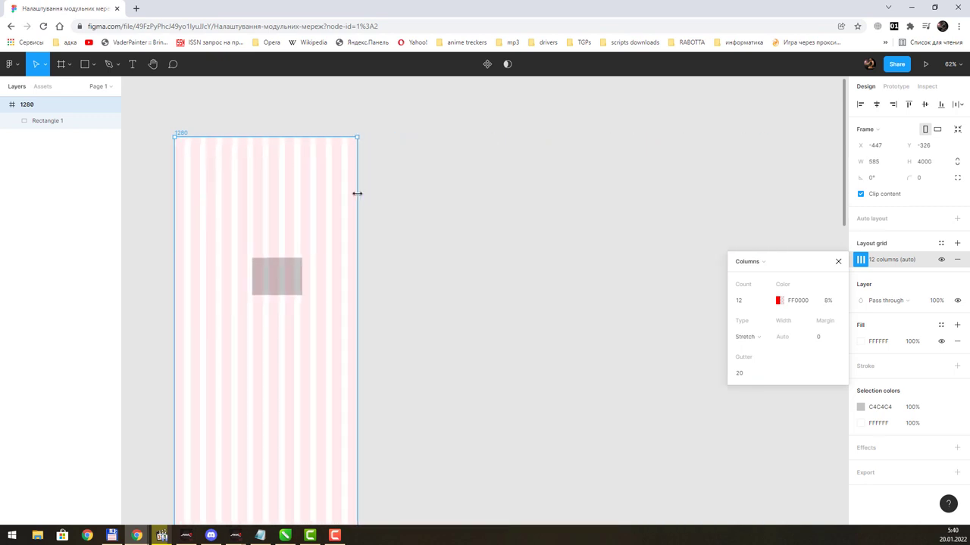
{"action": "key", "text": "ctrl+z"}
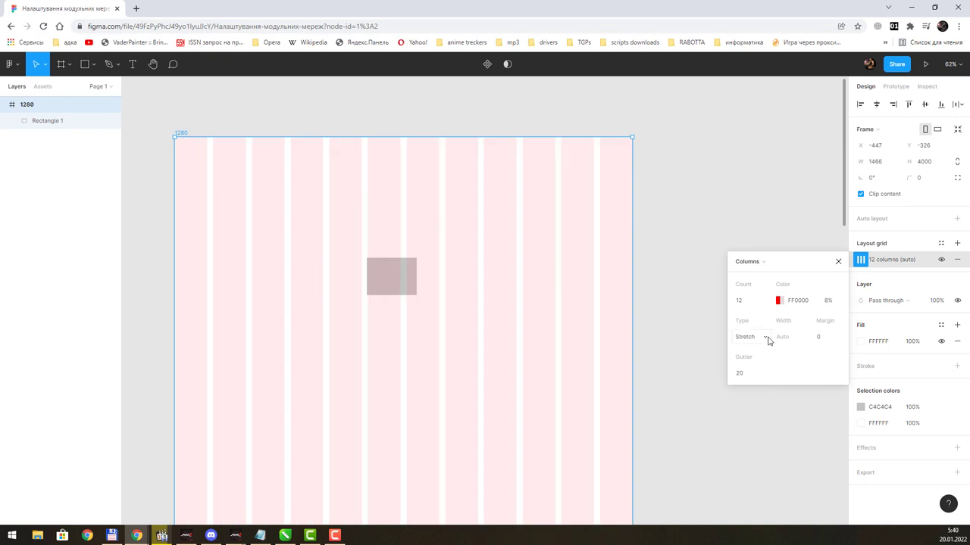
Step: Compare Left, Right and Center column alignment by resizing the frame, settling on Center
{"action": "left_click", "coordinate": [765, 339]}
{"action": "left_click", "coordinate": [753, 302]}
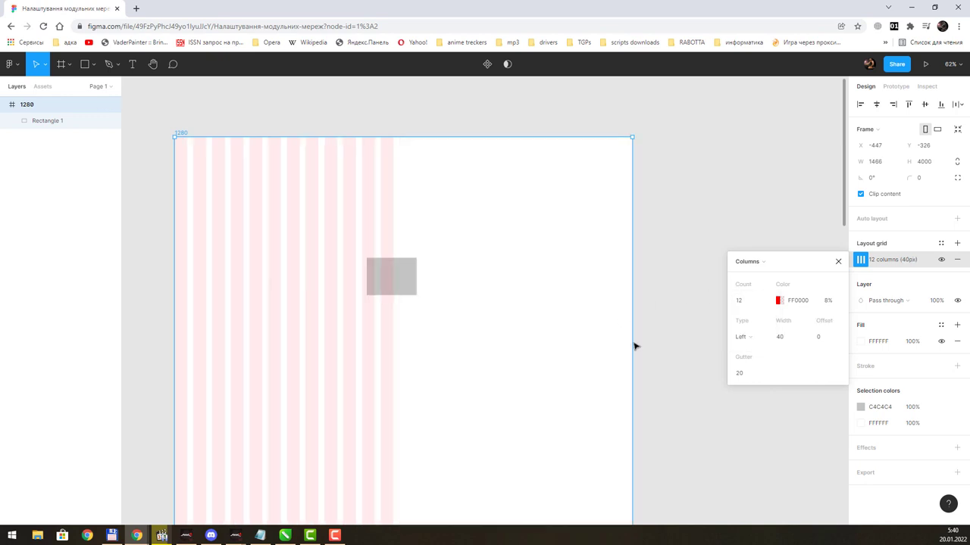
{"action": "mouse_move", "coordinate": [631, 366]}
{"action": "left_mouse_down"}
{"action": "mouse_move", "coordinate": [516, 366]}
{"action": "mouse_move", "coordinate": [613, 334]}
{"action": "left_mouse_up"}
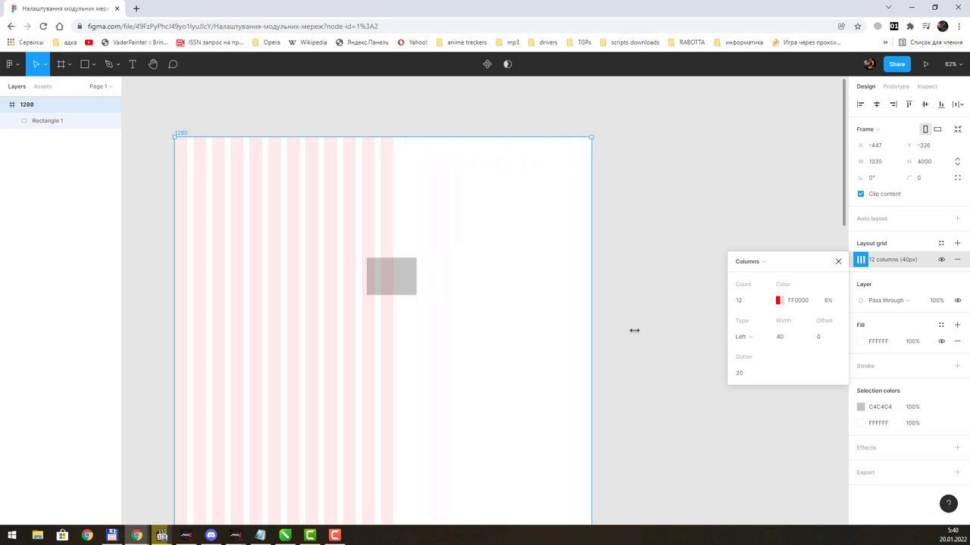
{"action": "left_click", "coordinate": [767, 338]}
{"action": "left_click", "coordinate": [736, 350]}
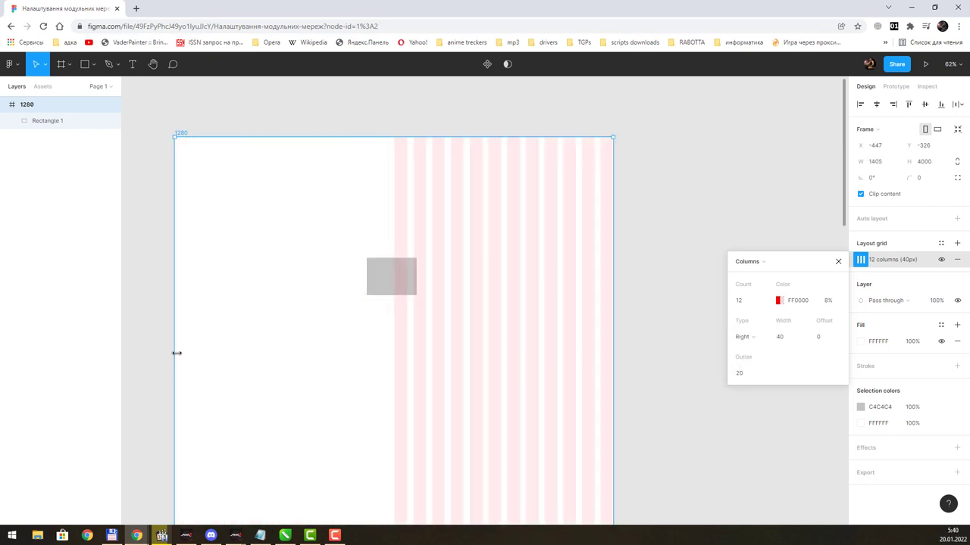
{"action": "left_click_drag", "start_coordinate": [177, 353], "coordinate": [175, 349]}
{"action": "left_click", "coordinate": [757, 341]}
{"action": "left_click", "coordinate": [756, 349]}
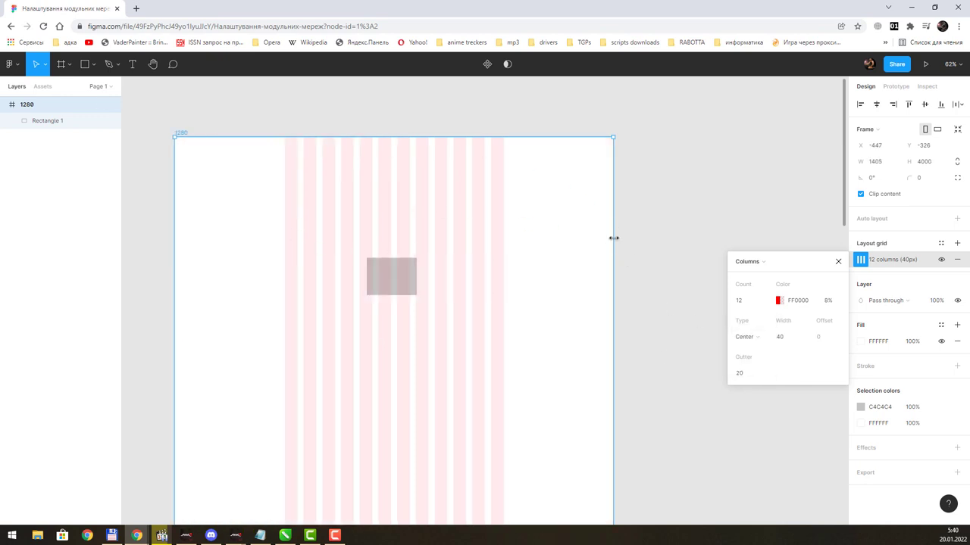
{"action": "left_click_drag", "start_coordinate": [612, 237], "coordinate": [562, 227]}
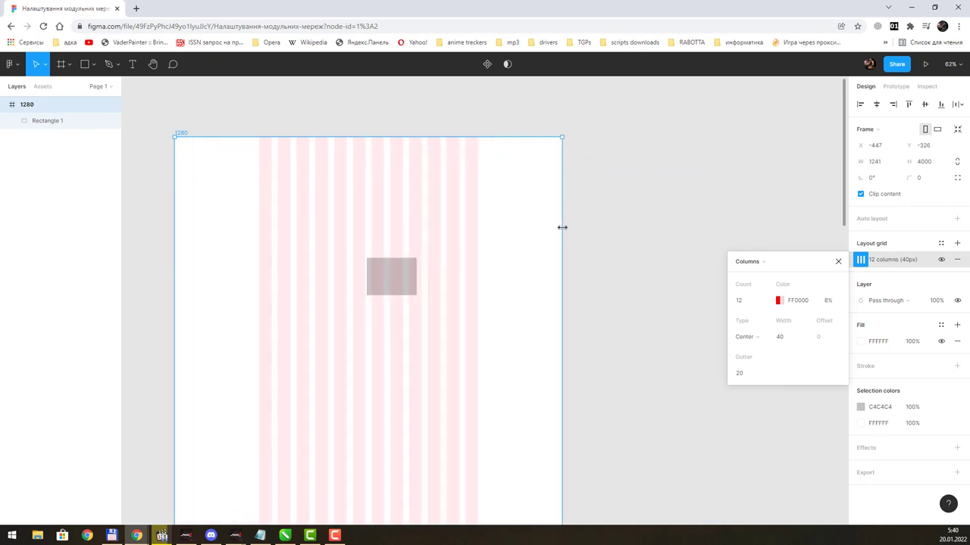
{"action": "key", "text": "ctrl+z"}
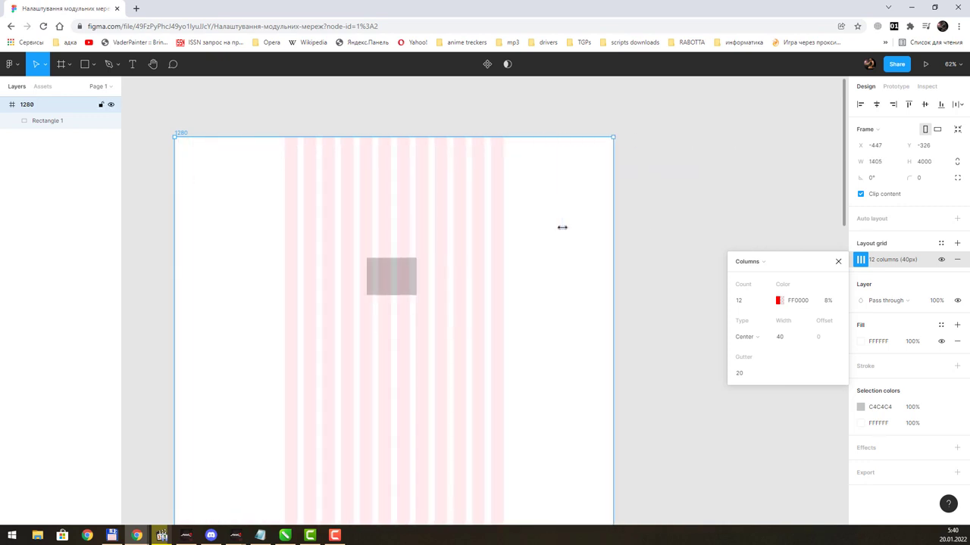
Step: Restore the frame width to 1280 and set columns to 88 px wide with 20 px gutters
{"action": "left_click", "coordinate": [874, 164]}
{"action": "type", "text": "1280"}
{"action": "key", "text": "Return"}
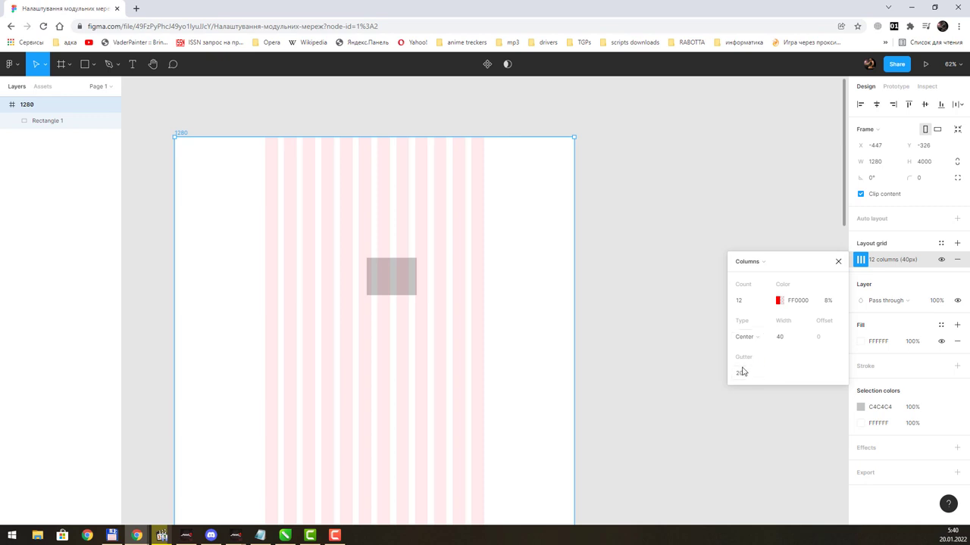
{"action": "left_click", "coordinate": [744, 372]}
{"action": "left_click_drag", "start_coordinate": [773, 341], "coordinate": [821, 334]}
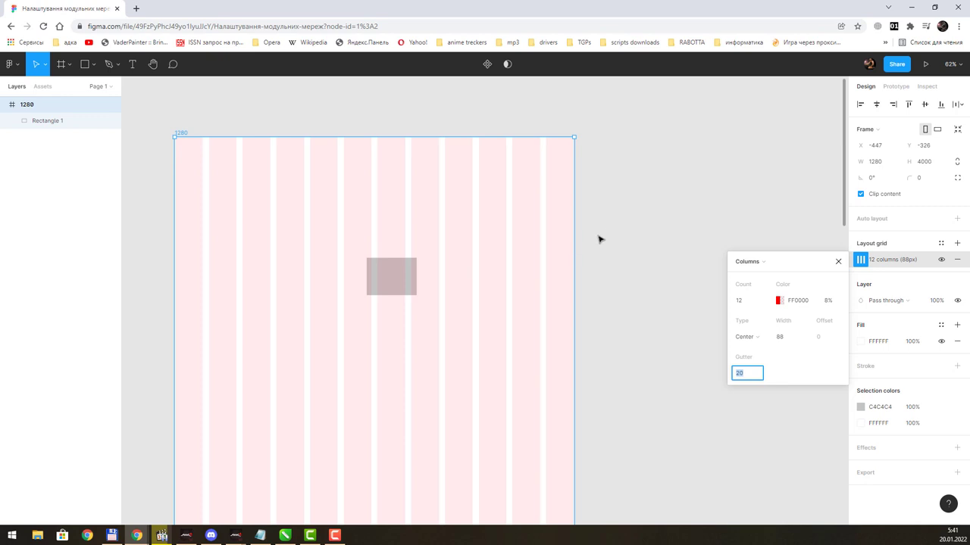
{"action": "left_click_drag", "start_coordinate": [609, 228], "coordinate": [606, 227]}
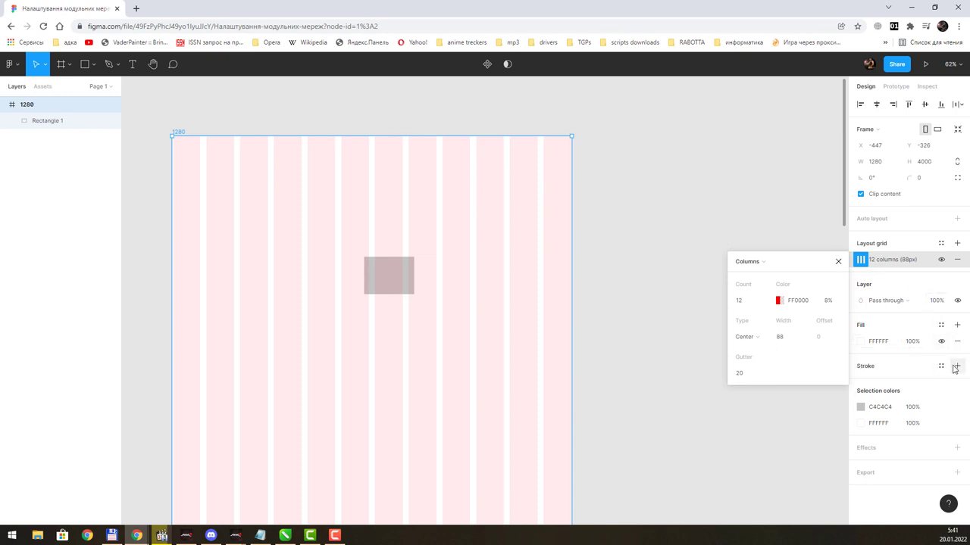
Step: Add a 20 px stroke to frame 1280 positioned Outside
{"action": "left_click", "coordinate": [955, 367]}
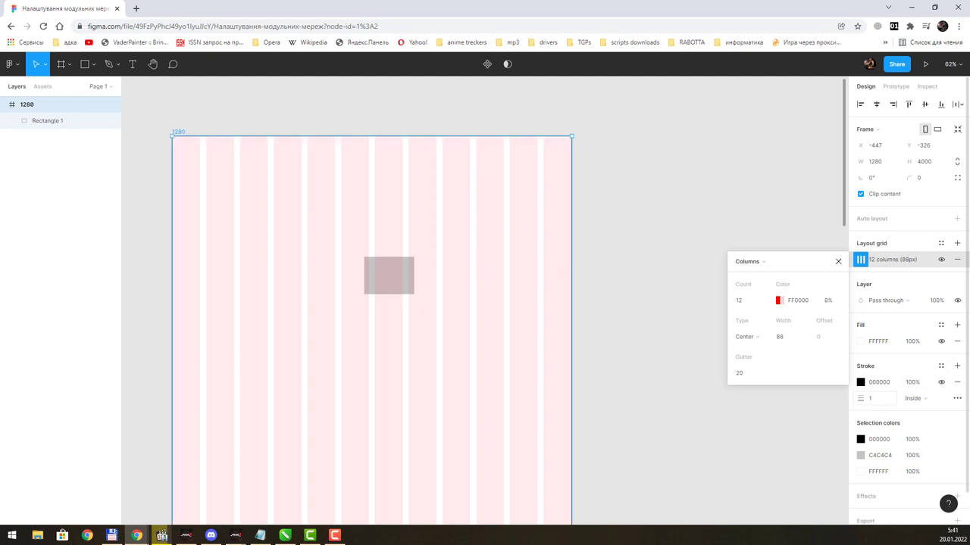
{"action": "left_click_drag", "start_coordinate": [861, 398], "coordinate": [877, 403]}
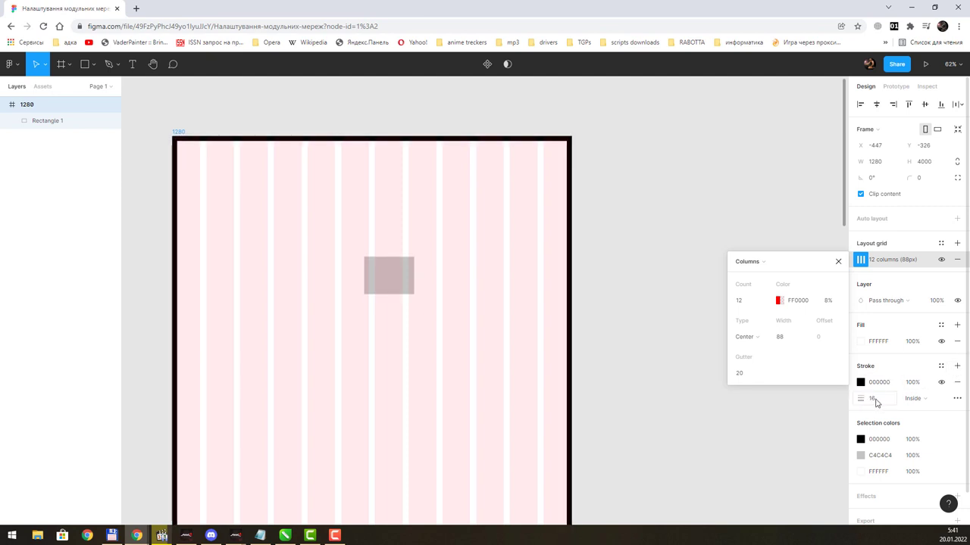
{"action": "left_click", "coordinate": [871, 399]}
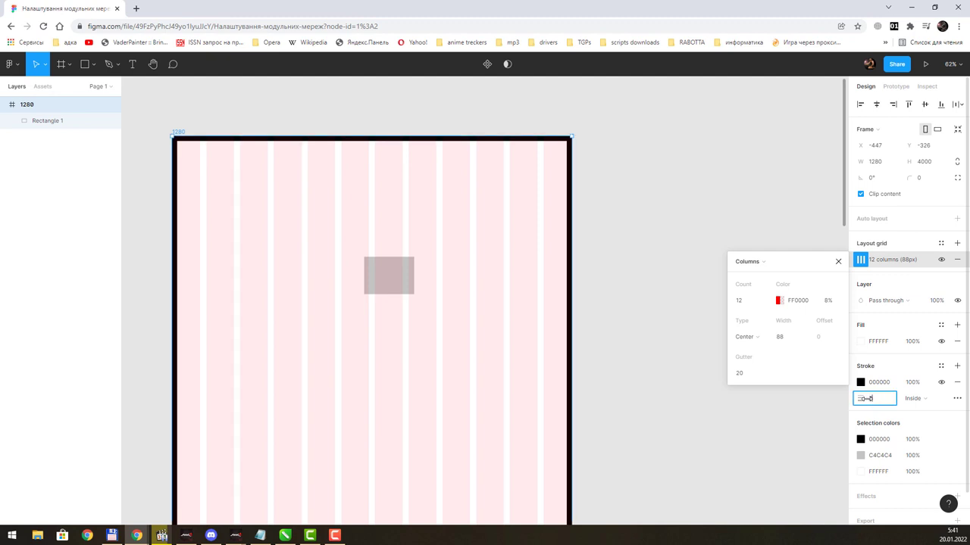
{"action": "type", "text": "10"}
{"action": "key", "text": "Return"}
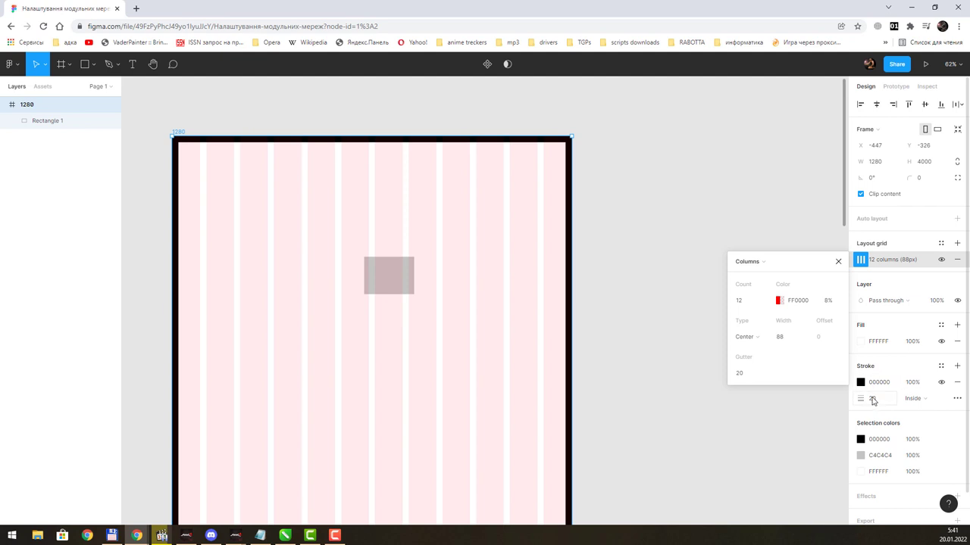
{"action": "left_click", "coordinate": [924, 400]}
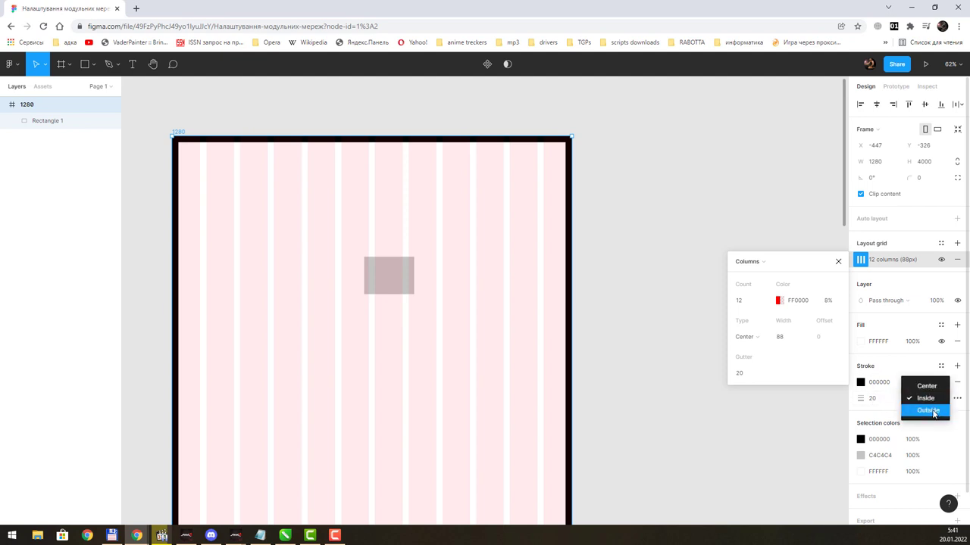
{"action": "left_click", "coordinate": [928, 410]}
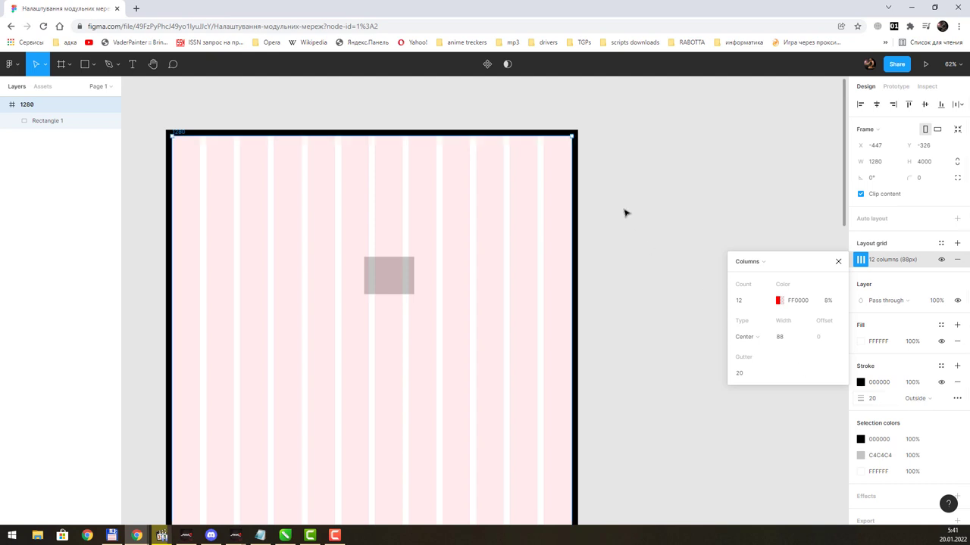
Step: Set the black stroke's opacity to 20%
{"action": "left_click", "coordinate": [868, 384]}
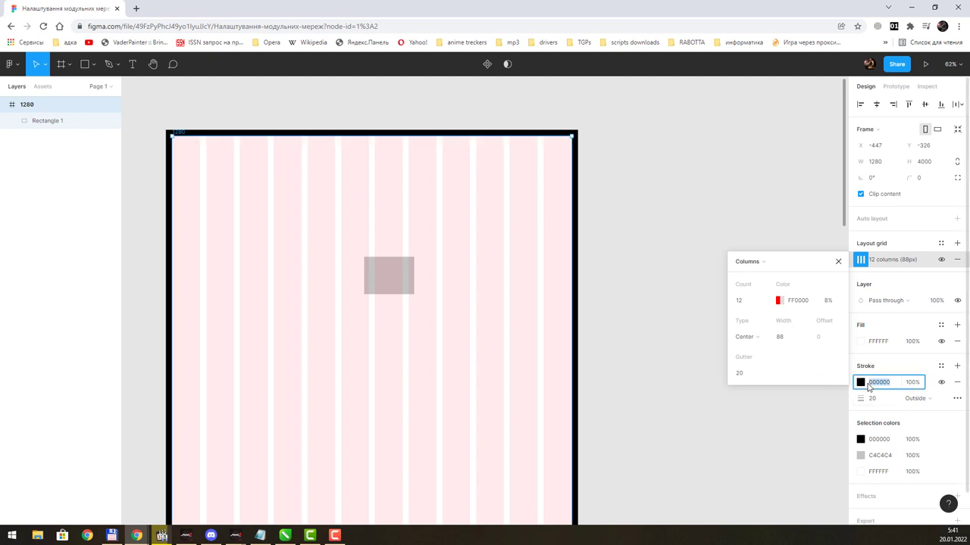
{"action": "left_click", "coordinate": [861, 382]}
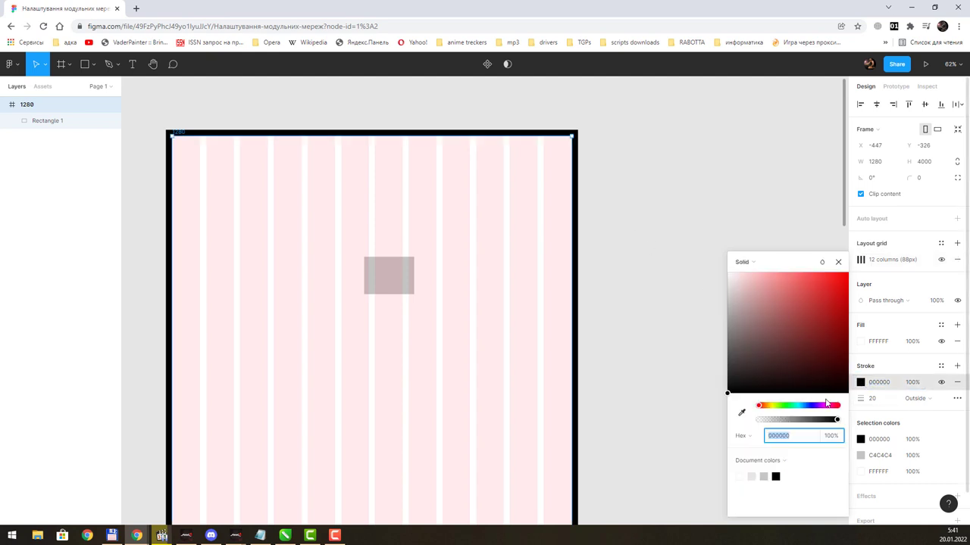
{"action": "left_click", "coordinate": [820, 438]}
{"action": "left_click", "coordinate": [829, 438]}
{"action": "mouse_move", "coordinate": [879, 439]}
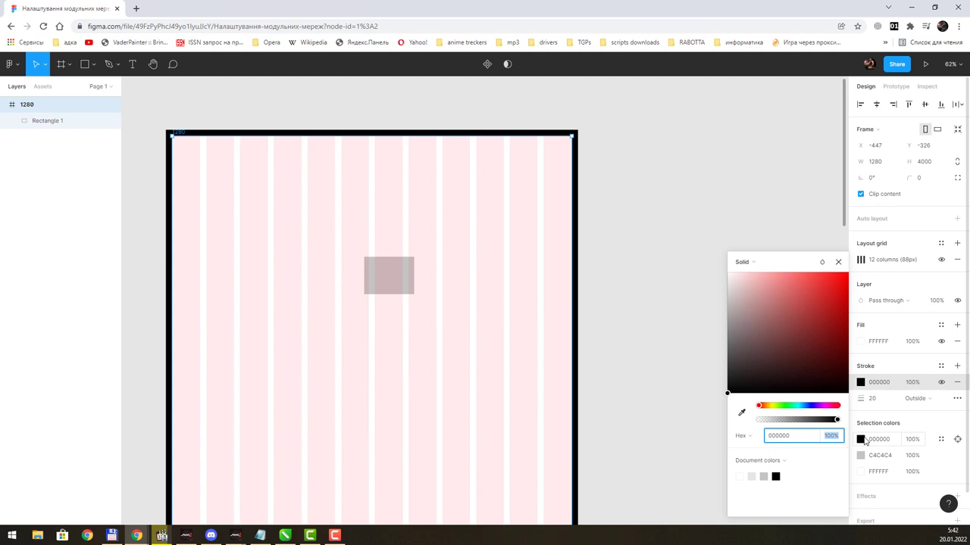
{"action": "type", "text": "20"}
{"action": "key", "text": "Return"}
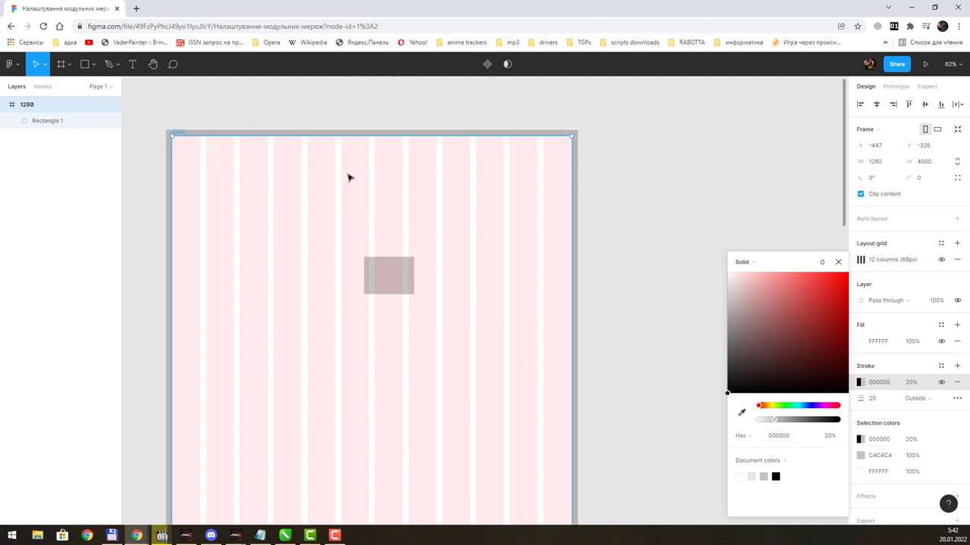
{"action": "left_click", "coordinate": [947, 433]}
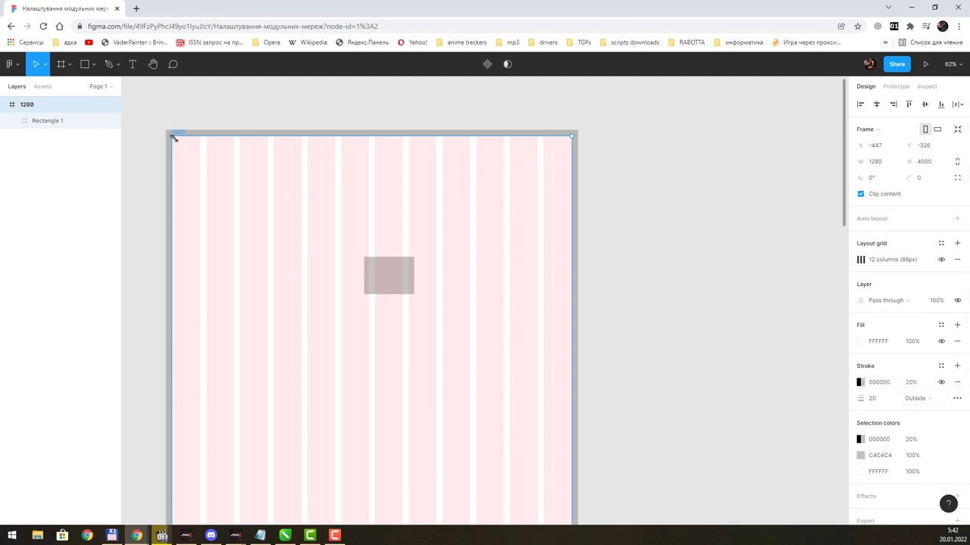
Step: Add a text box in the frame's upper left filled with pasted sample text
{"action": "left_click", "coordinate": [133, 66]}
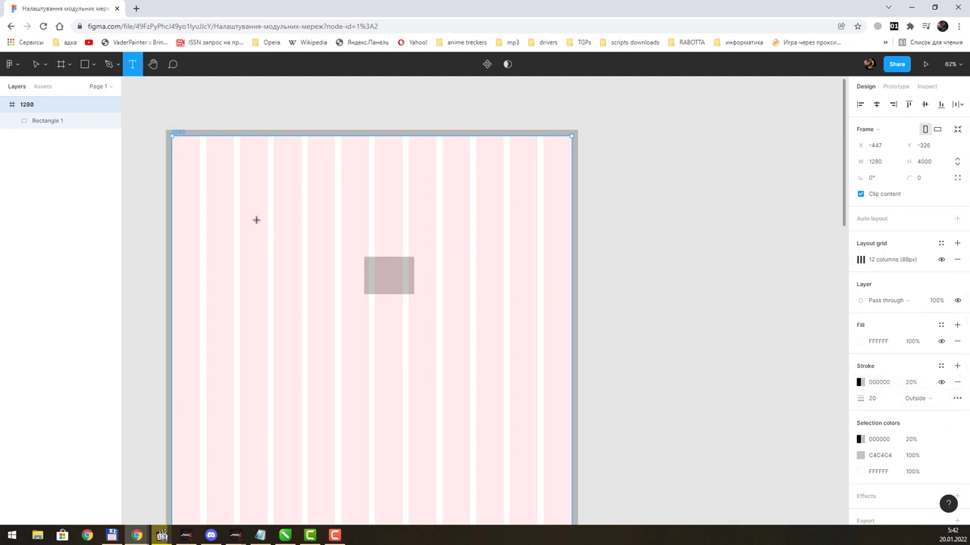
{"action": "left_click_drag", "start_coordinate": [243, 196], "coordinate": [324, 242]}
{"action": "type", "text": "ыва ва ыва ыва ыва ыва"}
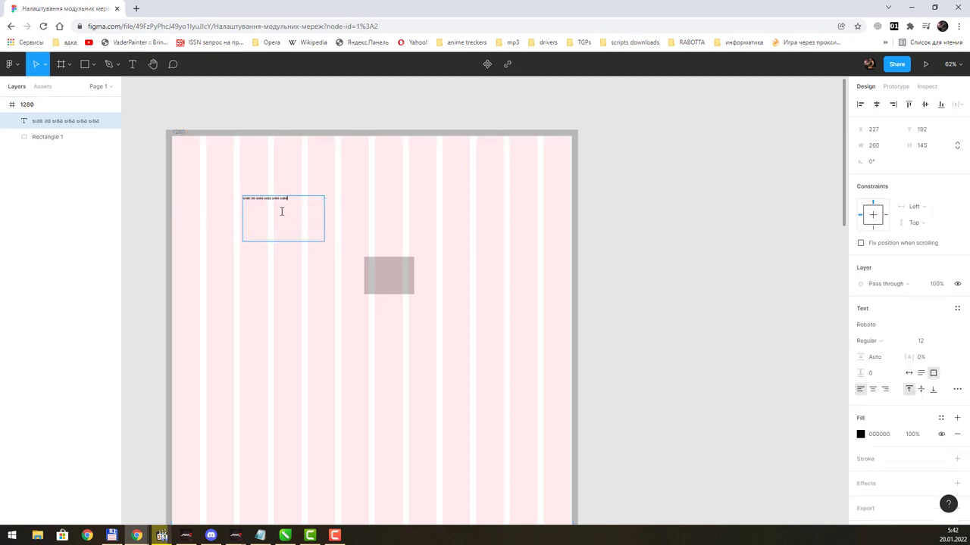
{"action": "key", "text": "ctrl+a"}
{"action": "key", "text": "ctrl+v"}
{"action": "key", "text": "ctrl+v"}
{"action": "key", "text": "ctrl+v"}
{"action": "key", "text": "ctrl+v"}
{"action": "key", "text": "ctrl+v"}
{"action": "key", "text": "ctrl+v"}
{"action": "key", "text": "ctrl+v"}
{"action": "key", "text": "ctrl+v"}
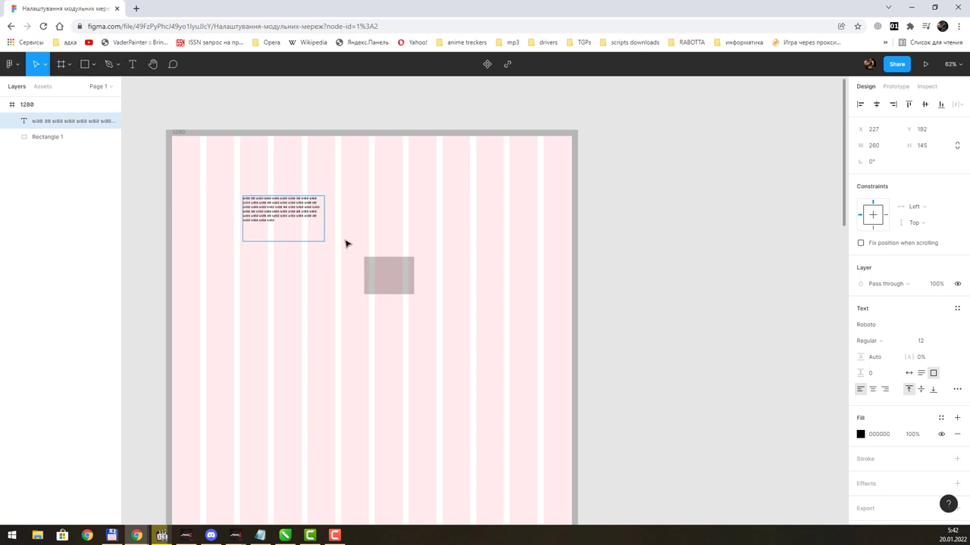
{"action": "key", "text": "Escape"}
Step: Reposition the text block slightly inward from the frame's top-left corner
{"action": "left_click_drag", "start_coordinate": [294, 210], "coordinate": [226, 152]}
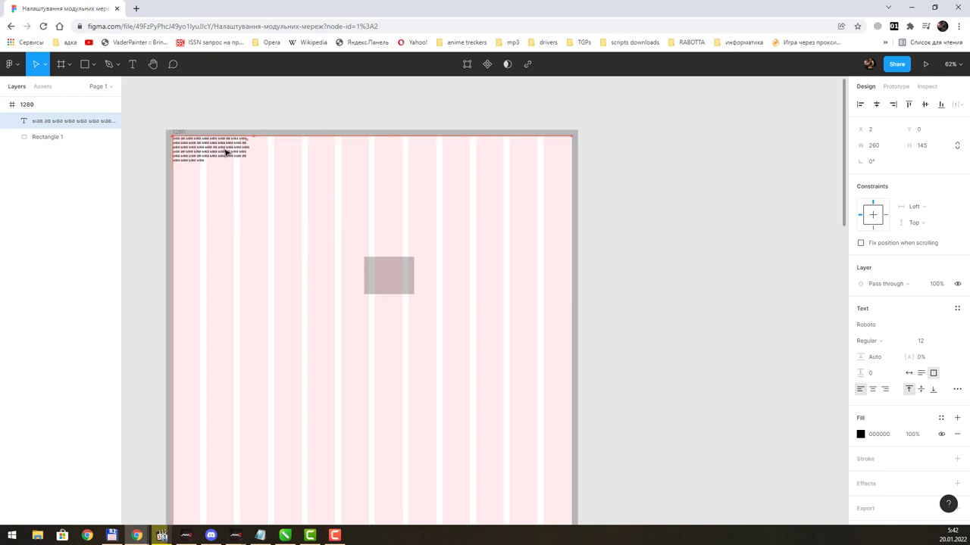
{"action": "left_click", "coordinate": [144, 157]}
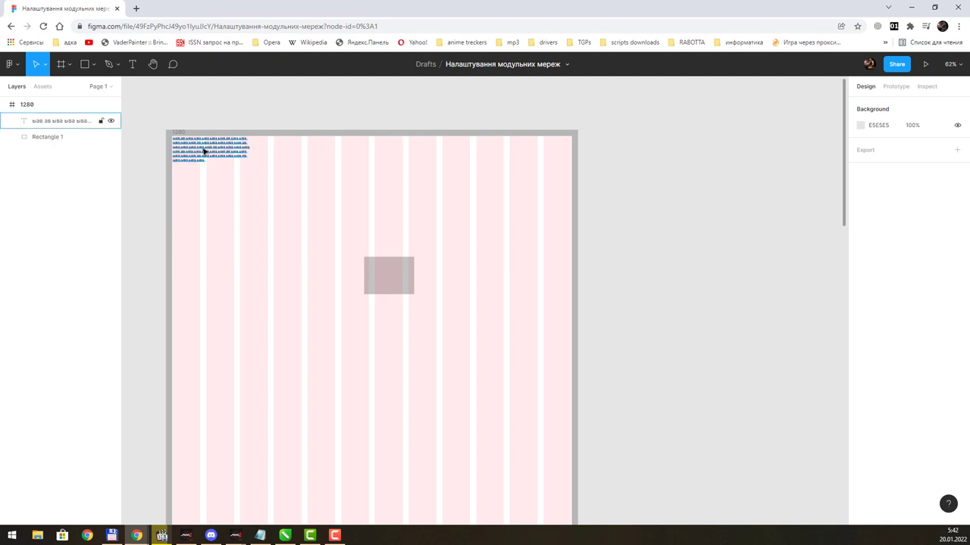
{"action": "mouse_move", "coordinate": [205, 153]}
{"action": "left_mouse_down"}
{"action": "mouse_move", "coordinate": [275, 199]}
{"action": "mouse_move", "coordinate": [205, 188]}
{"action": "mouse_move", "coordinate": [255, 185]}
{"action": "left_mouse_up"}
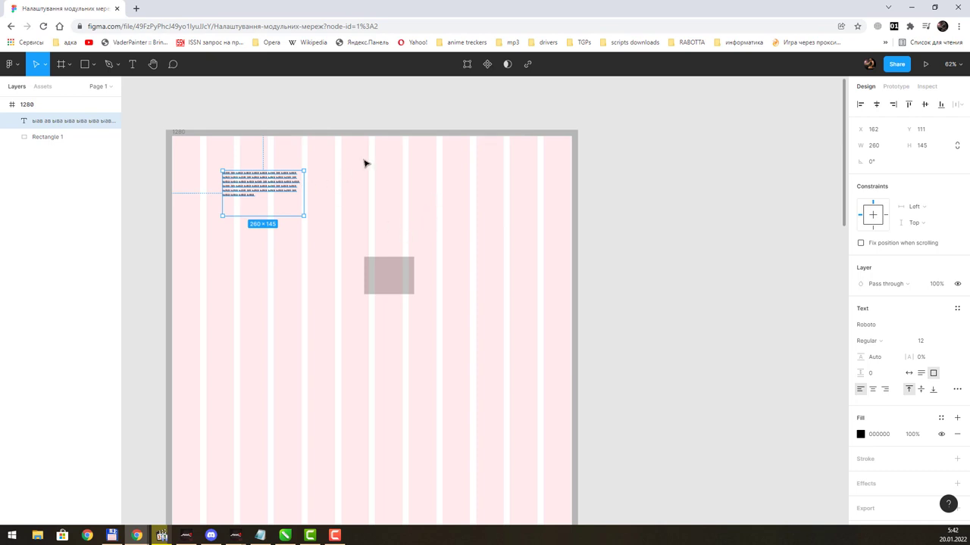
{"action": "left_click", "coordinate": [409, 167]}
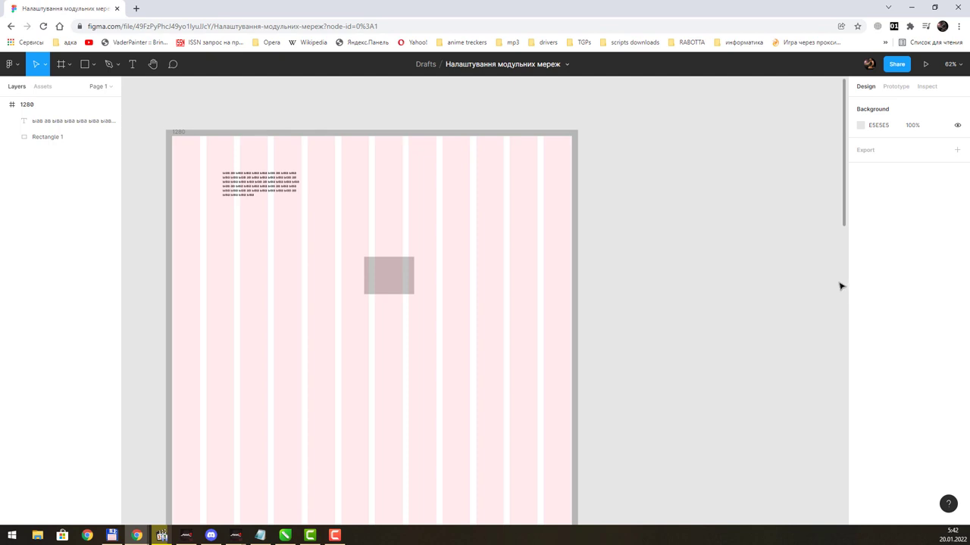
{"action": "scroll", "coordinate": [839, 283], "scroll_direction": "down", "scroll_amount": 3}
{"action": "scroll", "coordinate": [848, 228], "scroll_direction": "up", "scroll_amount": 3}
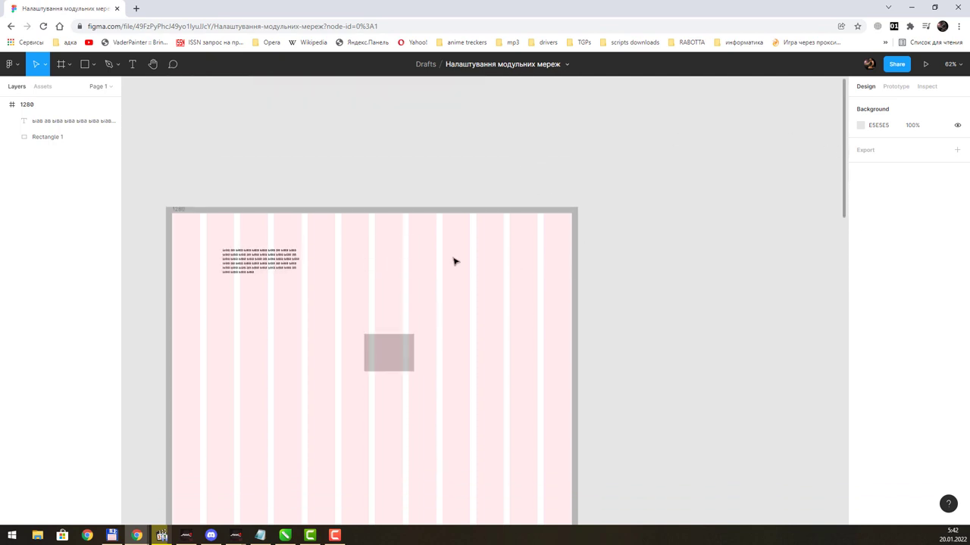
Step: Draw a rectangle at the frame's top-right and size it to 24 × 4000
{"action": "left_click", "coordinate": [94, 65]}
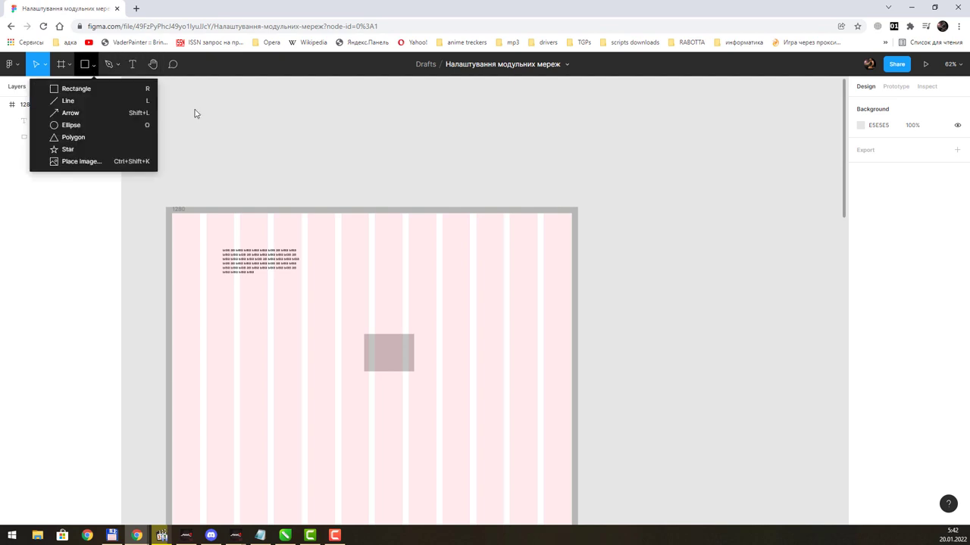
{"action": "left_click_drag", "start_coordinate": [540, 174], "coordinate": [572, 228]}
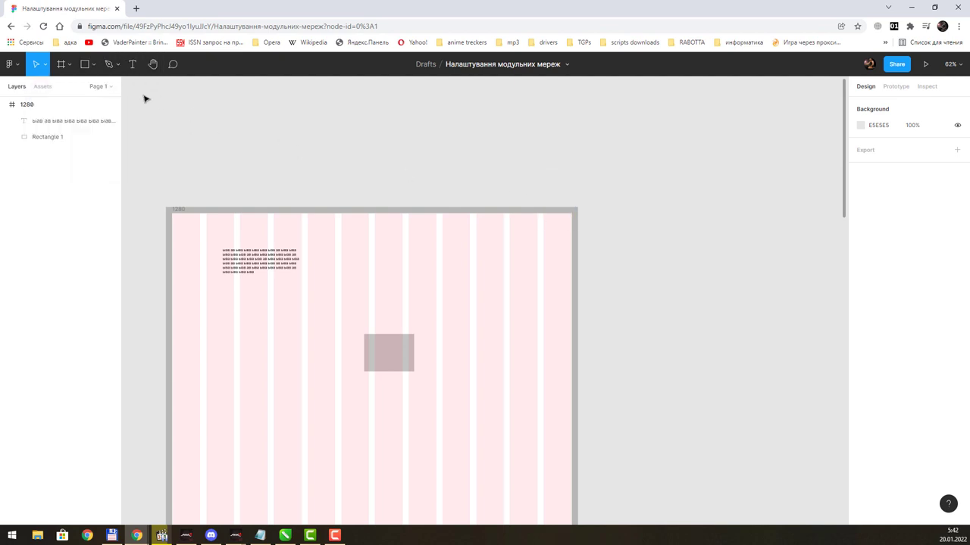
{"action": "left_click", "coordinate": [85, 65]}
{"action": "left_click_drag", "start_coordinate": [538, 176], "coordinate": [567, 267]}
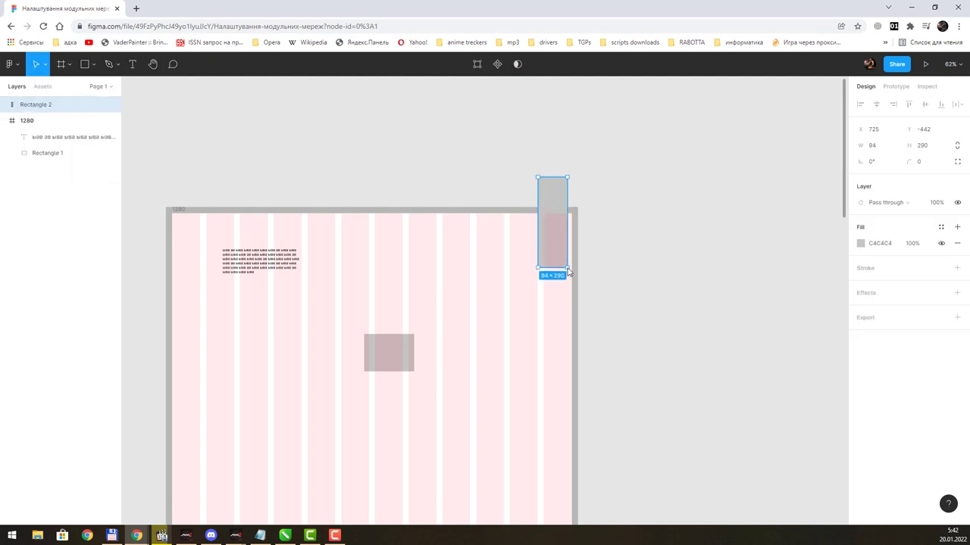
{"action": "left_click_drag", "start_coordinate": [864, 149], "coordinate": [853, 144]}
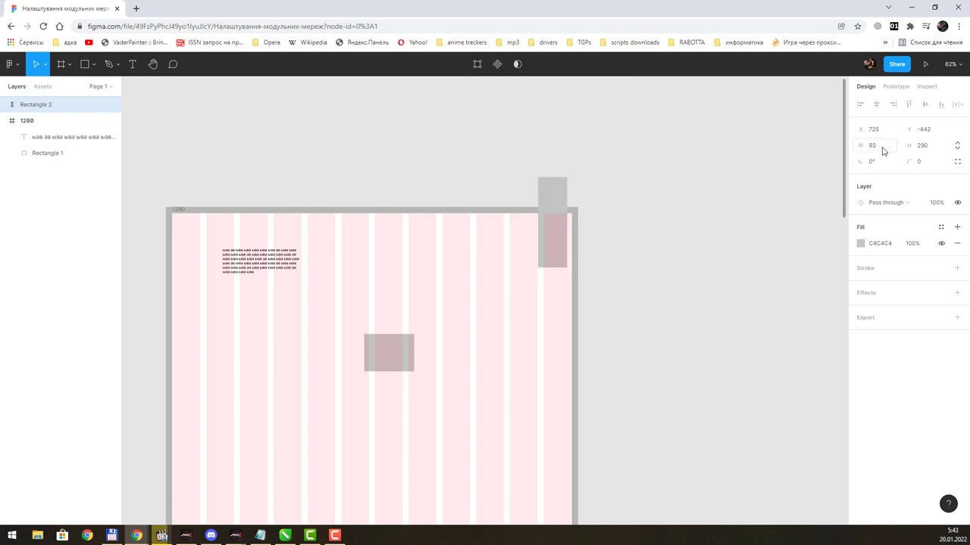
{"action": "type", "text": "3"}
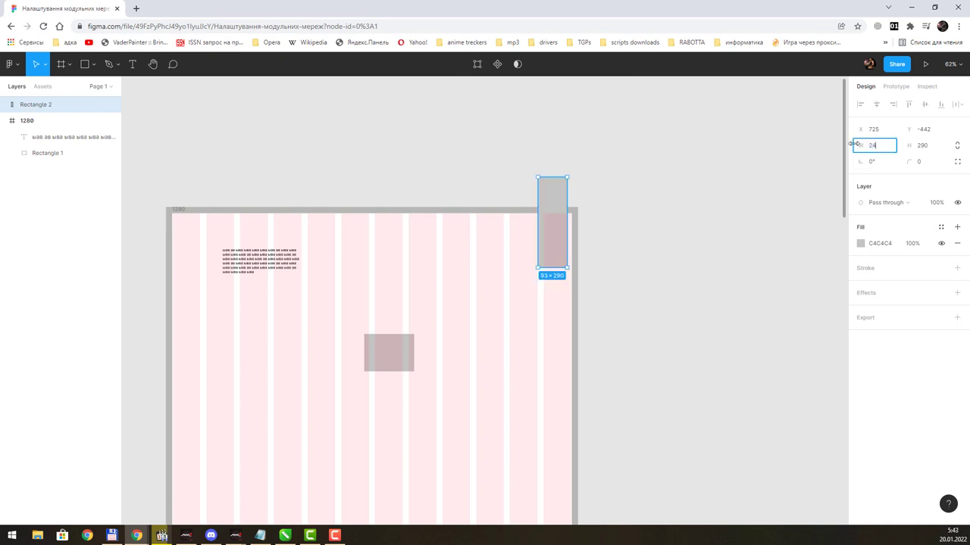
{"action": "key", "text": "Return"}
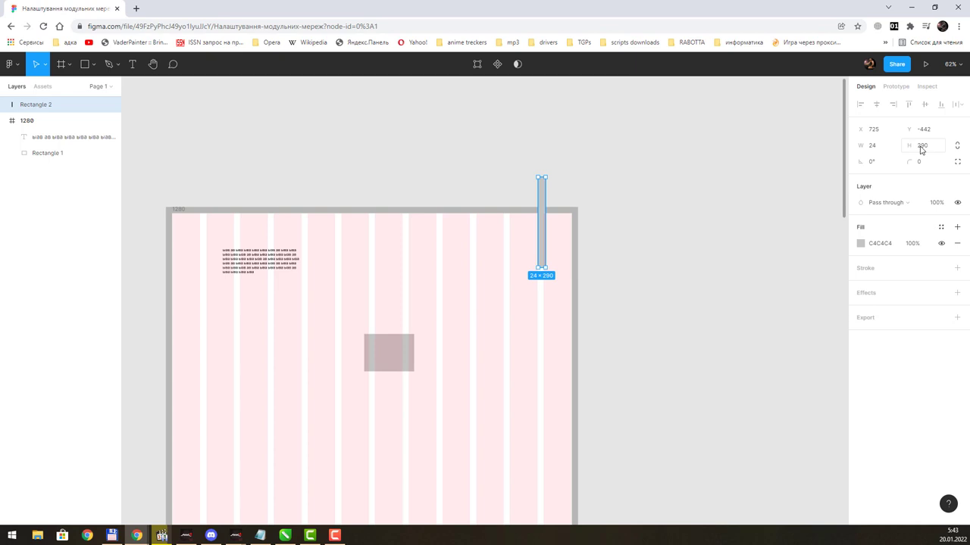
{"action": "left_click", "coordinate": [921, 150]}
{"action": "type", "text": "4000"}
{"action": "key", "text": "Return"}
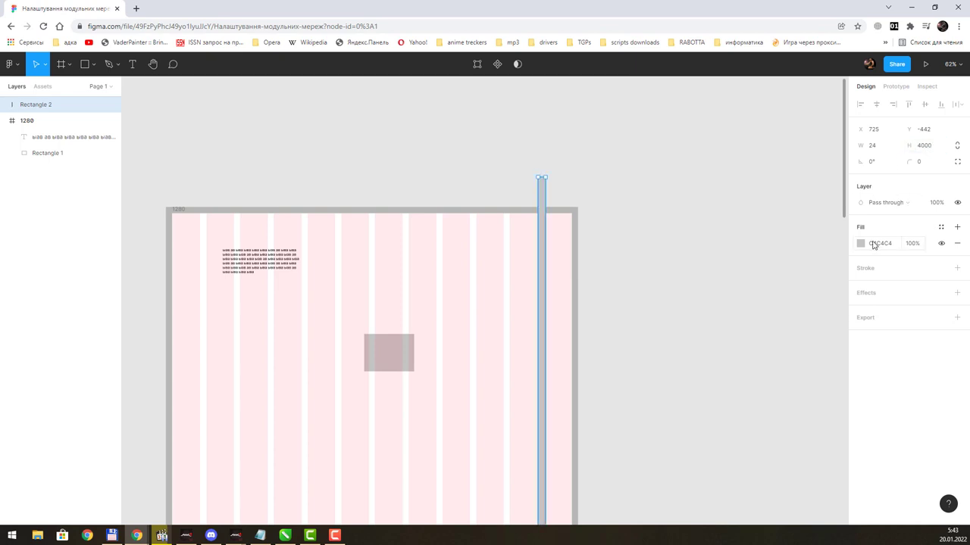
Step: Fill the bar yellow FAFF1A, align it to the right edge, and nest it in frame 1280
{"action": "left_click", "coordinate": [860, 243]}
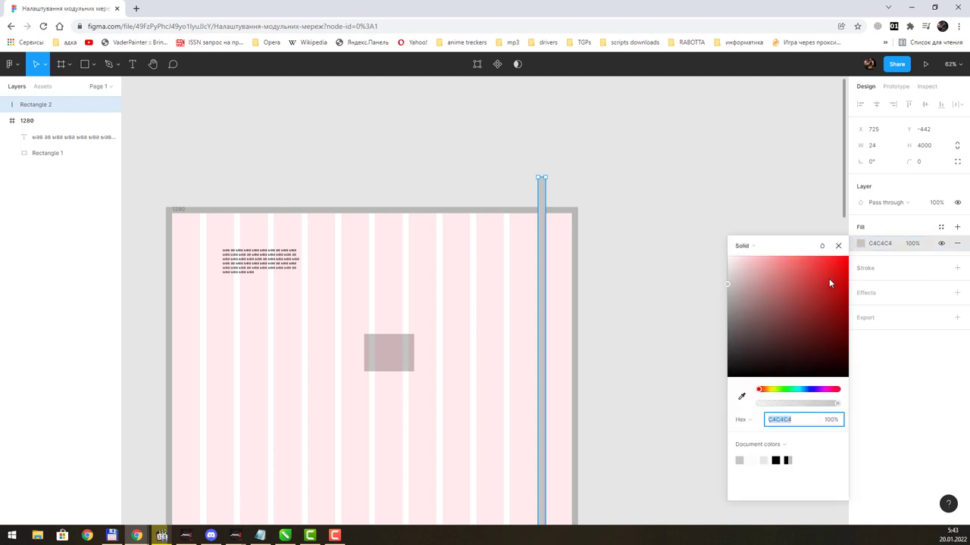
{"action": "left_click", "coordinate": [773, 390]}
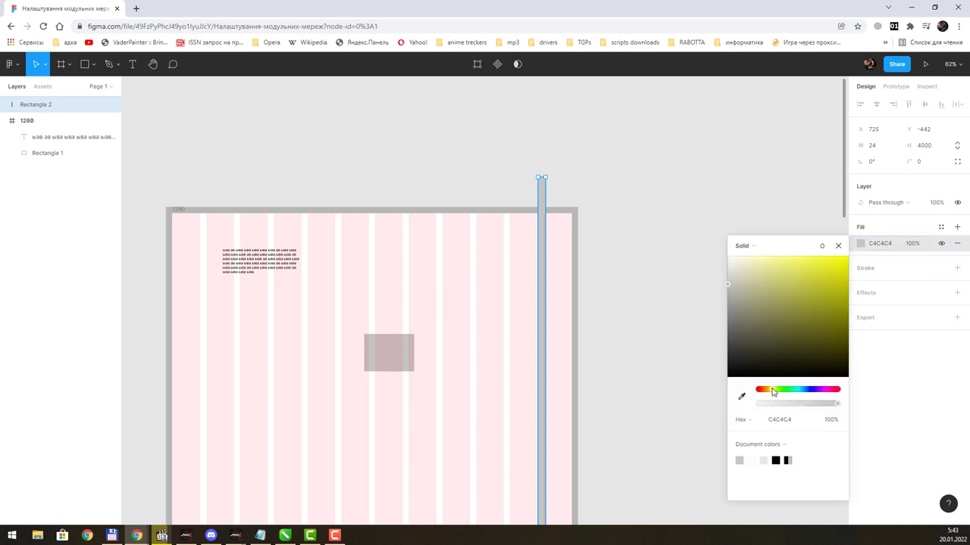
{"action": "left_click_drag", "start_coordinate": [819, 292], "coordinate": [838, 257]}
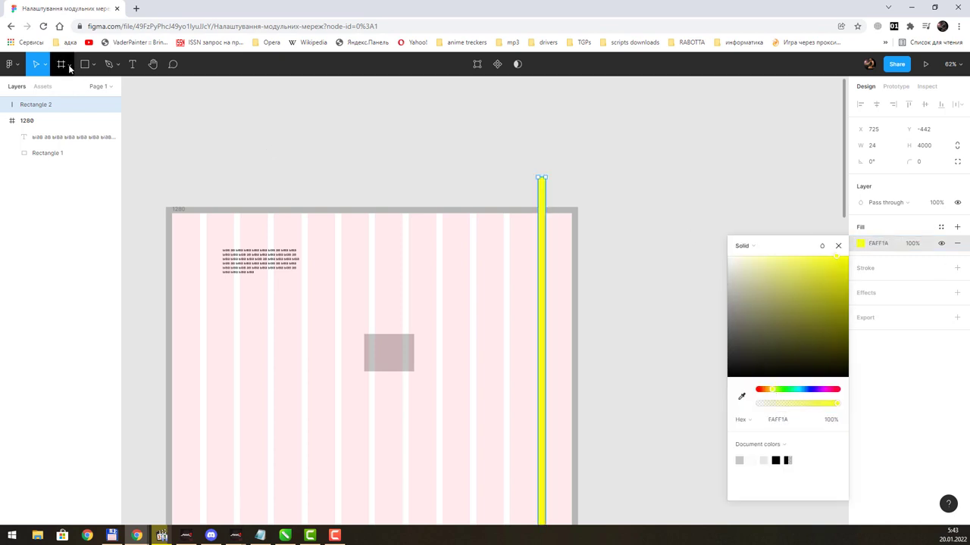
{"action": "left_click_drag", "start_coordinate": [542, 224], "coordinate": [567, 260]}
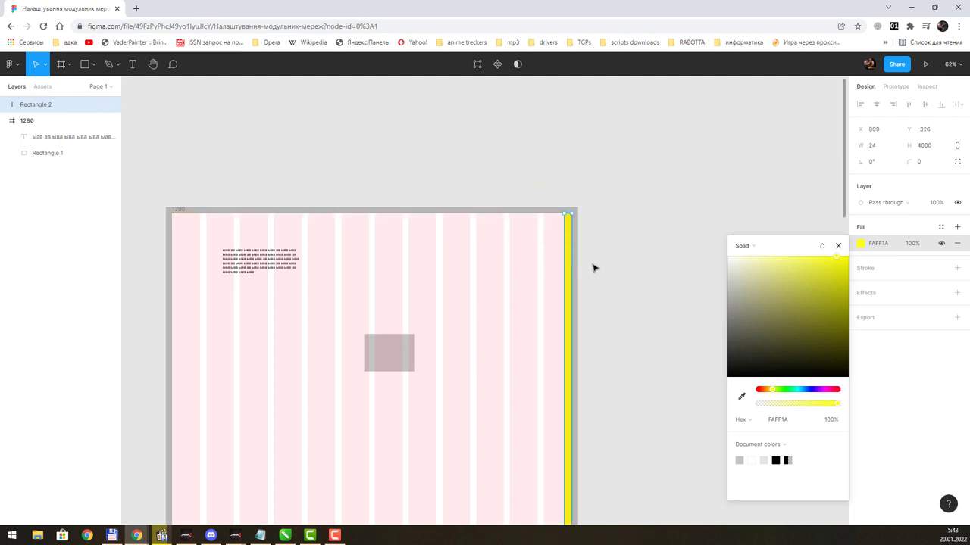
{"action": "left_click", "coordinate": [660, 227]}
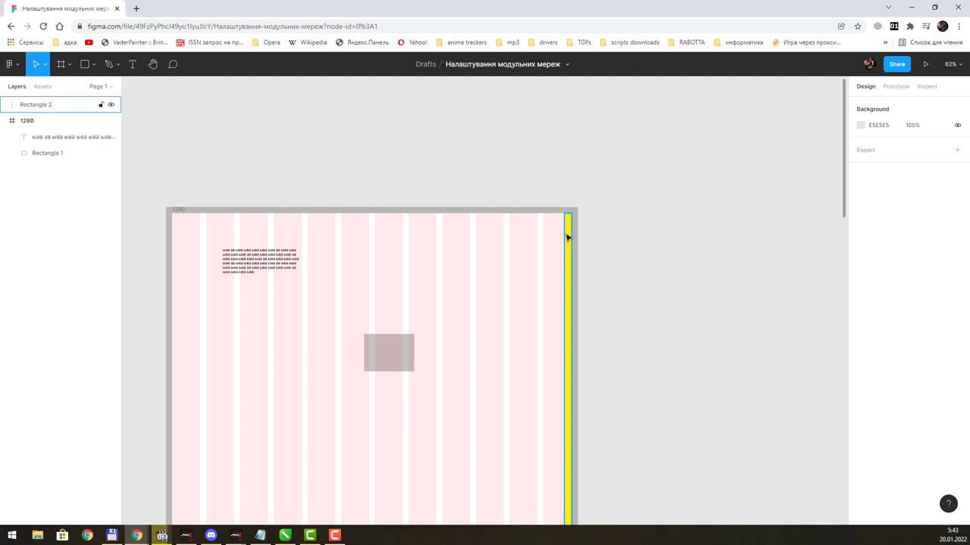
{"action": "left_click", "coordinate": [574, 234]}
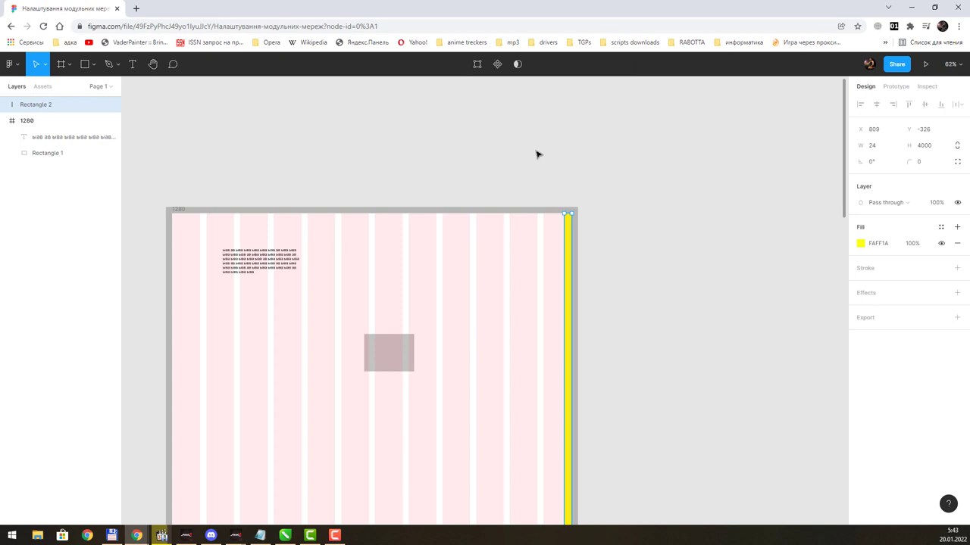
{"action": "mouse_move", "coordinate": [61, 105]}
{"action": "left_click_drag", "start_coordinate": [52, 104], "coordinate": [60, 123]}
Step: Reduce frame 1280's layout-grid column width from 88 to 80 px
{"action": "left_click", "coordinate": [63, 105]}
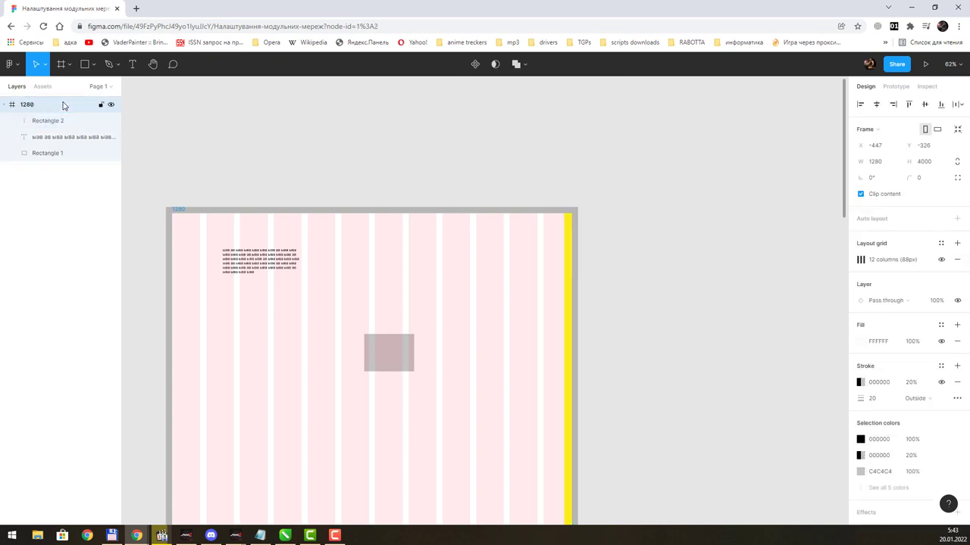
{"action": "left_click", "coordinate": [860, 259]}
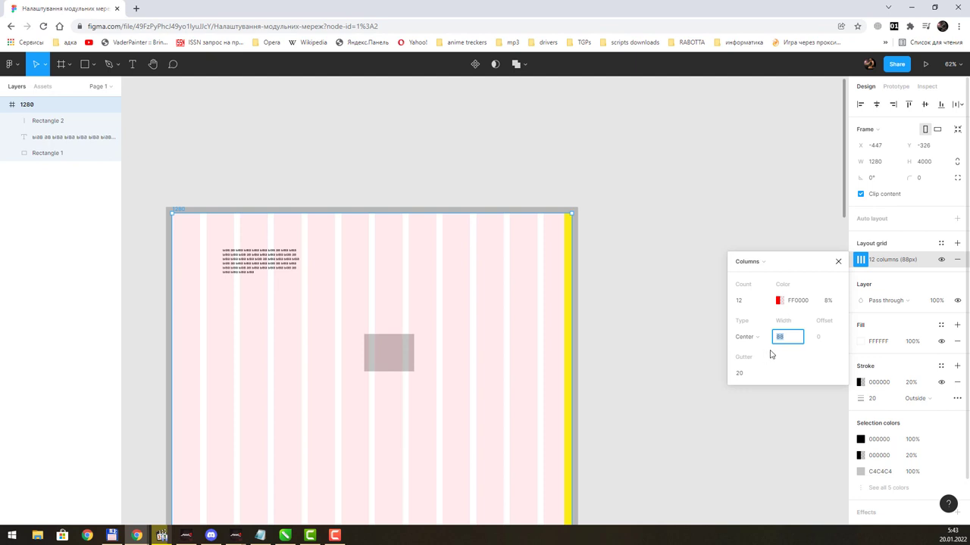
{"action": "left_click_drag", "start_coordinate": [771, 336], "coordinate": [763, 336]}
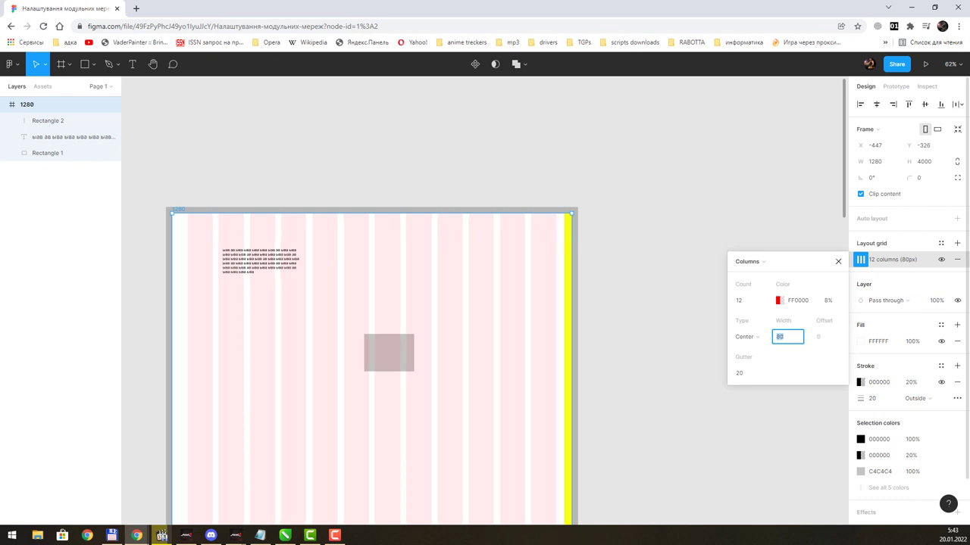
{"action": "scroll", "coordinate": [623, 264], "scroll_direction": "down", "scroll_amount": 2}
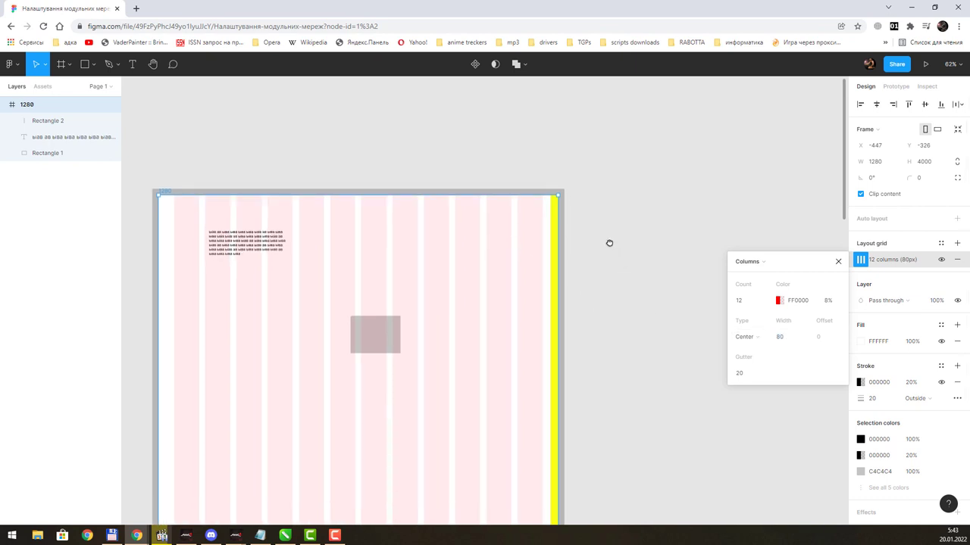
{"action": "scroll", "coordinate": [611, 243], "scroll_direction": "right", "scroll_amount": 2}
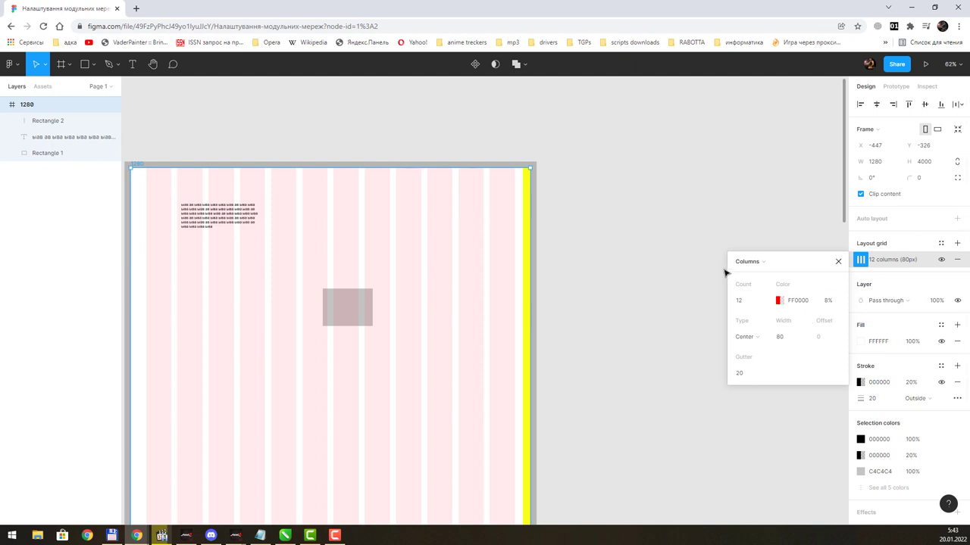
Step: Draw a 1180×172 grey block below the small block and move Rectangle 1 to X 450, Y 326
{"action": "left_click", "coordinate": [85, 65]}
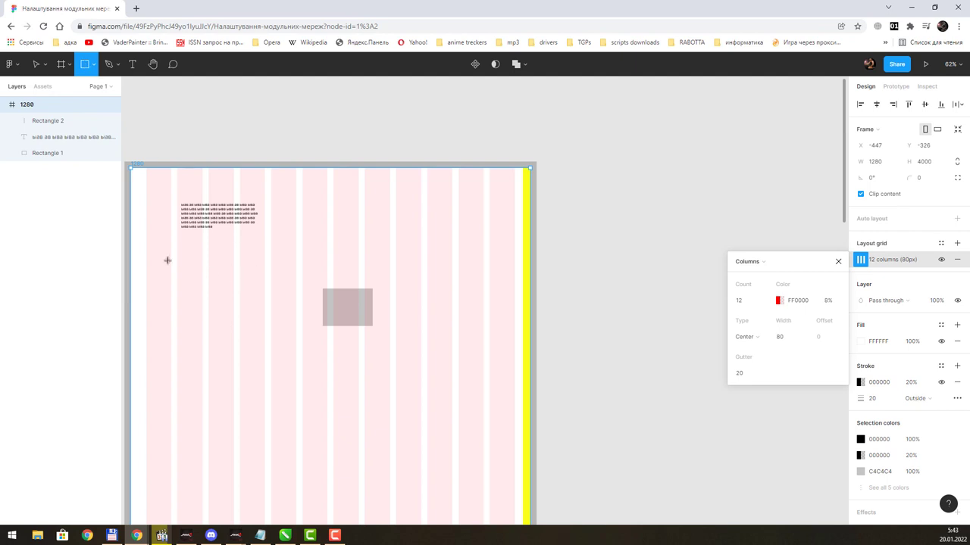
{"action": "left_click_drag", "start_coordinate": [147, 243], "coordinate": [515, 301]}
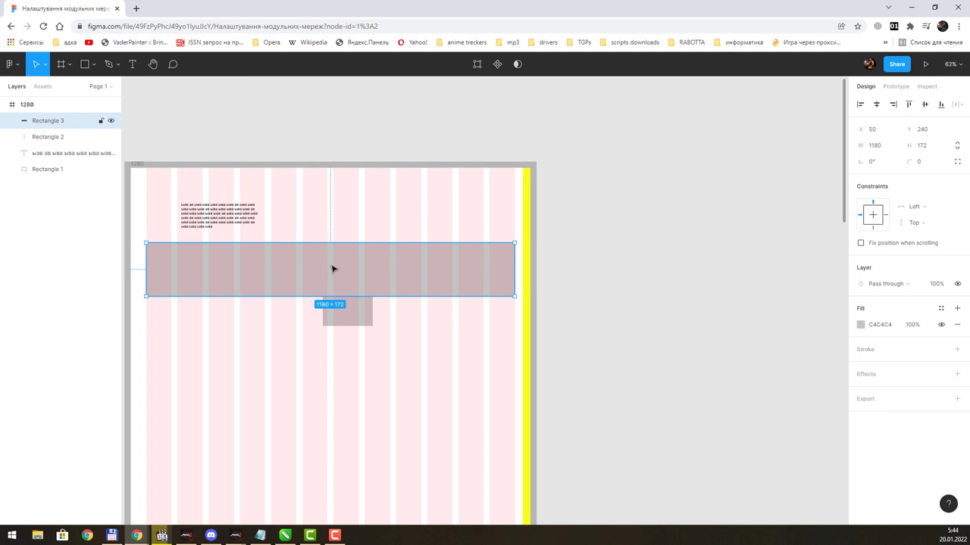
{"action": "left_click_drag", "start_coordinate": [332, 269], "coordinate": [334, 367]}
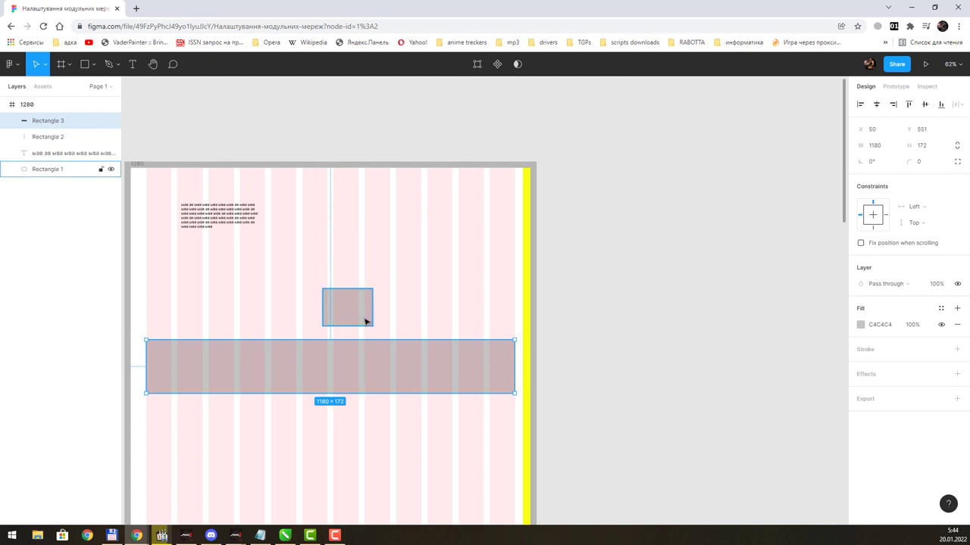
{"action": "mouse_move", "coordinate": [350, 307]}
{"action": "left_mouse_down"}
{"action": "mouse_move", "coordinate": [301, 291]}
{"action": "mouse_move", "coordinate": [327, 283]}
{"action": "left_mouse_up"}
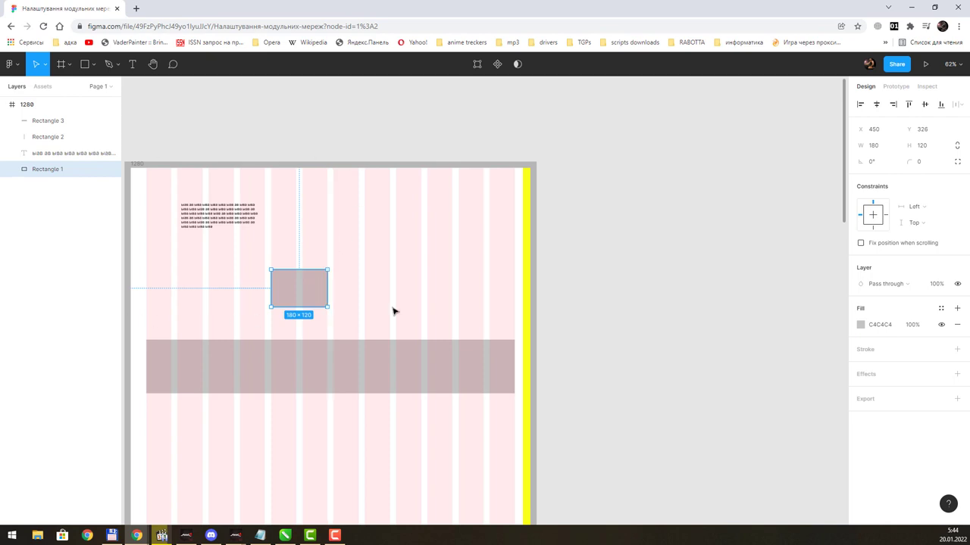
{"action": "left_click_drag", "start_coordinate": [303, 119], "coordinate": [326, 106]}
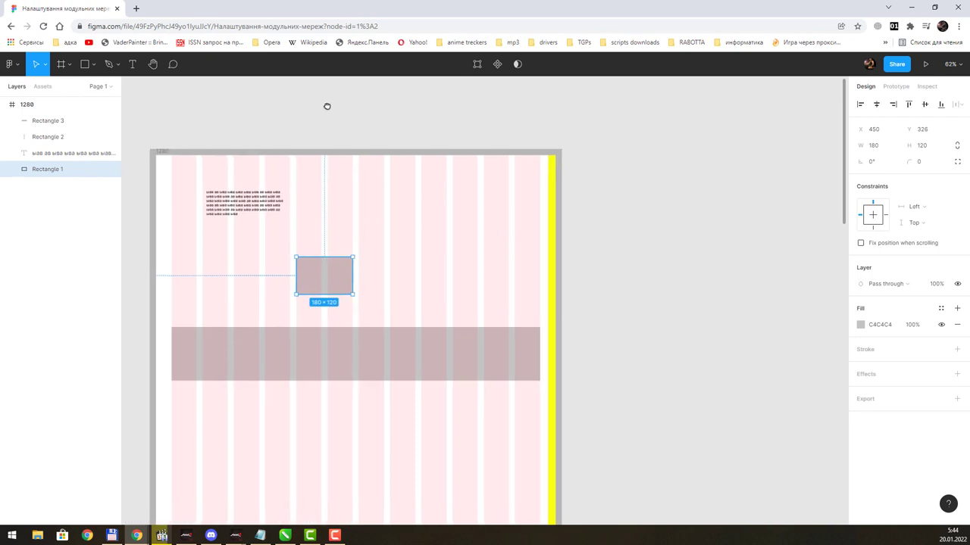
{"action": "scroll", "coordinate": [308, 108], "scroll_direction": "left", "scroll_amount": 2}
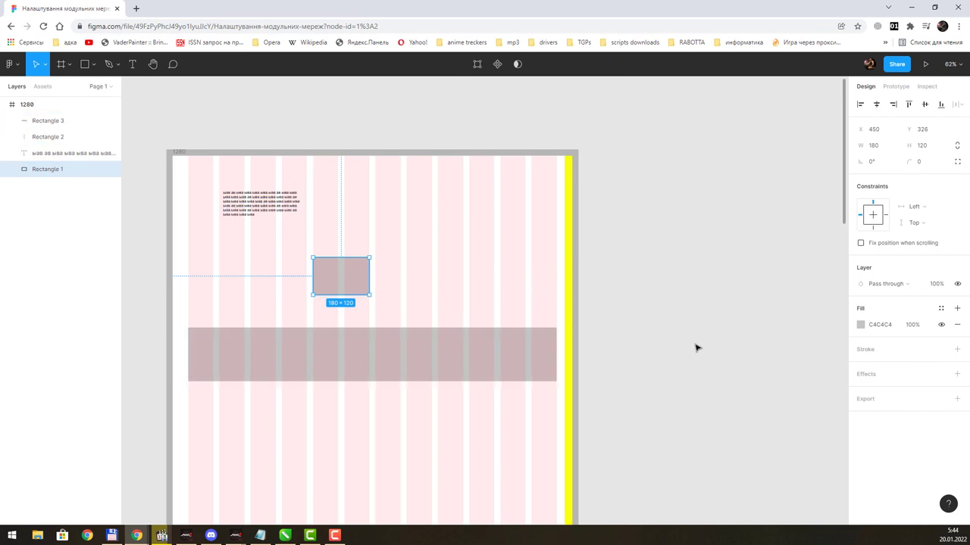
{"action": "left_click", "coordinate": [48, 103]}
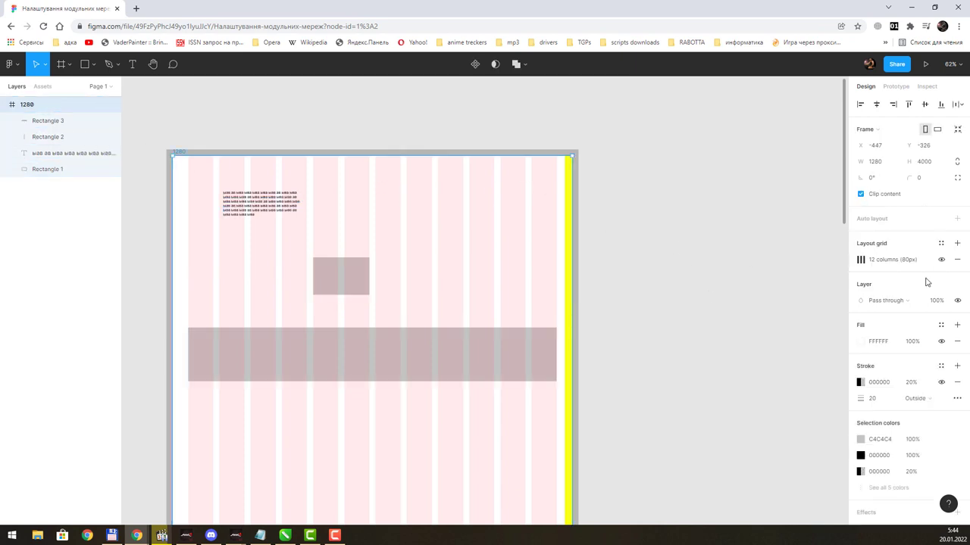
Step: Save the 1280 frame's 12-column grid as a grid style named '12 стовпчиків'
{"action": "left_click", "coordinate": [941, 244]}
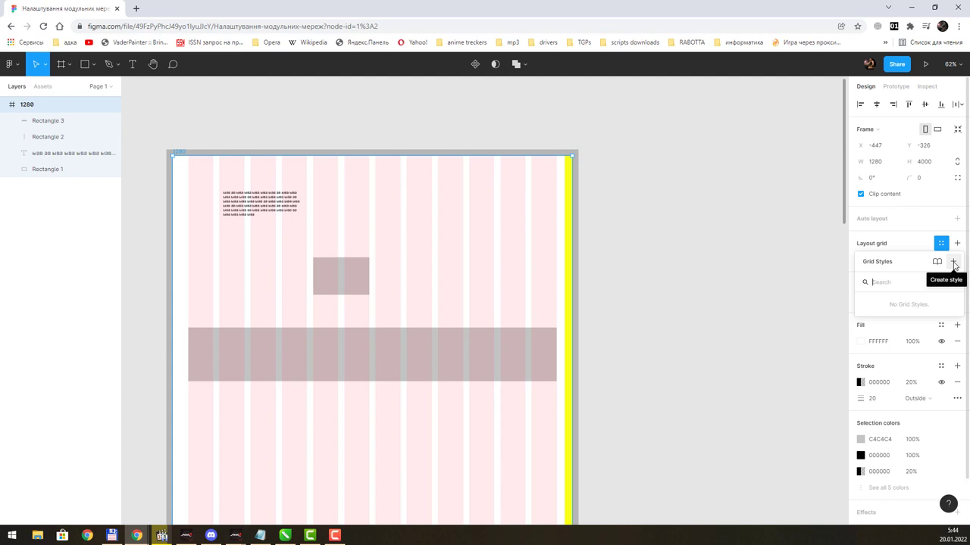
{"action": "left_click", "coordinate": [954, 263]}
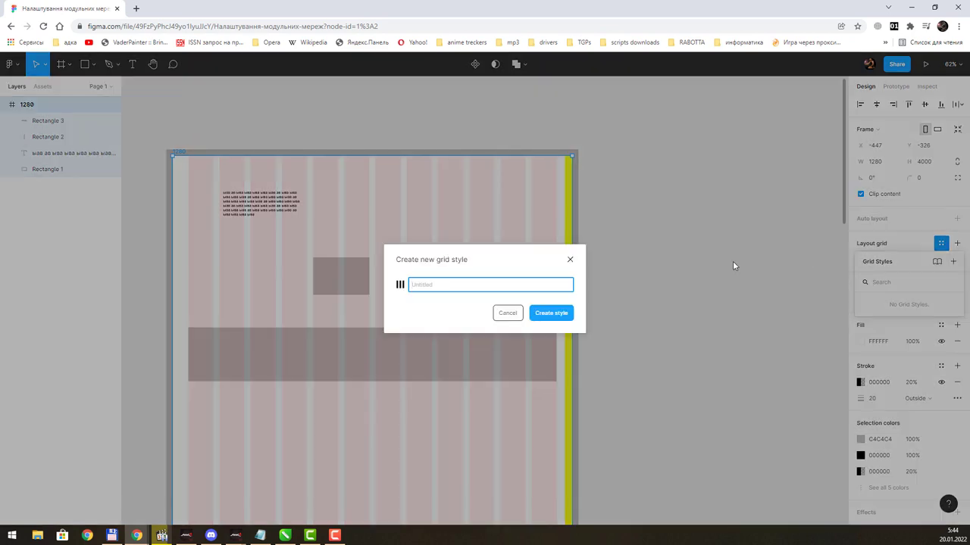
{"action": "type", "text": "12"}
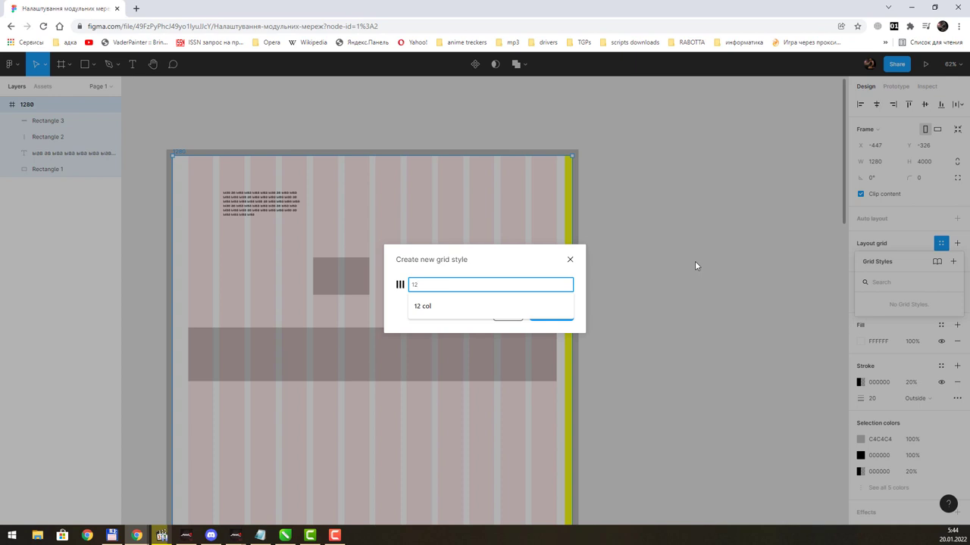
{"action": "type", "text": " cu"}
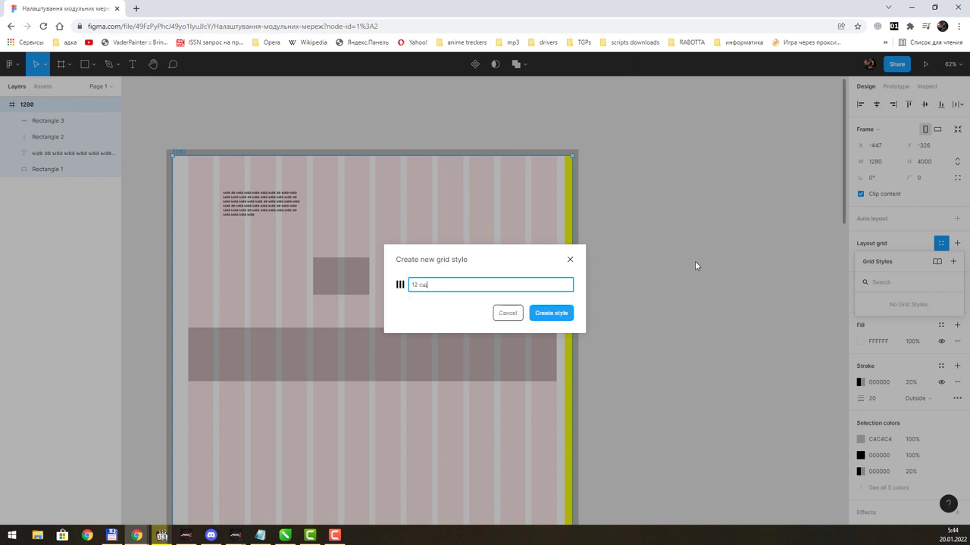
{"action": "key", "text": "BackSpace"}
{"action": "key", "text": "BackSpace"}
{"action": "key", "text": "BackSpace"}
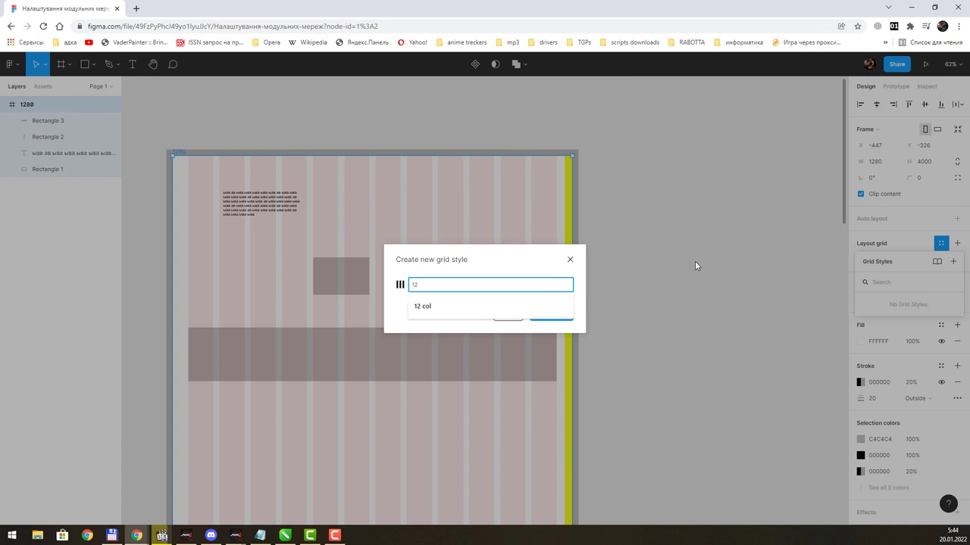
{"action": "key", "text": "Down"}
{"action": "type", "text": "сто"}
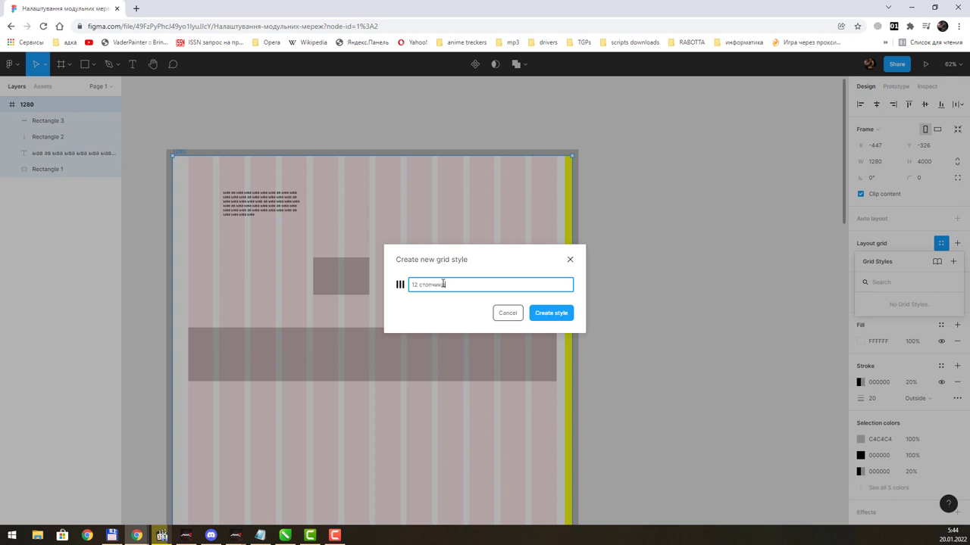
{"action": "left_click", "coordinate": [554, 316]}
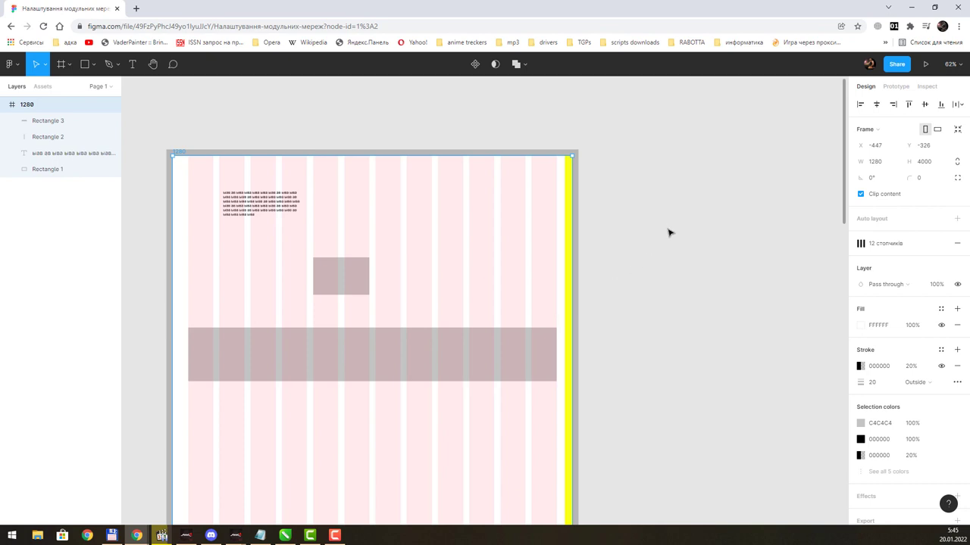
{"action": "scroll", "coordinate": [655, 230], "scroll_direction": "right", "scroll_amount": 2}
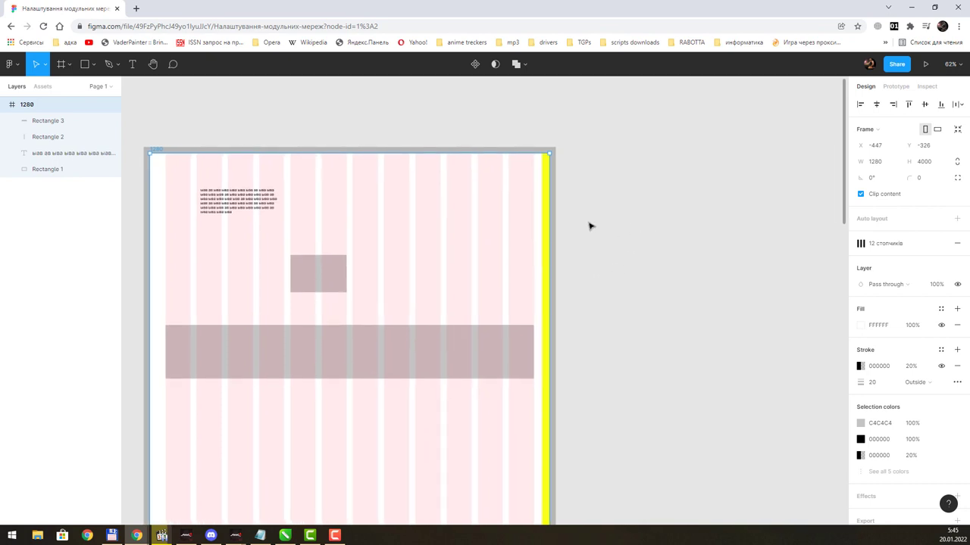
{"action": "scroll", "coordinate": [626, 202], "scroll_direction": "right", "scroll_amount": 2}
{"action": "scroll", "coordinate": [651, 191], "scroll_direction": "left", "scroll_amount": 3}
{"action": "scroll", "coordinate": [651, 191], "scroll_direction": "down", "scroll_amount": 1}
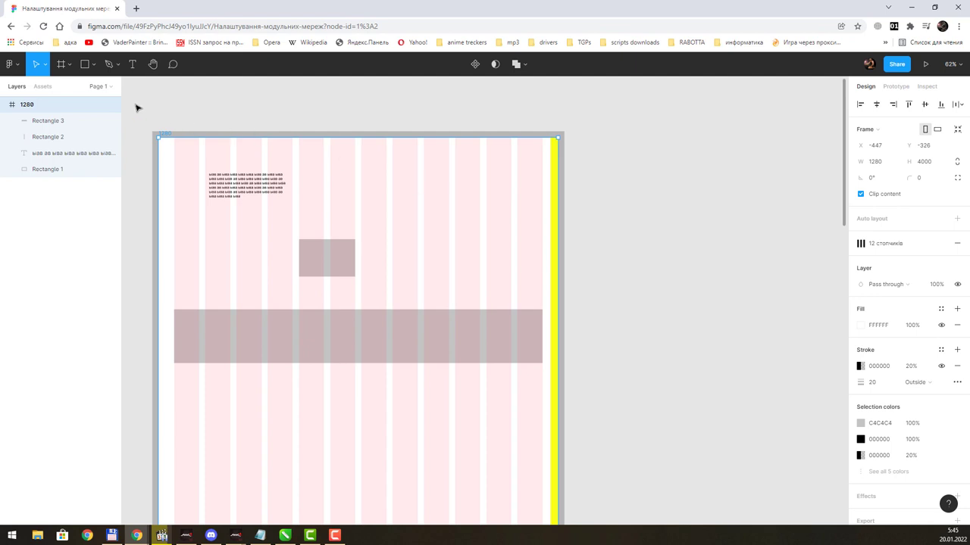
Step: Draw a new frame right of the 1280 frame with top edges aligned
{"action": "left_click", "coordinate": [59, 66]}
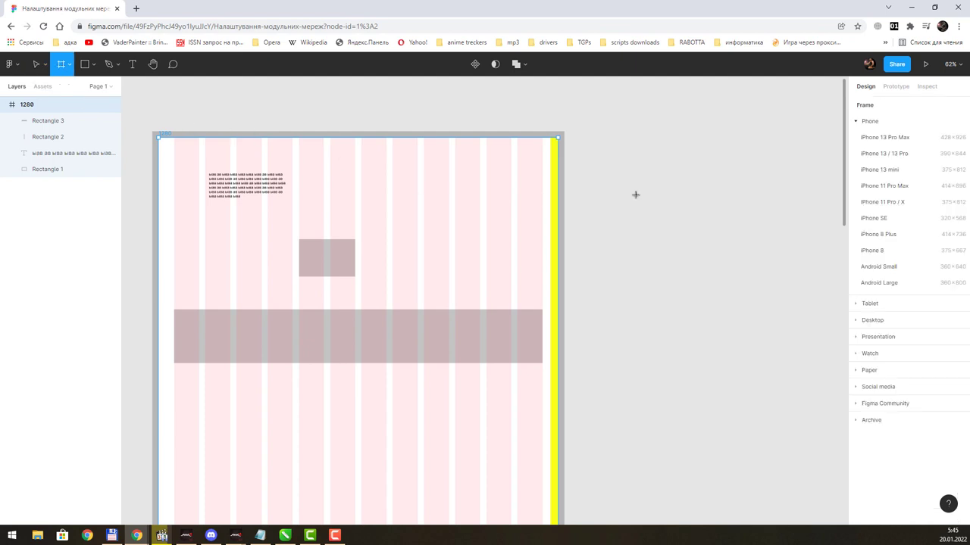
{"action": "left_click_drag", "start_coordinate": [598, 129], "coordinate": [802, 369]}
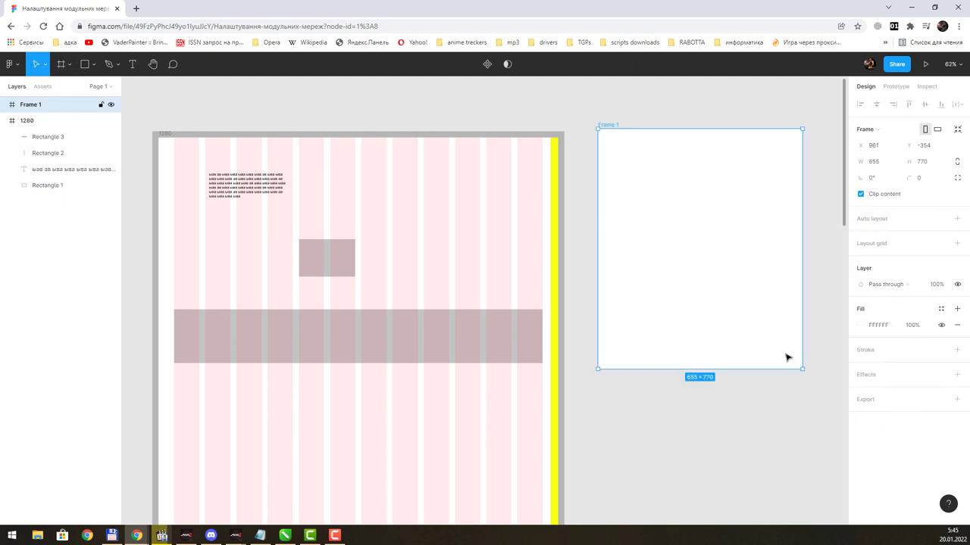
{"action": "scroll", "coordinate": [667, 213], "scroll_direction": "right", "scroll_amount": 5}
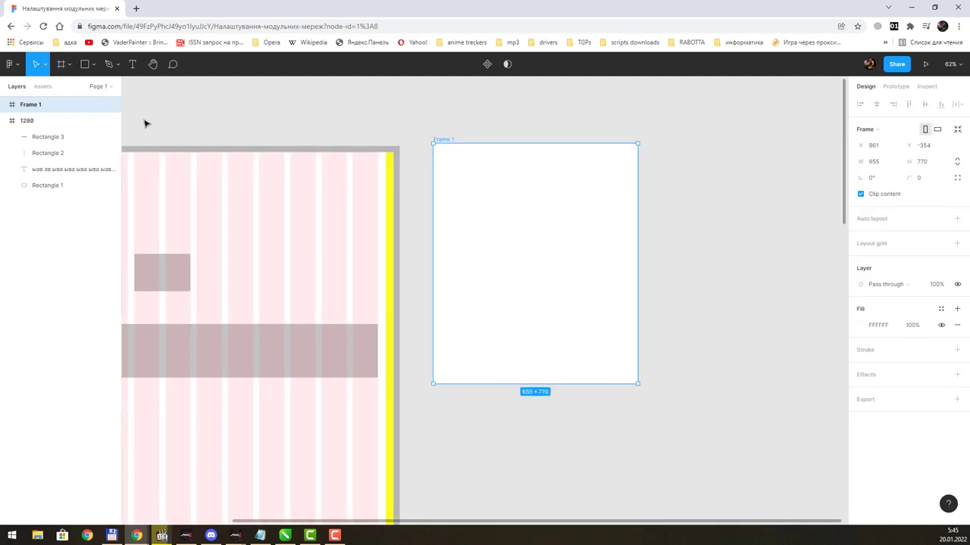
{"action": "mouse_move", "coordinate": [491, 164]}
{"action": "left_mouse_down"}
{"action": "mouse_move", "coordinate": [488, 176]}
{"action": "mouse_move", "coordinate": [485, 169]}
{"action": "left_mouse_up"}
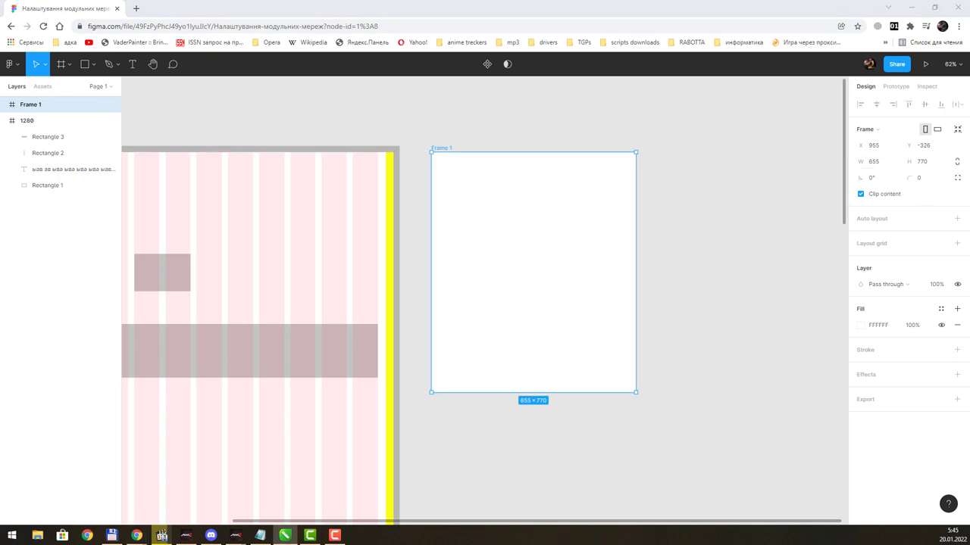
Step: Resize the new frame to 1366 × 4000
{"action": "left_click", "coordinate": [876, 167]}
{"action": "type", "text": "13"}
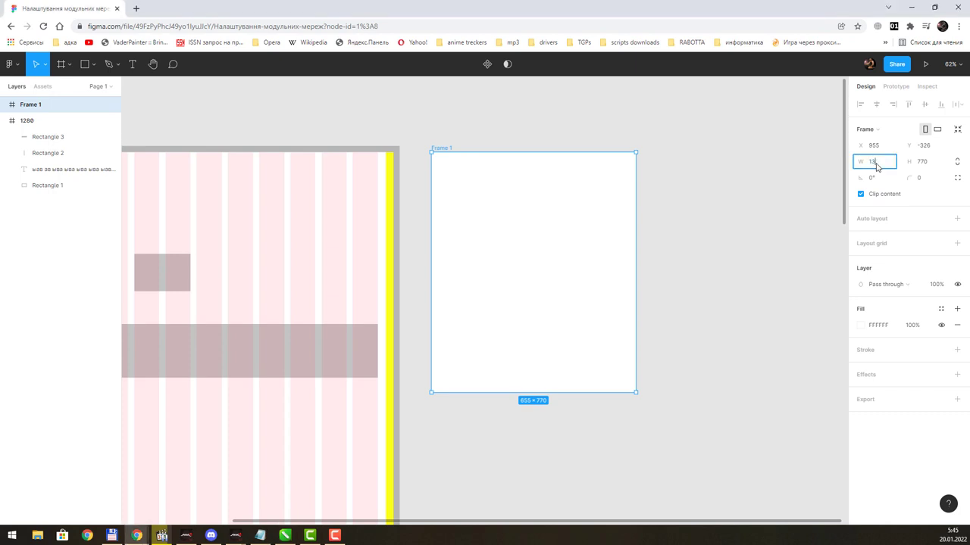
{"action": "type", "text": "66"}
{"action": "key", "text": "Tab"}
{"action": "type", "text": "2"}
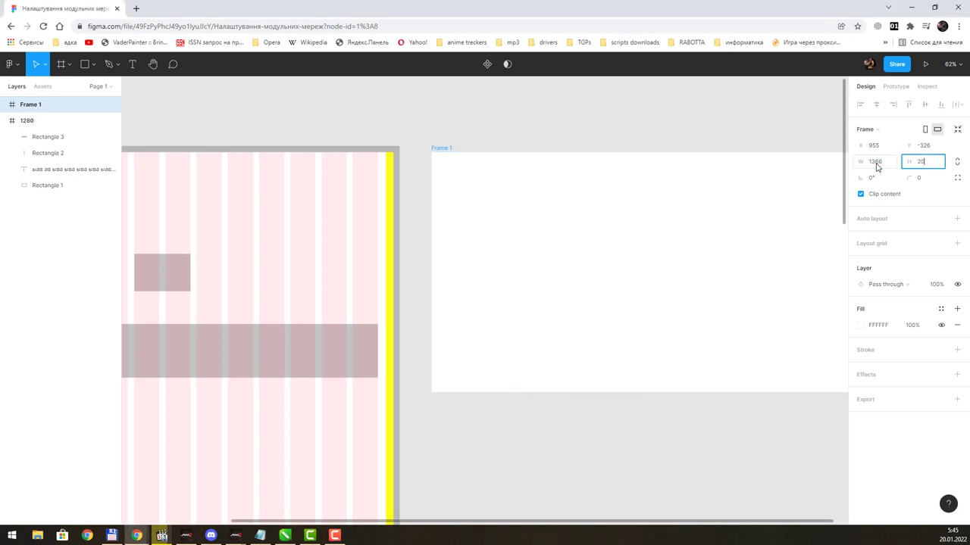
{"action": "type", "text": "00"}
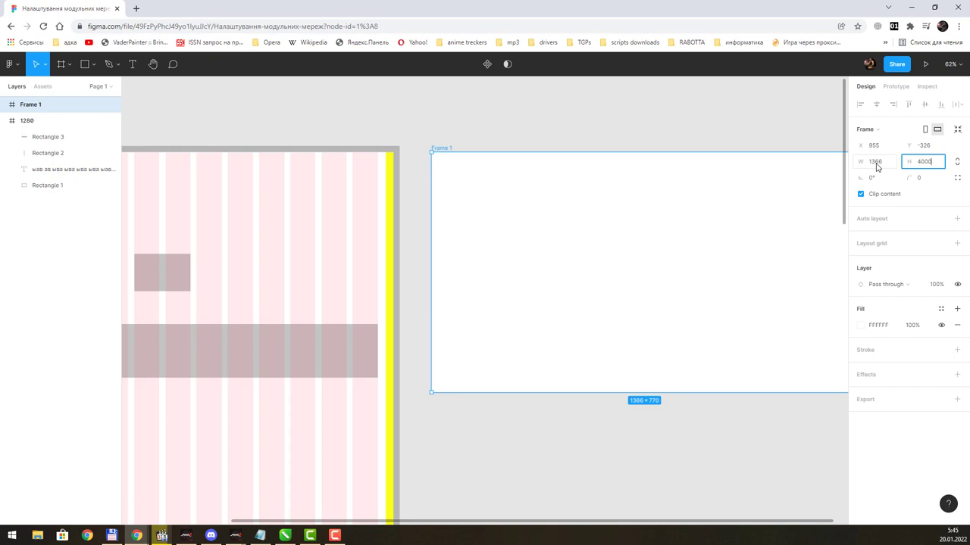
{"action": "key", "text": "Return"}
{"action": "scroll", "coordinate": [631, 206], "scroll_direction": "down", "scroll_amount": 1}
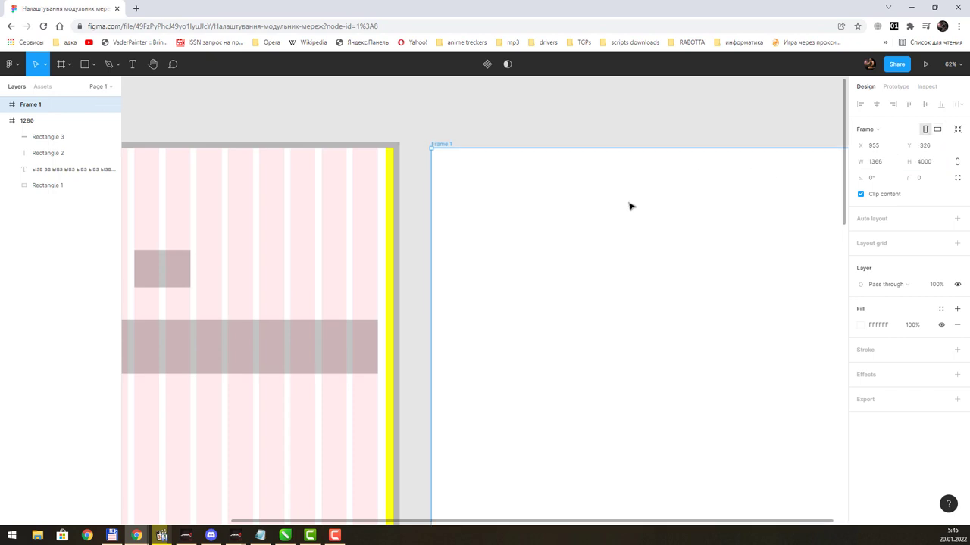
{"action": "scroll", "coordinate": [632, 207], "scroll_direction": "down", "scroll_amount": 3, "text": "ctrl"}
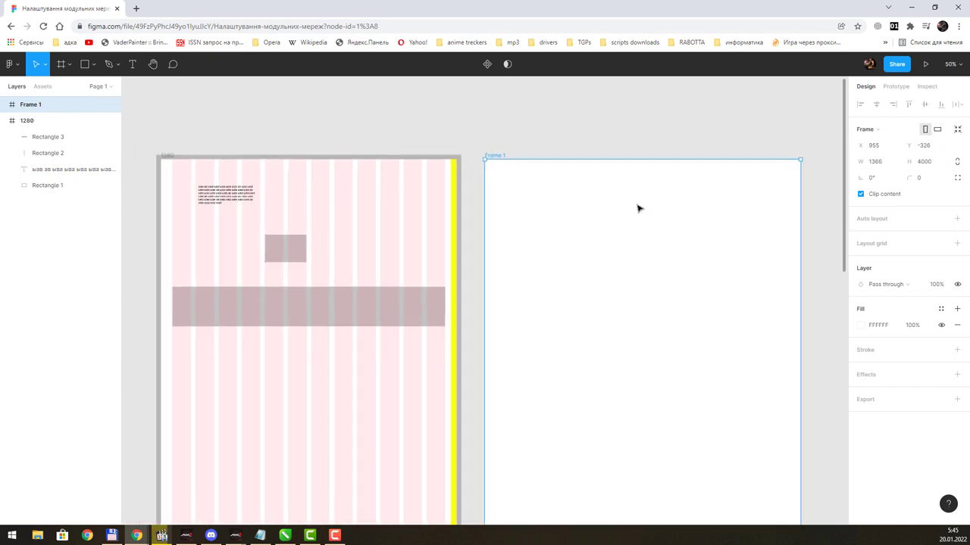
{"action": "scroll", "coordinate": [637, 209], "scroll_direction": "down", "scroll_amount": 1, "text": "ctrl"}
{"action": "scroll", "coordinate": [654, 195], "scroll_direction": "right", "scroll_amount": 3}
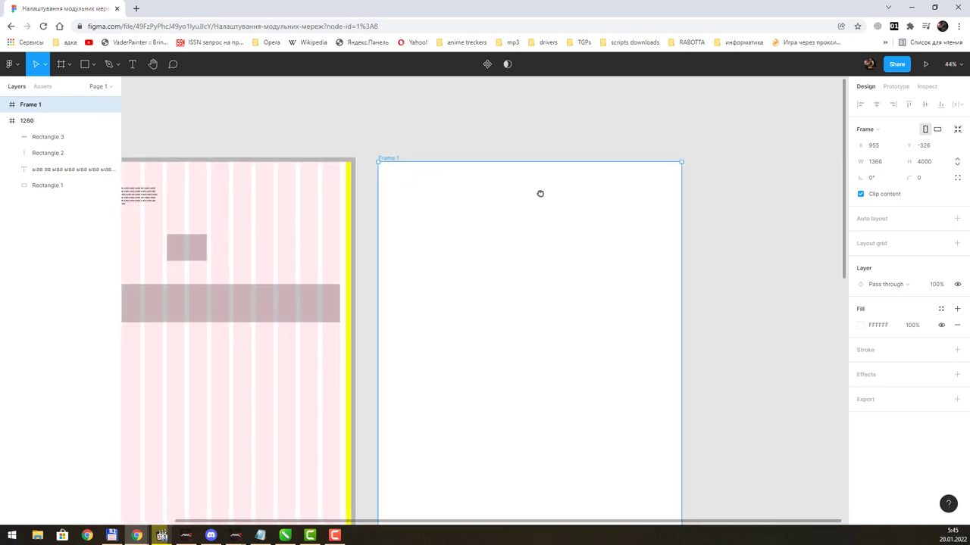
Step: Rename the new frame to 1366
{"action": "double_click", "coordinate": [387, 159]}
{"action": "key", "text": "BackSpace"}
{"action": "type", "text": "66"}
{"action": "key", "text": "Return"}
{"action": "scroll", "coordinate": [589, 255], "scroll_direction": "down", "scroll_amount": 1}
{"action": "scroll", "coordinate": [583, 236], "scroll_direction": "down", "scroll_amount": 1}
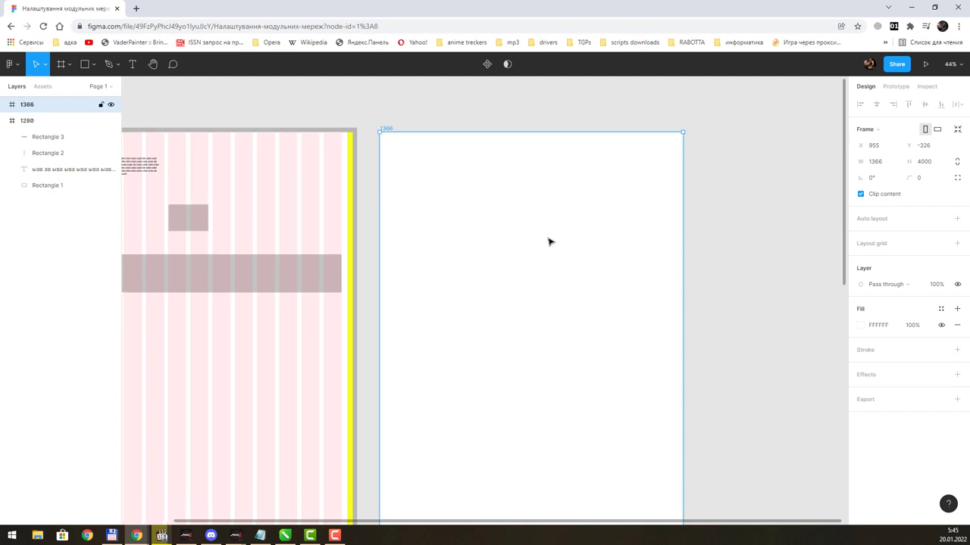
{"action": "scroll", "coordinate": [548, 239], "scroll_direction": "down", "scroll_amount": 1}
{"action": "left_click_drag", "start_coordinate": [550, 212], "coordinate": [495, 193]}
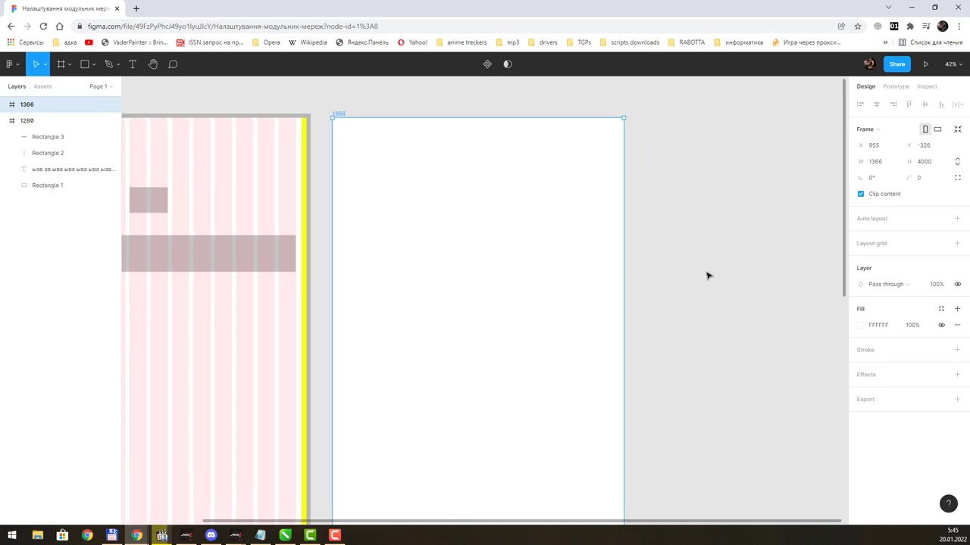
Step: Apply the saved '12 стовпчиків' grid style to the 1366 frame
{"action": "mouse_move", "coordinate": [906, 243]}
{"action": "left_click", "coordinate": [942, 244]}
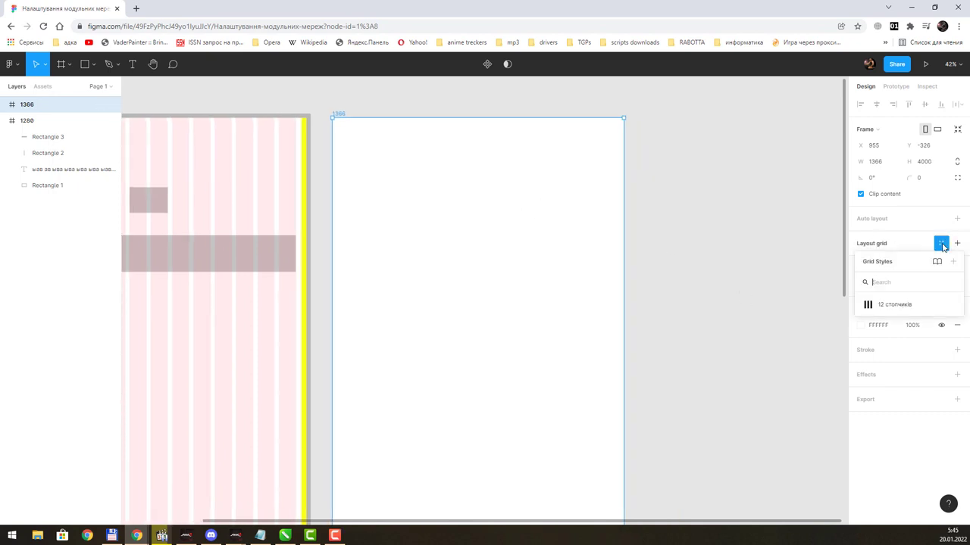
{"action": "left_click", "coordinate": [889, 306]}
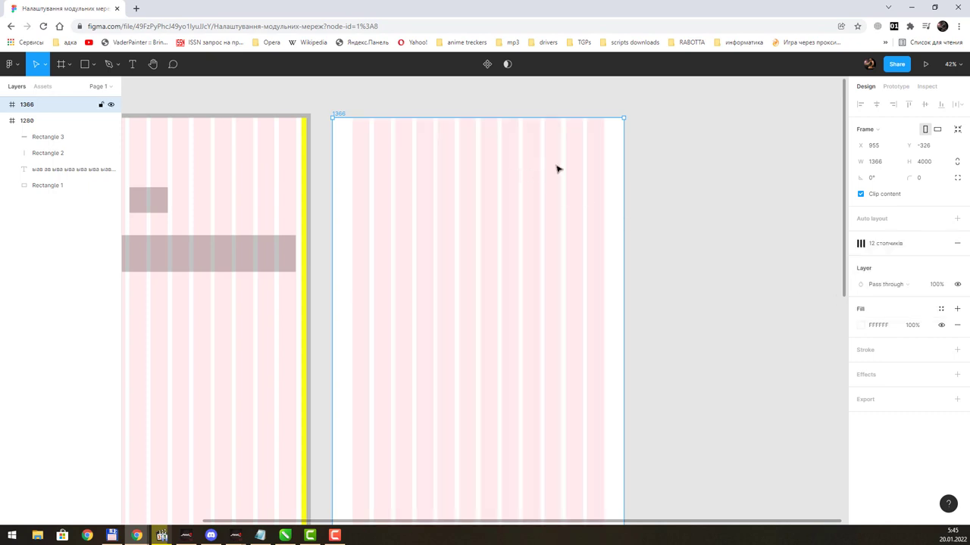
Step: Draw a frame right of the 1366 frame and size it 1920 × 4000
{"action": "left_click", "coordinate": [64, 65]}
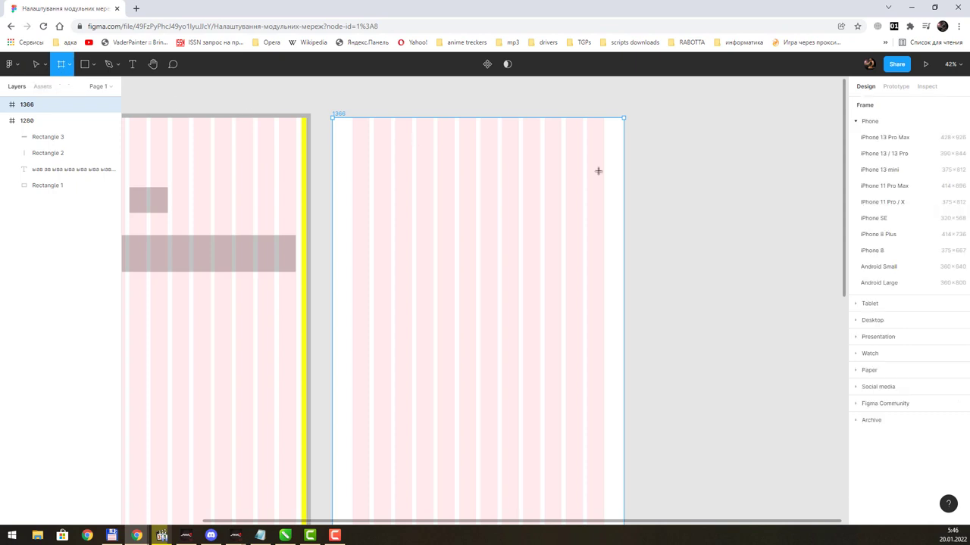
{"action": "left_click_drag", "start_coordinate": [647, 115], "coordinate": [778, 265]}
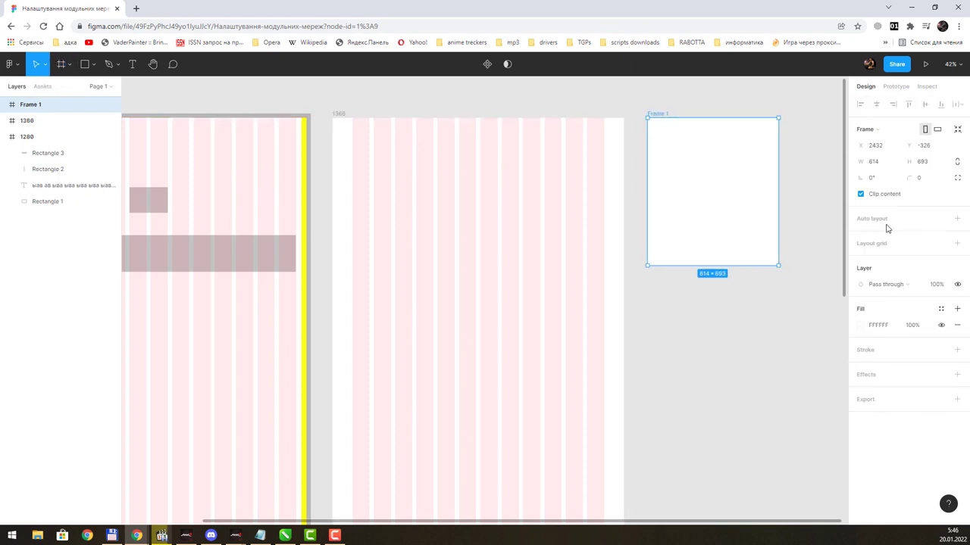
{"action": "left_click", "coordinate": [873, 163]}
{"action": "key", "text": "Tab"}
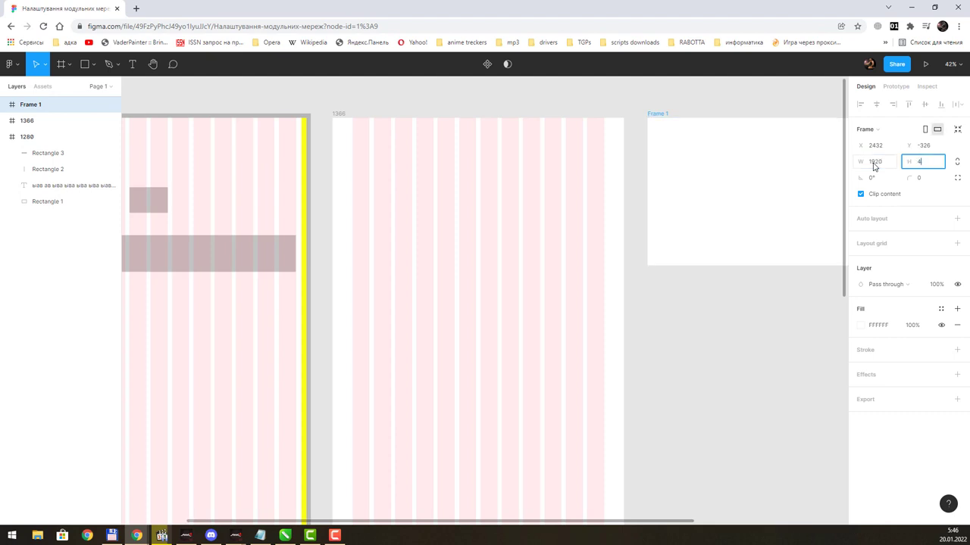
{"action": "type", "text": "000"}
{"action": "key", "text": "Return"}
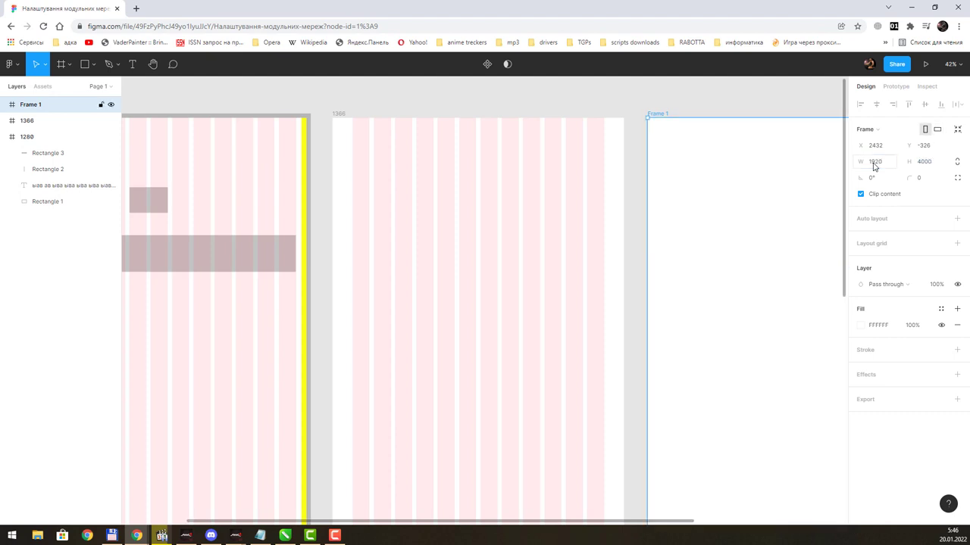
Step: Rename the new frame to 1920
{"action": "scroll", "coordinate": [727, 196], "scroll_direction": "right", "scroll_amount": 5}
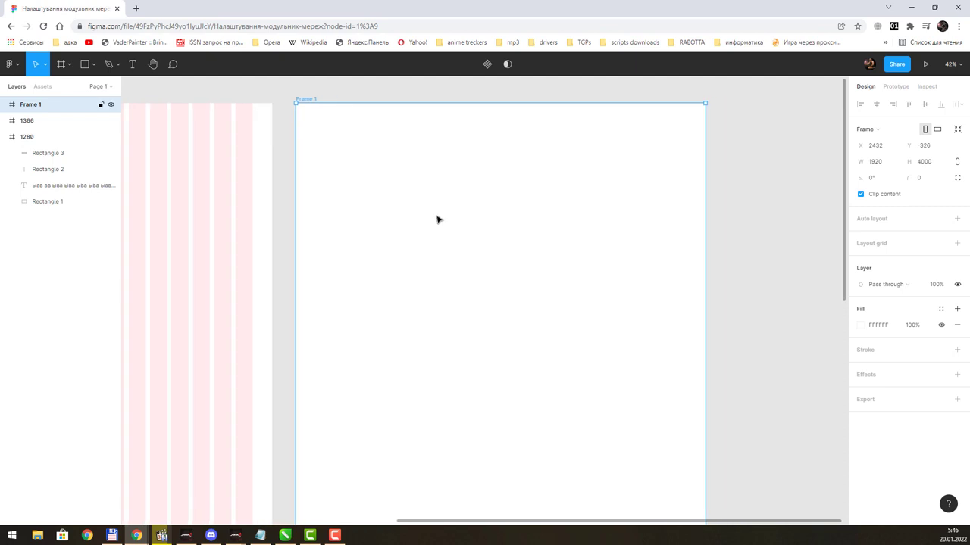
{"action": "double_click", "coordinate": [307, 99]}
{"action": "type", "text": "1920"}
{"action": "key", "text": "Return"}
{"action": "scroll", "coordinate": [409, 206], "scroll_direction": "down", "scroll_amount": 1}
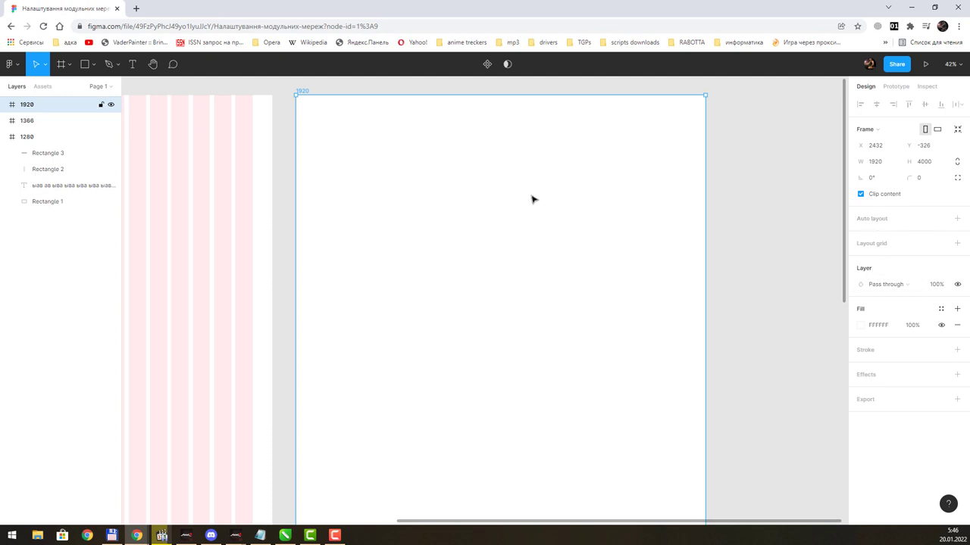
{"action": "left_click", "coordinate": [941, 244]}
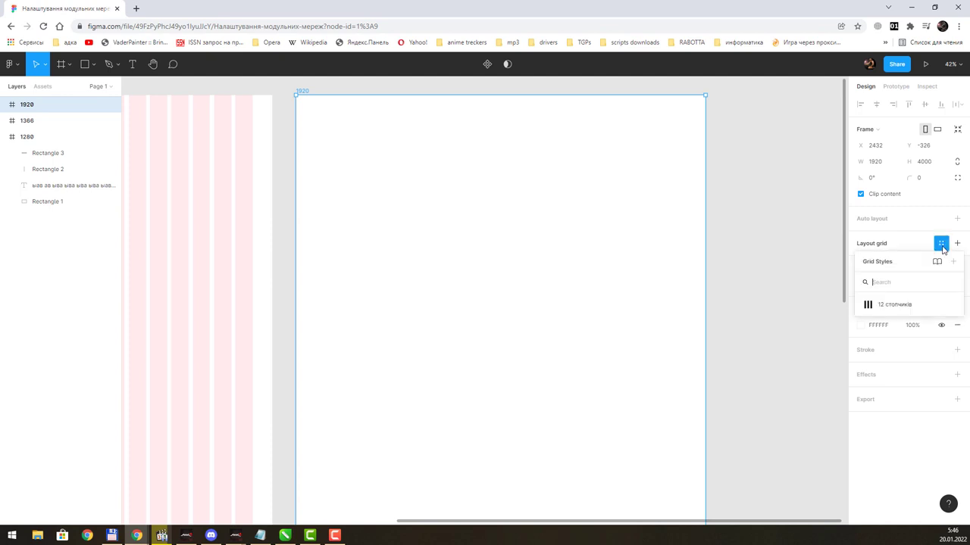
{"action": "left_click", "coordinate": [894, 305]}
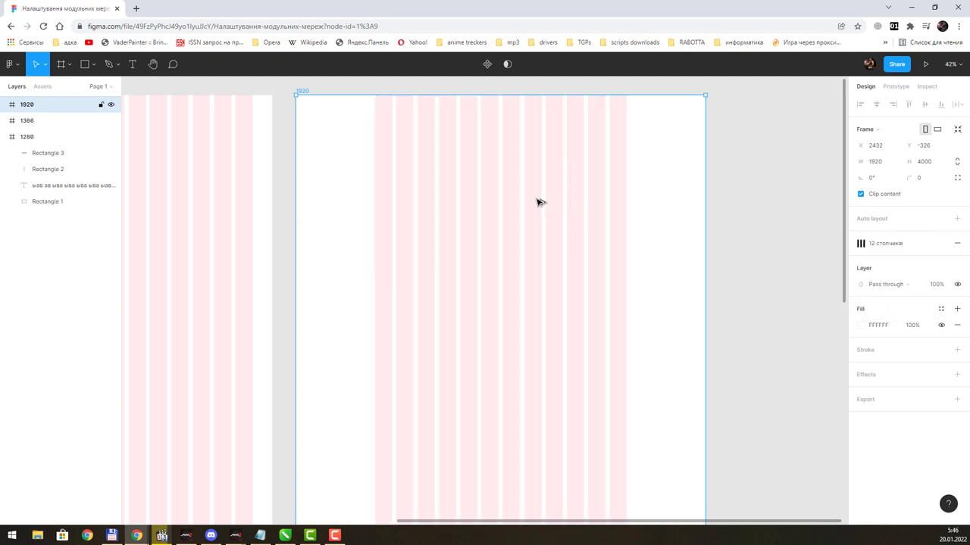
{"action": "scroll", "coordinate": [516, 199], "scroll_direction": "down", "scroll_amount": 2}
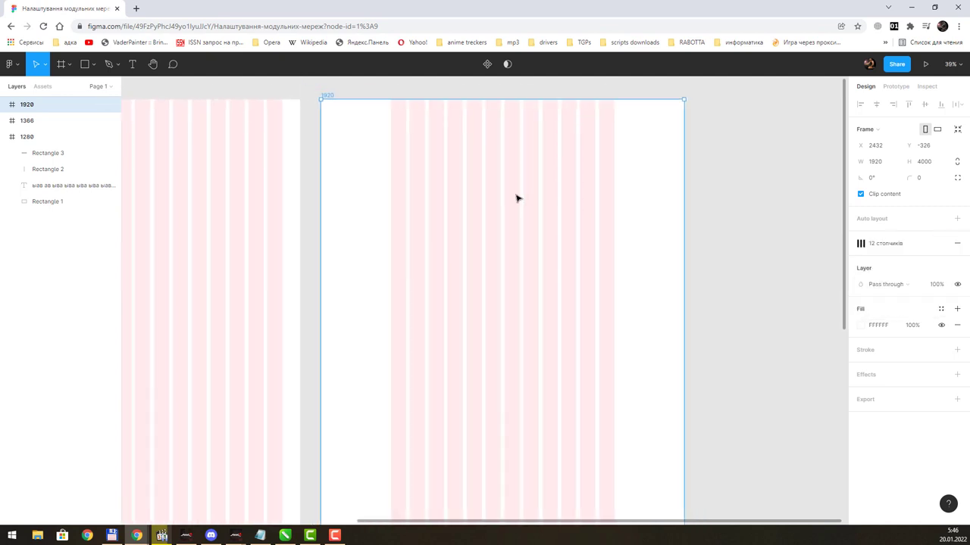
{"action": "scroll", "coordinate": [516, 198], "scroll_direction": "down", "scroll_amount": 2}
{"action": "scroll", "coordinate": [516, 198], "scroll_direction": "down", "scroll_amount": 2}
{"action": "scroll", "coordinate": [516, 199], "scroll_direction": "down", "scroll_amount": 2}
{"action": "scroll", "coordinate": [515, 198], "scroll_direction": "down", "scroll_amount": 2}
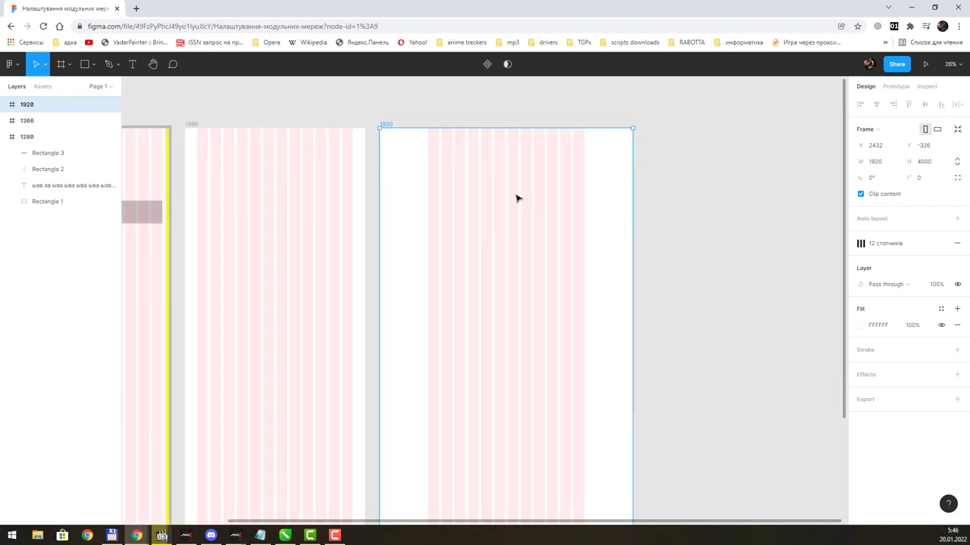
{"action": "scroll", "coordinate": [516, 199], "scroll_direction": "down", "scroll_amount": 1}
{"action": "scroll", "coordinate": [516, 199], "scroll_direction": "down", "scroll_amount": 2}
{"action": "scroll", "coordinate": [515, 199], "scroll_direction": "up", "scroll_amount": 1}
{"action": "scroll", "coordinate": [516, 199], "scroll_direction": "up", "scroll_amount": 1}
{"action": "scroll", "coordinate": [516, 198], "scroll_direction": "up", "scroll_amount": 1}
{"action": "scroll", "coordinate": [516, 198], "scroll_direction": "down", "scroll_amount": 1}
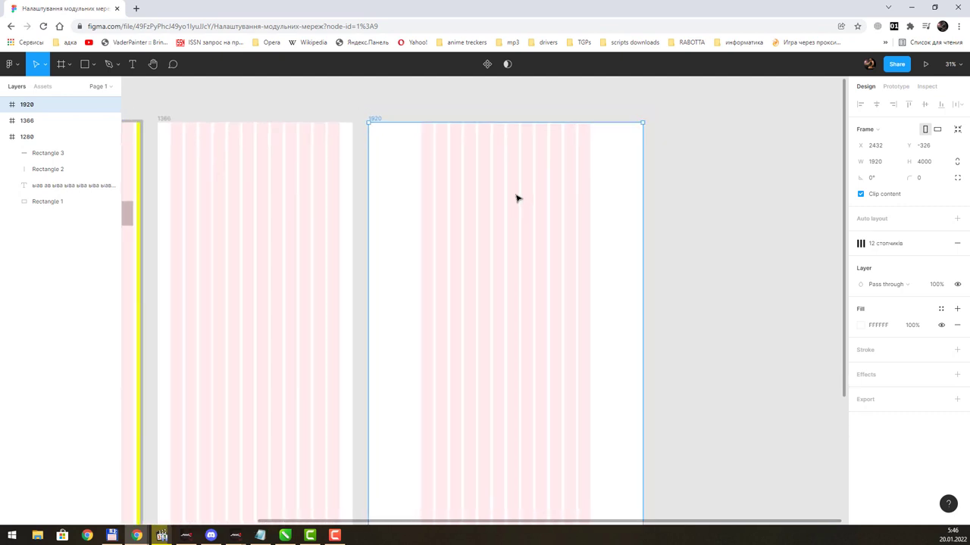
{"action": "scroll", "coordinate": [516, 199], "scroll_direction": "down", "scroll_amount": 1}
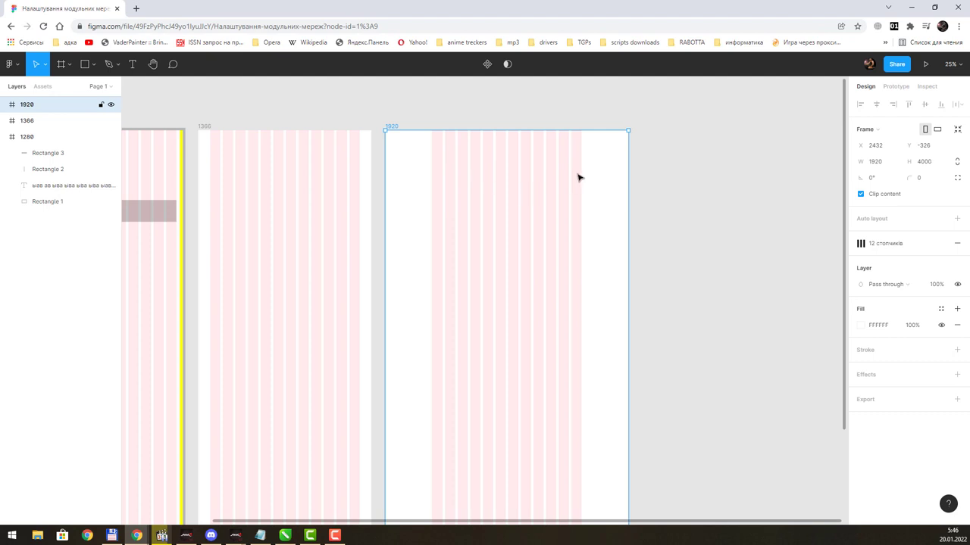
{"action": "left_click_drag", "start_coordinate": [578, 178], "coordinate": [508, 171]}
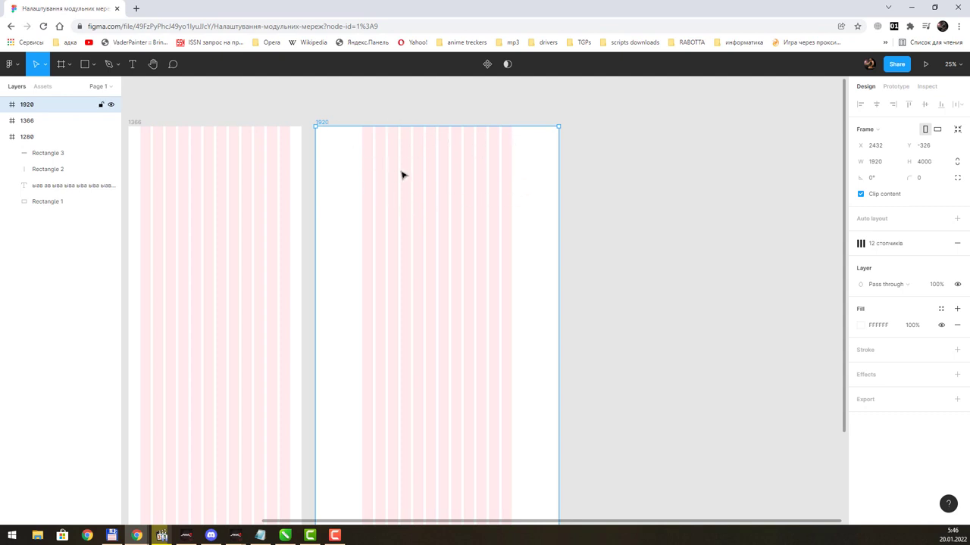
Step: Review the '12 стовпчиків' grid style settings on the 1920 frame, then close the style list
{"action": "left_click", "coordinate": [886, 244]}
{"action": "left_click", "coordinate": [881, 247]}
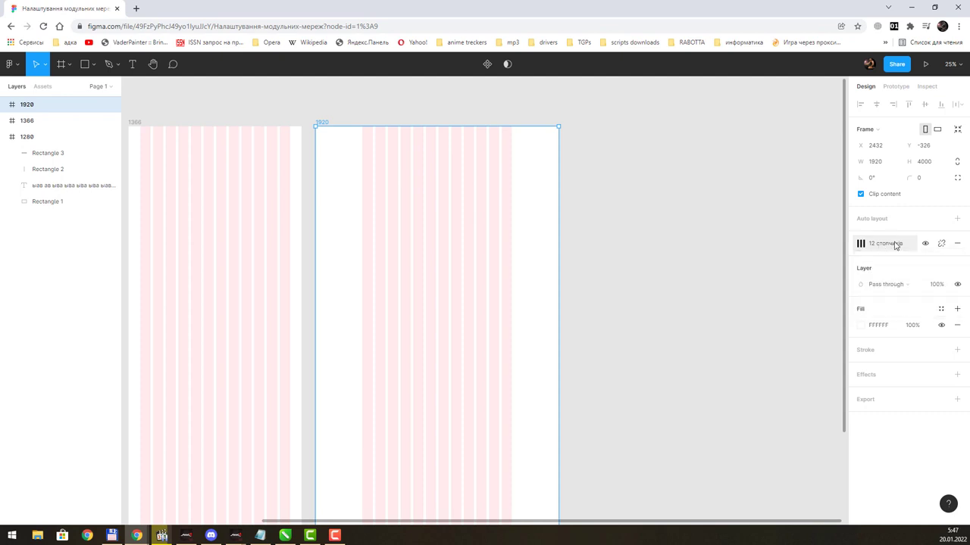
{"action": "left_click", "coordinate": [860, 249]}
{"action": "mouse_move", "coordinate": [899, 304]}
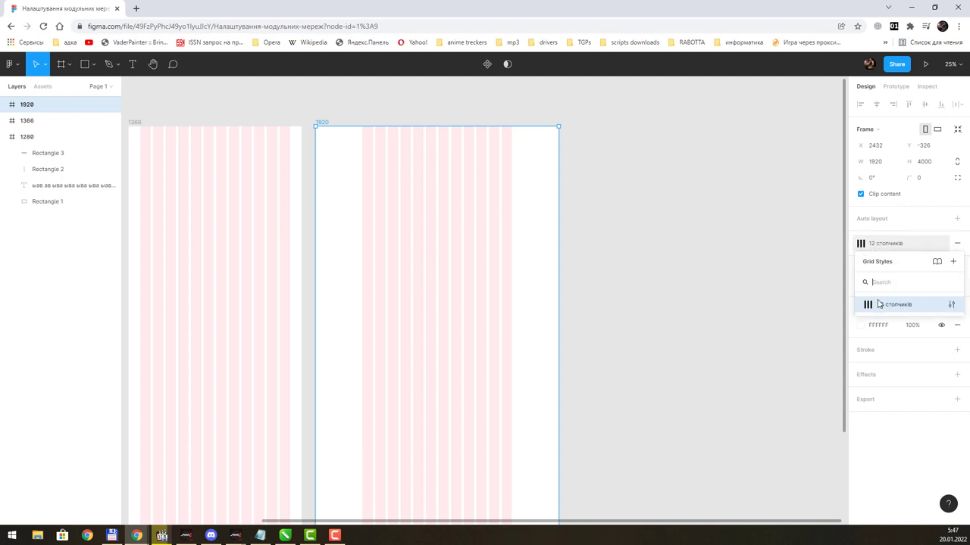
{"action": "left_click", "coordinate": [954, 306]}
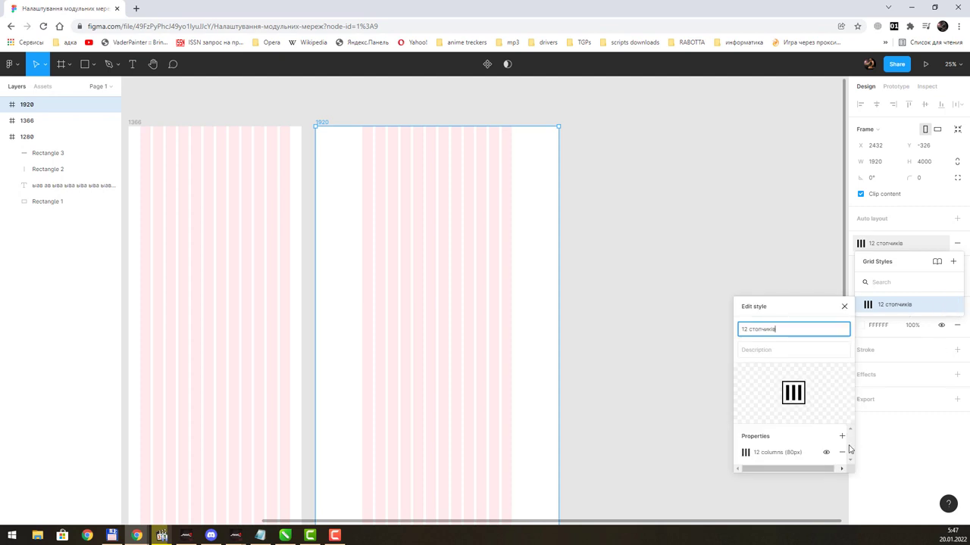
{"action": "left_click", "coordinate": [901, 245]}
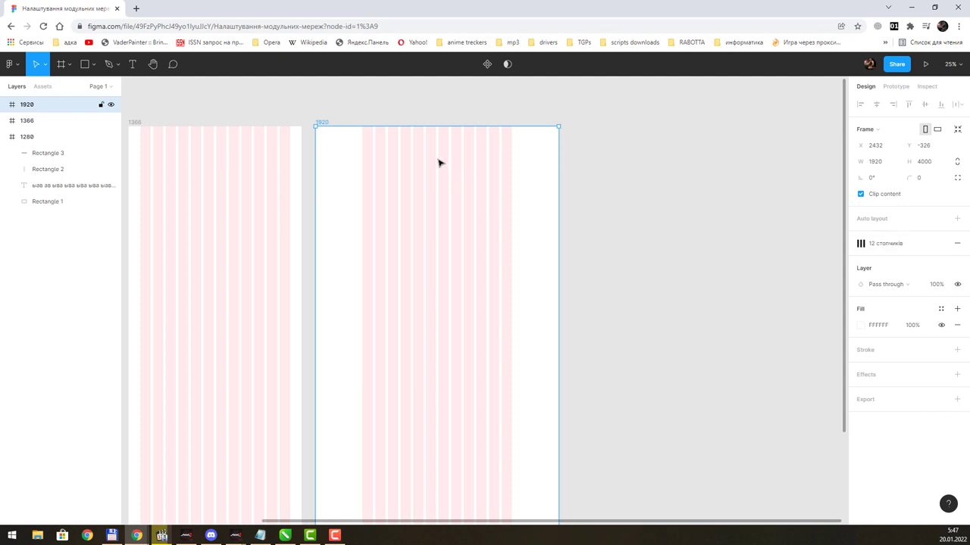
{"action": "left_click", "coordinate": [885, 244]}
{"action": "mouse_move", "coordinate": [885, 243]}
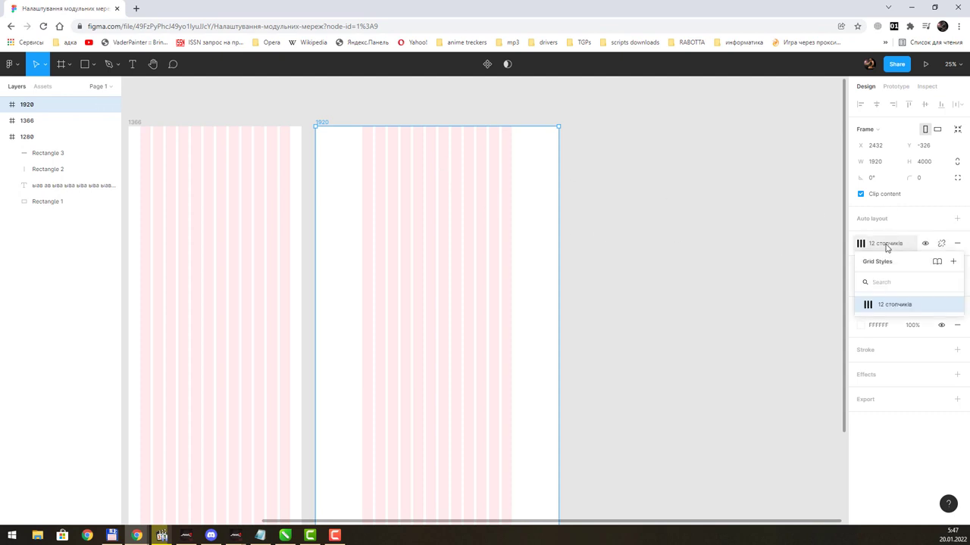
{"action": "left_click", "coordinate": [886, 247]}
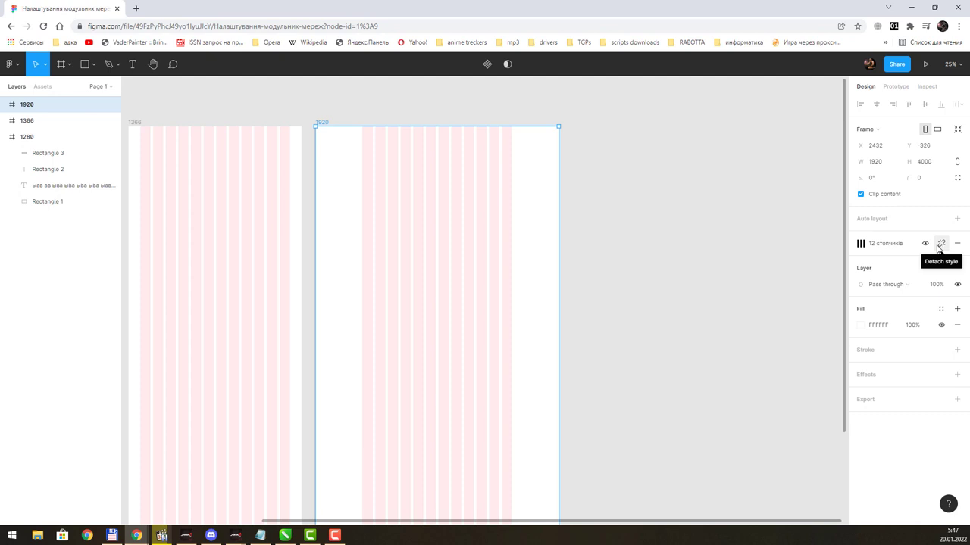
Step: Detach the 1920 frame's layout grid from the '12 стовпчиків' style
{"action": "left_click", "coordinate": [941, 245]}
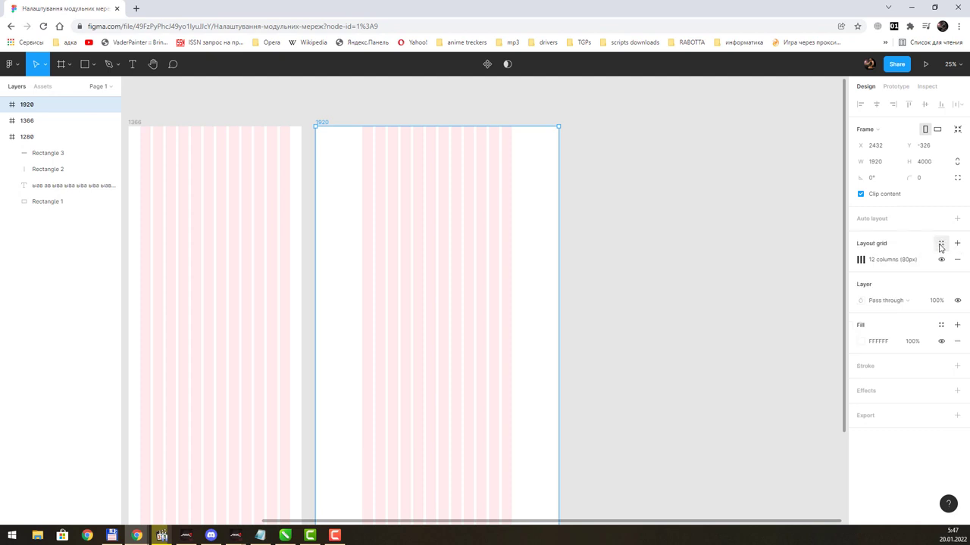
{"action": "left_click", "coordinate": [861, 260]}
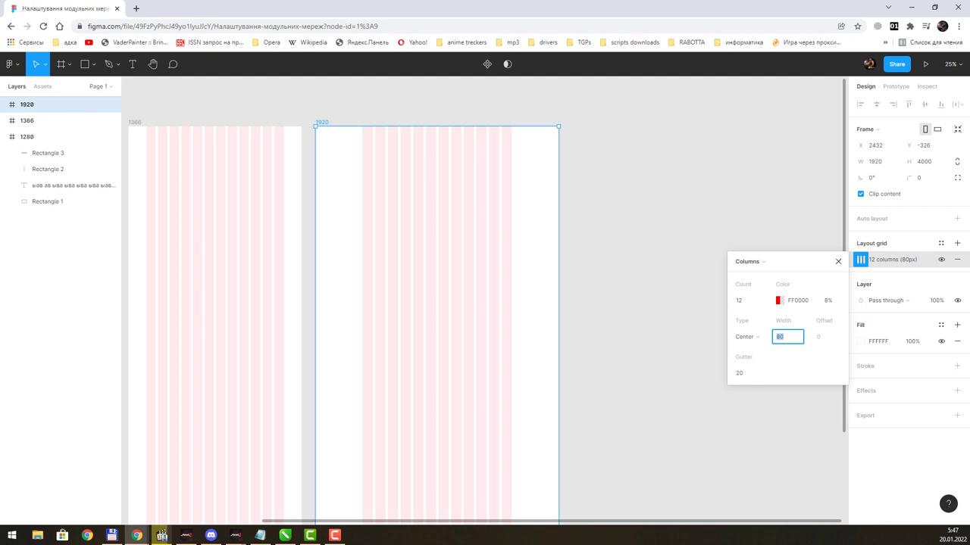
{"action": "left_click_drag", "start_coordinate": [439, 232], "coordinate": [461, 227]}
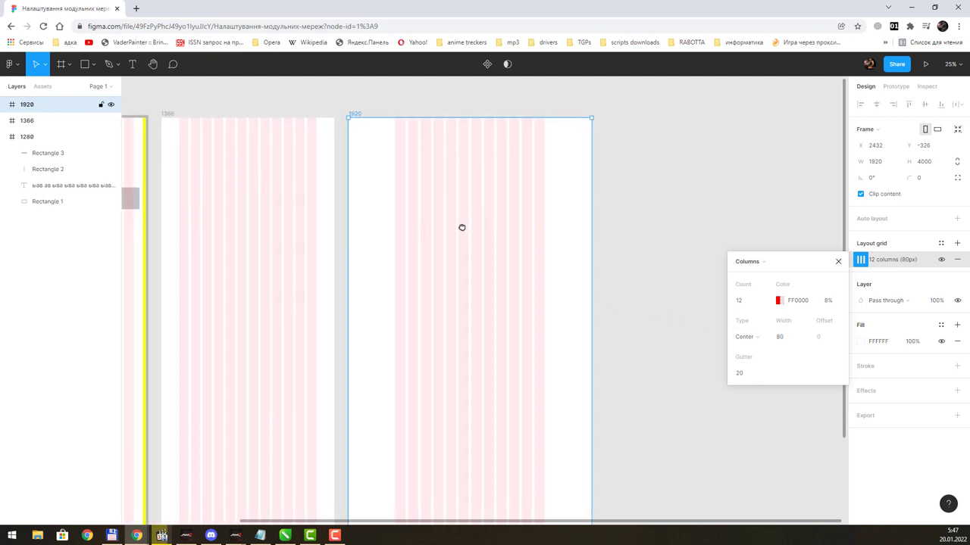
{"action": "left_click", "coordinate": [681, 165]}
{"action": "left_click", "coordinate": [497, 189]}
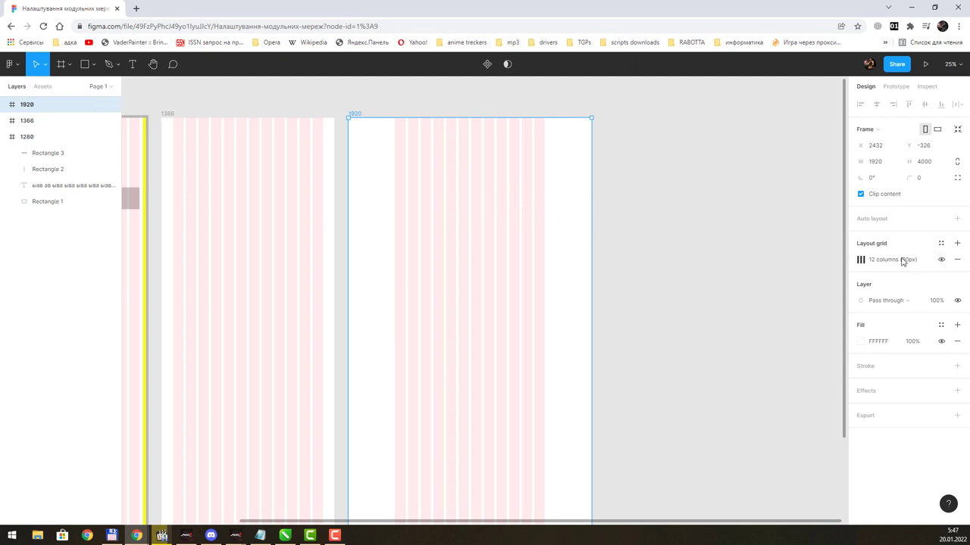
{"action": "left_click", "coordinate": [317, 211]}
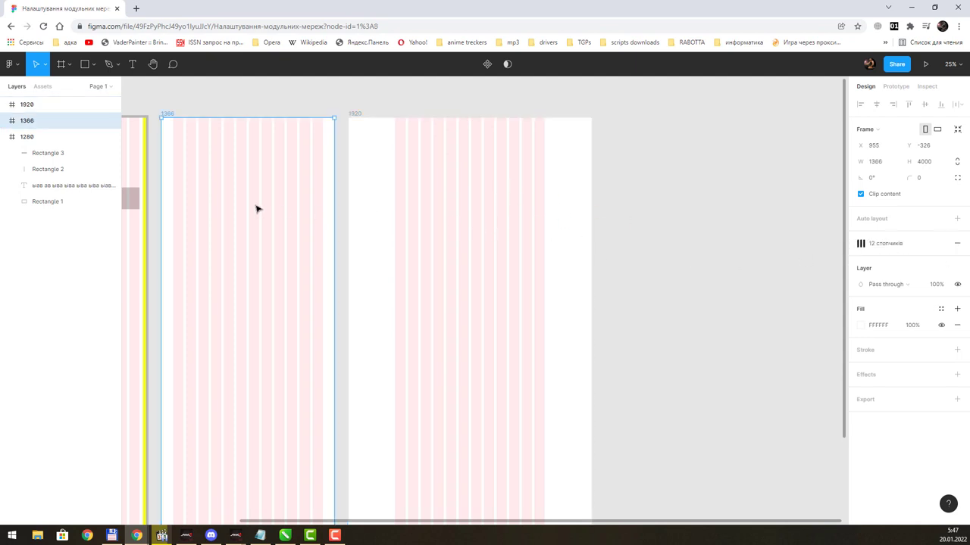
{"action": "left_click", "coordinate": [498, 242]}
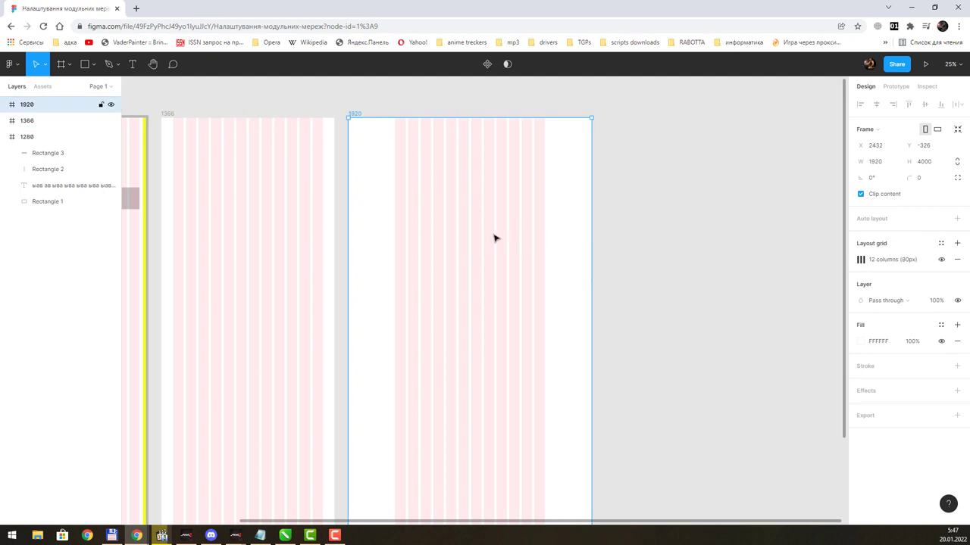
Step: Widen the 1920 frame's grid columns from 80 px to 121 px
{"action": "left_click_drag", "start_coordinate": [329, 229], "coordinate": [460, 234]}
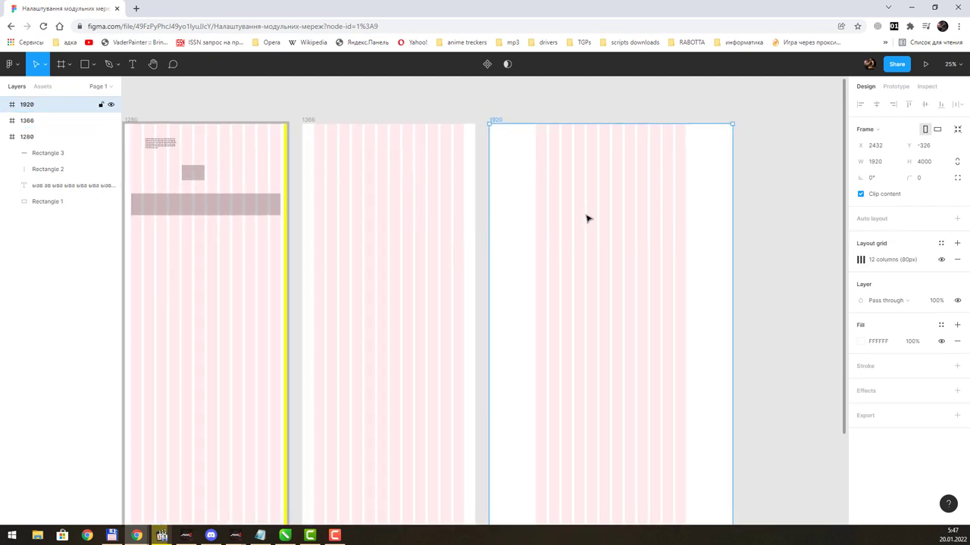
{"action": "scroll", "coordinate": [524, 210], "scroll_direction": "right", "scroll_amount": 3}
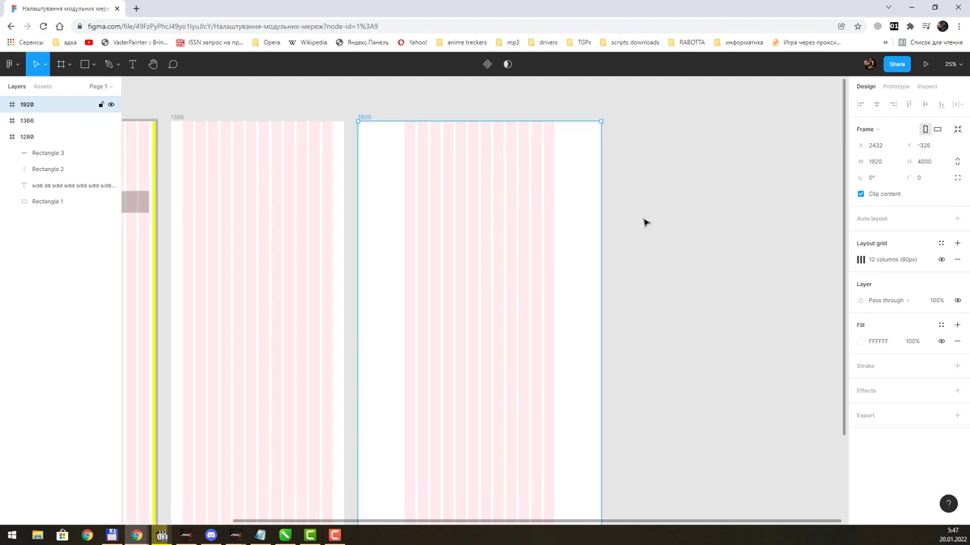
{"action": "left_click", "coordinate": [861, 260]}
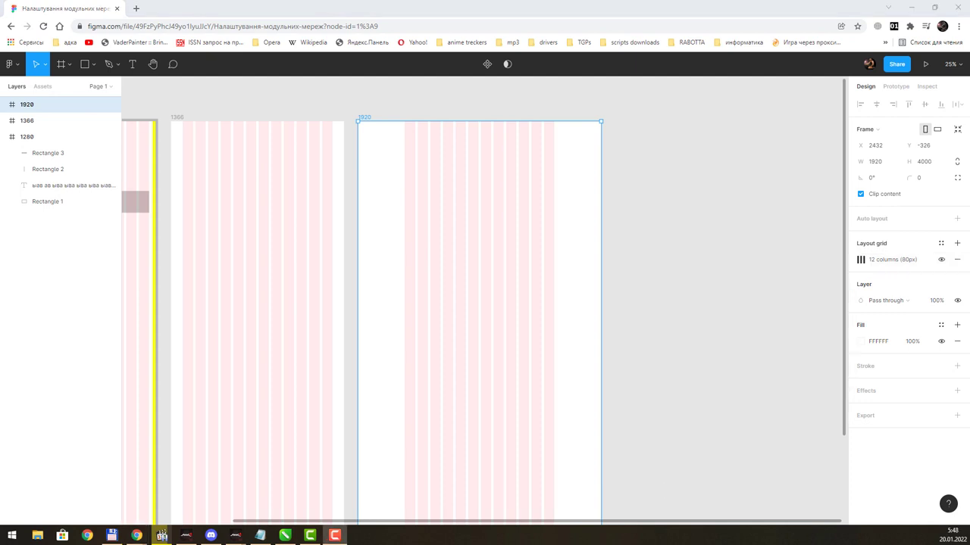
{"action": "left_click", "coordinate": [860, 260]}
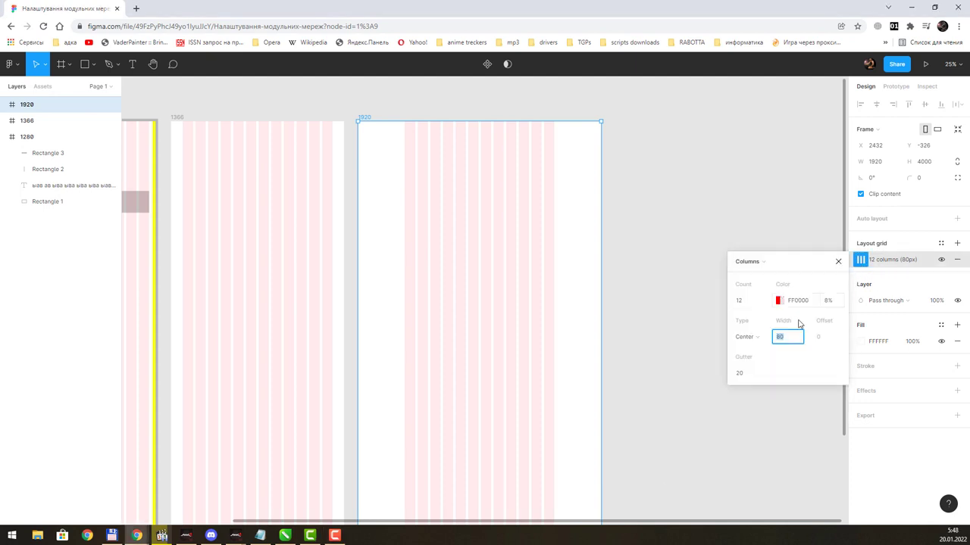
{"action": "mouse_move", "coordinate": [774, 336]}
{"action": "left_mouse_down"}
{"action": "mouse_move", "coordinate": [823, 334]}
{"action": "mouse_move", "coordinate": [813, 334]}
{"action": "left_mouse_up"}
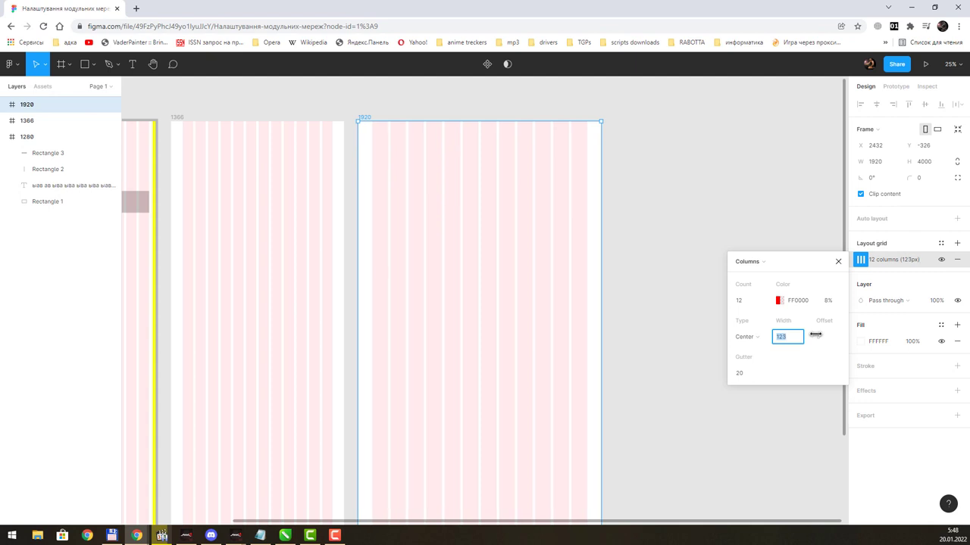
{"action": "left_click", "coordinate": [663, 222]}
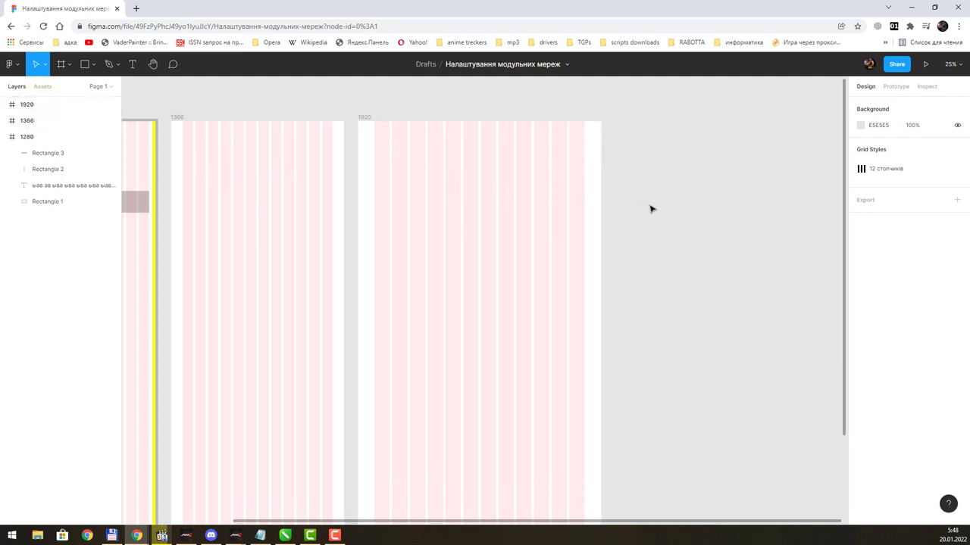
{"action": "mouse_move", "coordinate": [390, 180]}
{"action": "left_mouse_down"}
{"action": "mouse_move", "coordinate": [535, 164]}
{"action": "mouse_move", "coordinate": [524, 168]}
{"action": "left_mouse_up"}
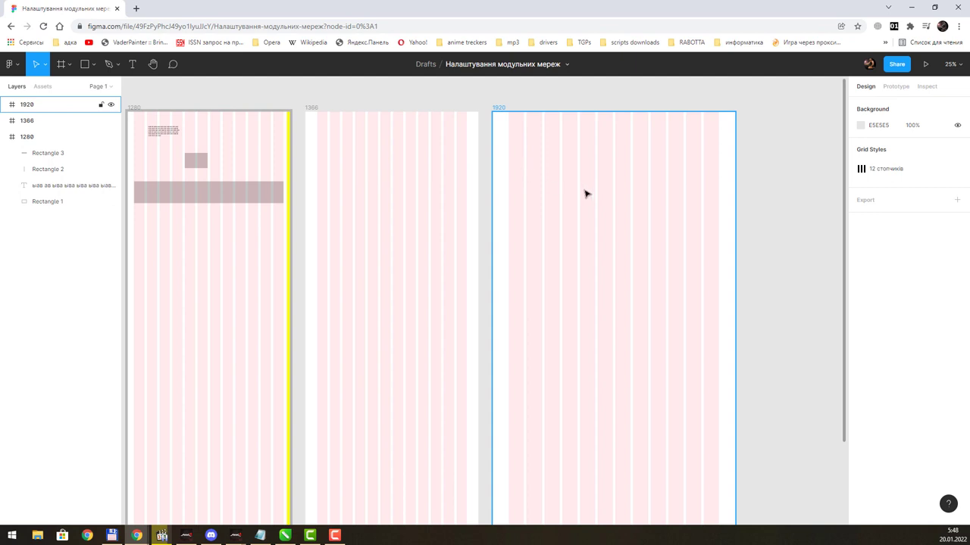
{"action": "left_click", "coordinate": [377, 118]}
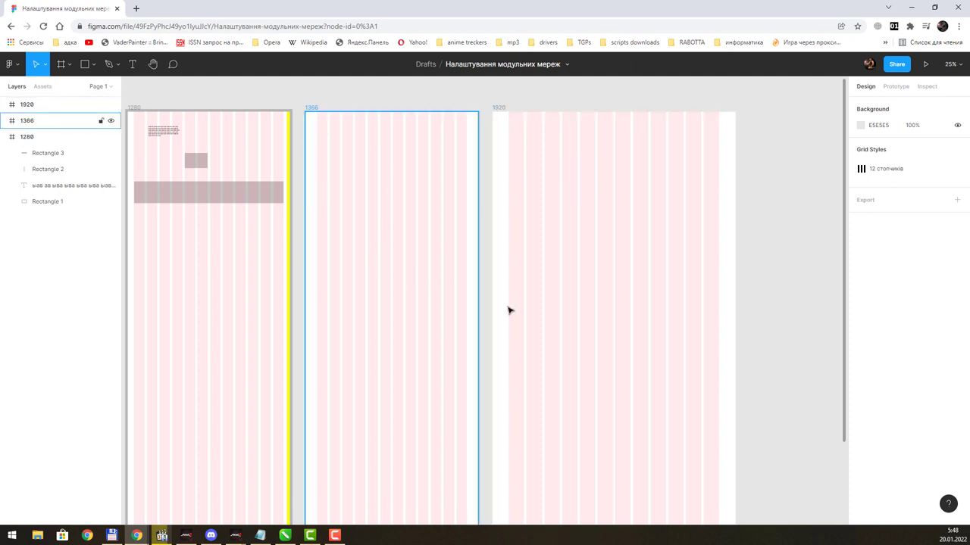
{"action": "left_click", "coordinate": [509, 309]}
{"action": "left_click", "coordinate": [374, 144]}
{"action": "left_click", "coordinate": [297, 173]}
{"action": "left_click", "coordinate": [360, 208]}
{"action": "left_click", "coordinate": [583, 169]}
{"action": "left_click", "coordinate": [400, 86]}
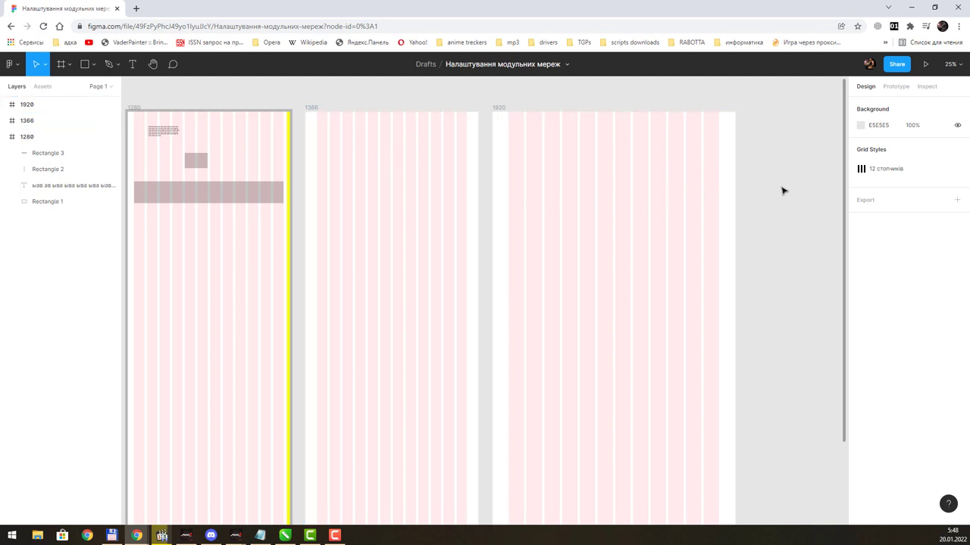
{"action": "scroll", "coordinate": [783, 190], "scroll_direction": "right", "scroll_amount": 1}
{"action": "scroll", "coordinate": [708, 189], "scroll_direction": "right", "scroll_amount": 3}
{"action": "scroll", "coordinate": [522, 192], "scroll_direction": "right", "scroll_amount": 1}
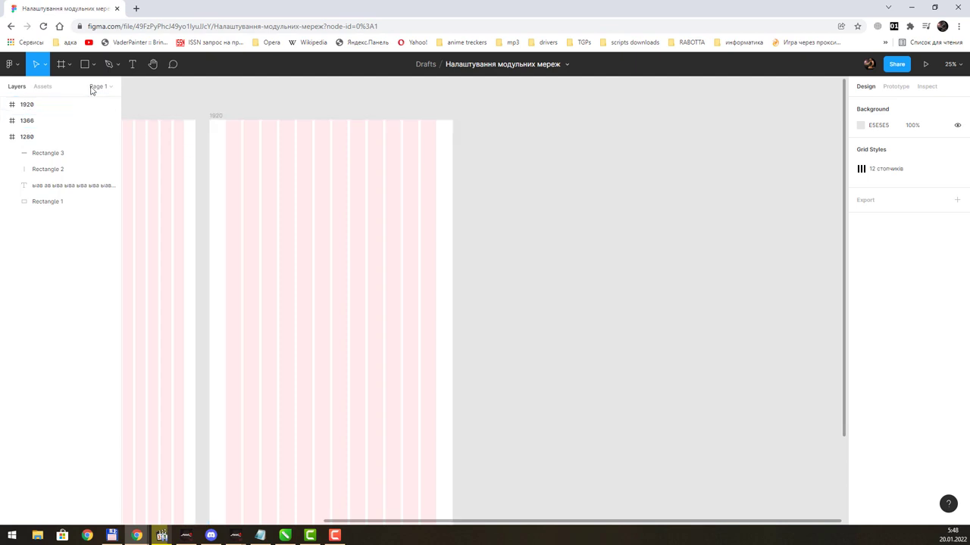
Step: Add an iPhone 13 Pro Max frame beside the 1920 frame
{"action": "left_click", "coordinate": [64, 65]}
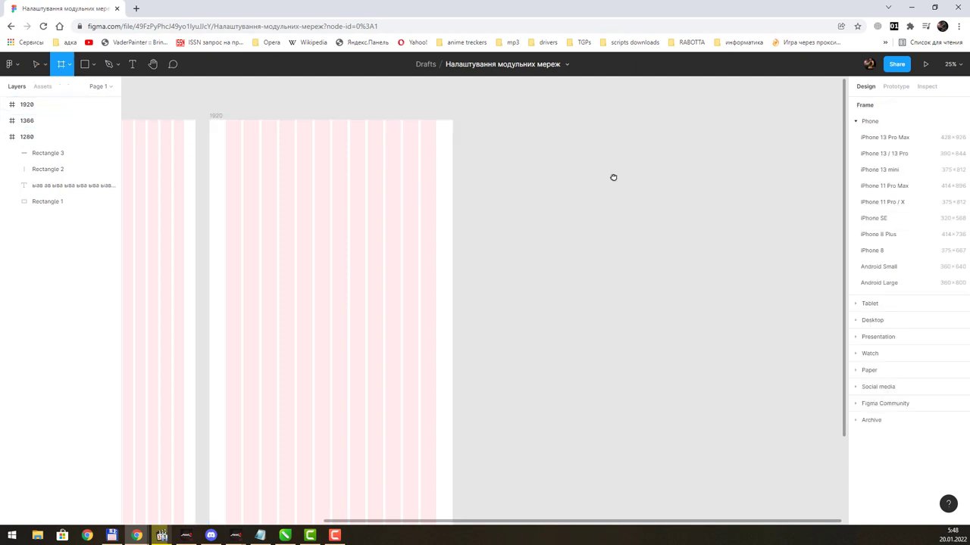
{"action": "scroll", "coordinate": [576, 178], "scroll_direction": "right", "scroll_amount": 2}
{"action": "scroll", "coordinate": [537, 177], "scroll_direction": "right", "scroll_amount": 1}
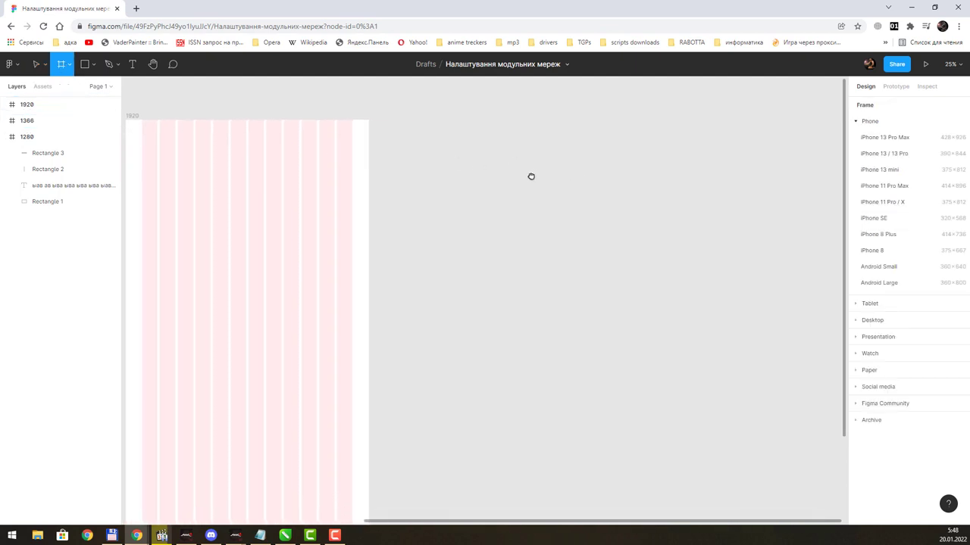
{"action": "left_click", "coordinate": [906, 141]}
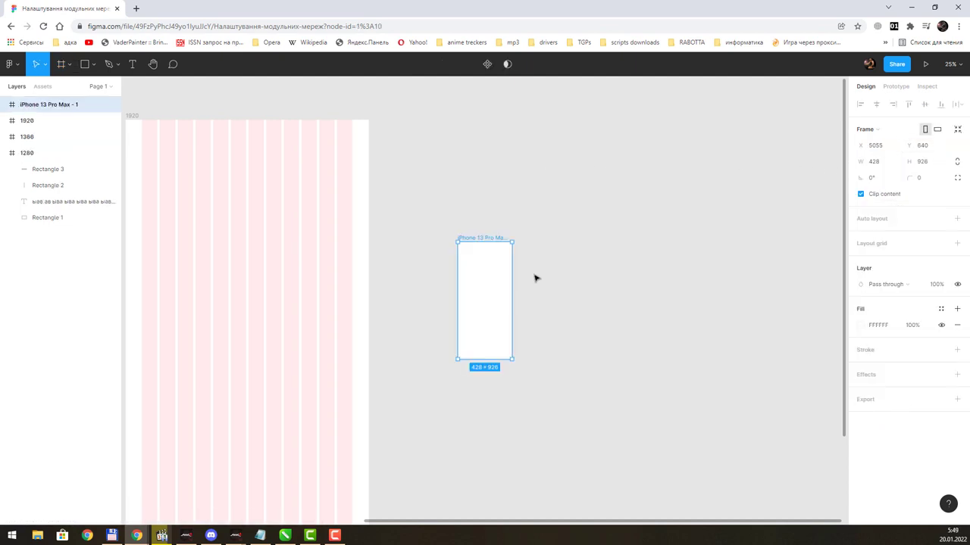
{"action": "left_click_drag", "start_coordinate": [493, 273], "coordinate": [430, 150]}
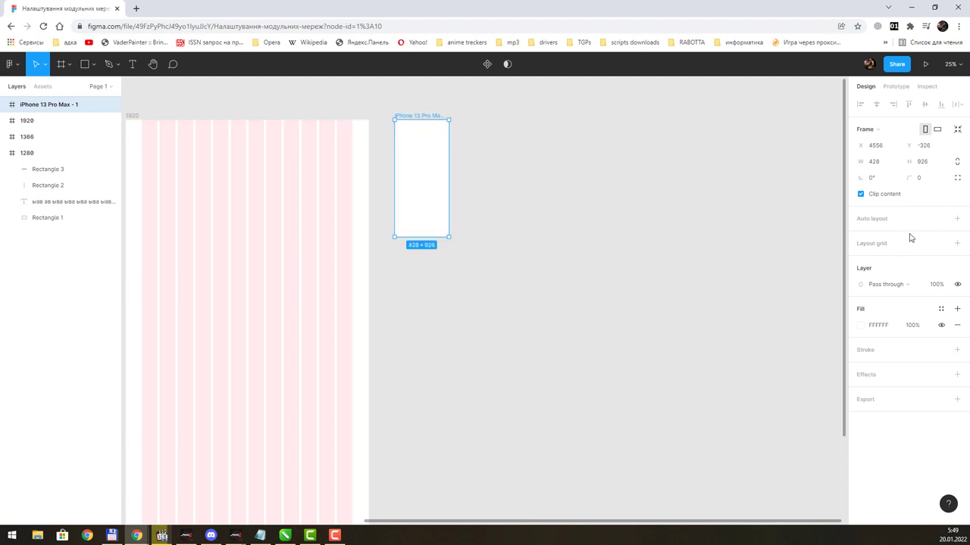
Step: Apply the '12 стовпчиків' grid style to the iPhone frame, keeping it 428×926
{"action": "mouse_move", "coordinate": [905, 243]}
{"action": "left_click", "coordinate": [940, 245]}
{"action": "left_click", "coordinate": [895, 305]}
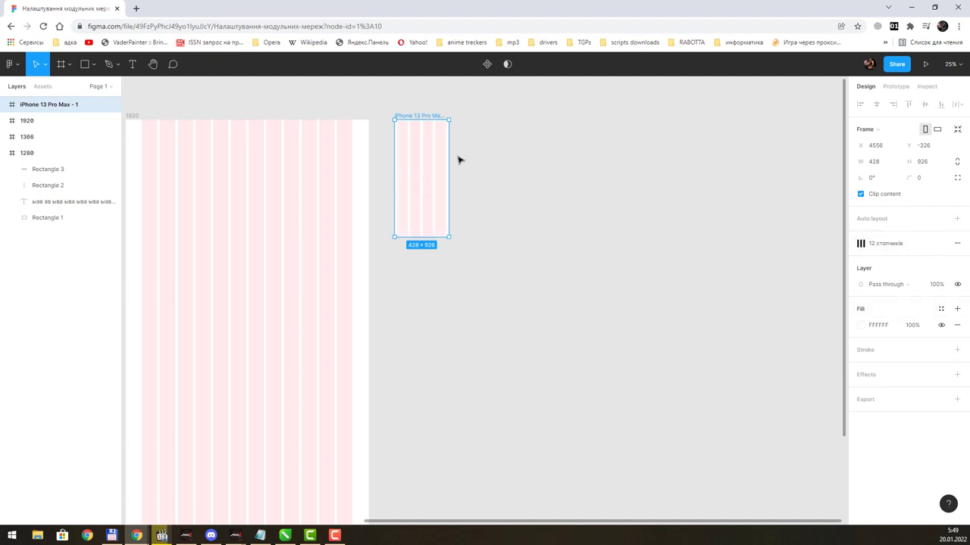
{"action": "scroll", "coordinate": [425, 141], "scroll_direction": "up", "scroll_amount": 1}
{"action": "left_click_drag", "start_coordinate": [448, 212], "coordinate": [685, 205]}
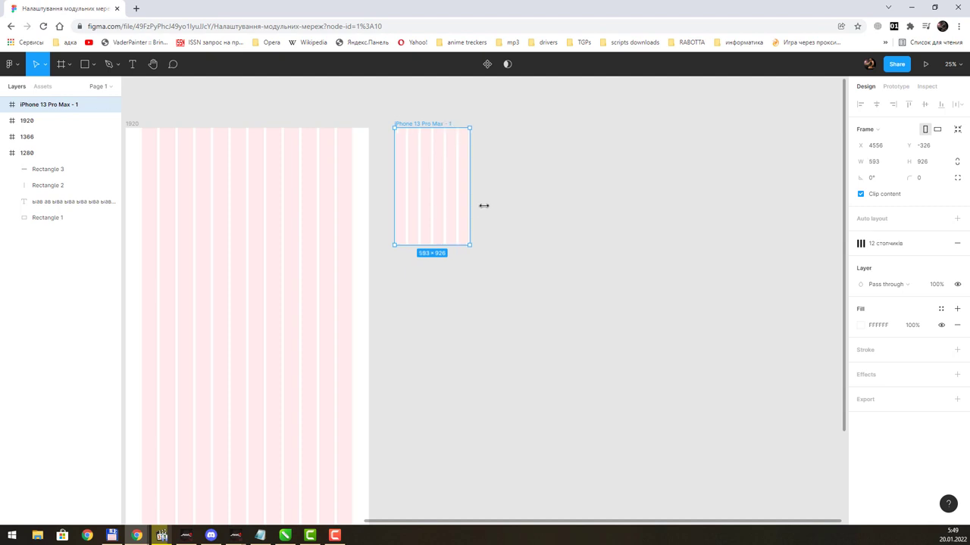
{"action": "key", "text": "ctrl+z"}
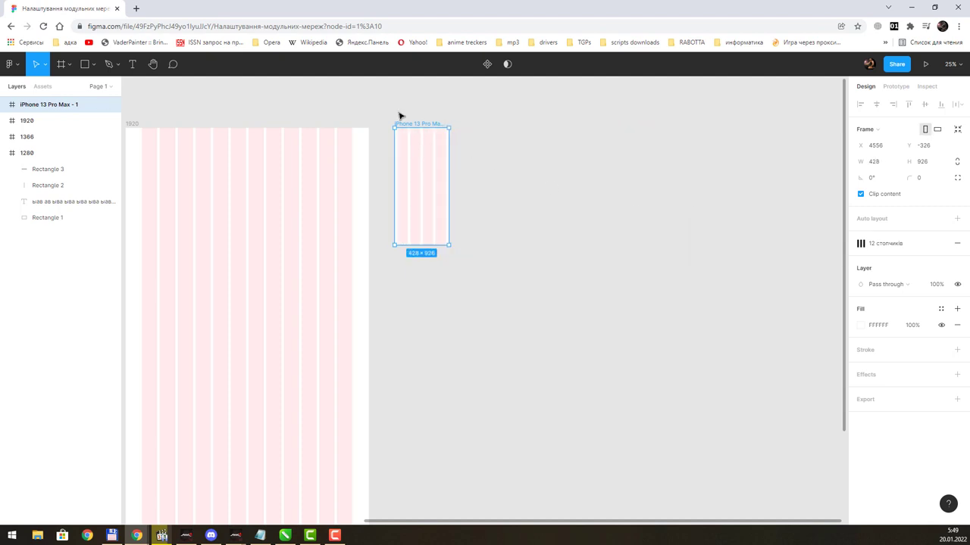
{"action": "scroll", "coordinate": [449, 148], "scroll_direction": "up", "scroll_amount": 1}
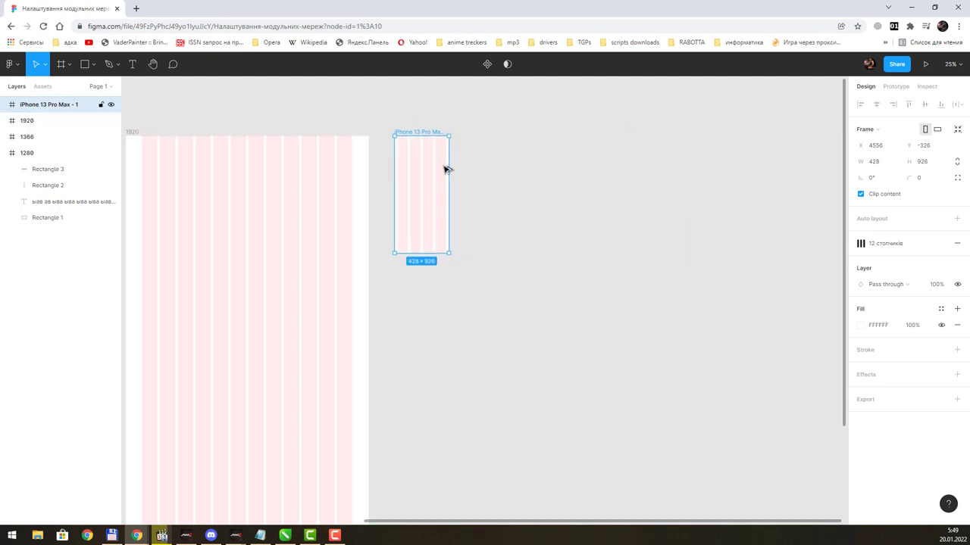
Step: Delete the iPhone frame's 12-column layout grid and centre the frame in view
{"action": "left_click", "coordinate": [957, 243]}
{"action": "scroll", "coordinate": [424, 166], "scroll_direction": "up", "scroll_amount": 1}
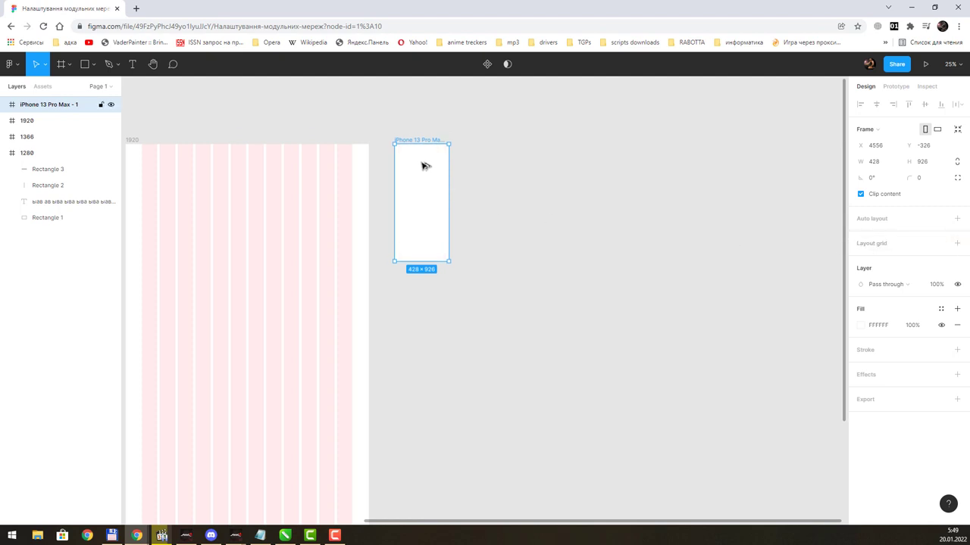
{"action": "scroll", "coordinate": [442, 190], "scroll_direction": "up", "scroll_amount": 2}
{"action": "scroll", "coordinate": [445, 189], "scroll_direction": "up", "scroll_amount": 2}
{"action": "scroll", "coordinate": [449, 188], "scroll_direction": "up", "scroll_amount": 1}
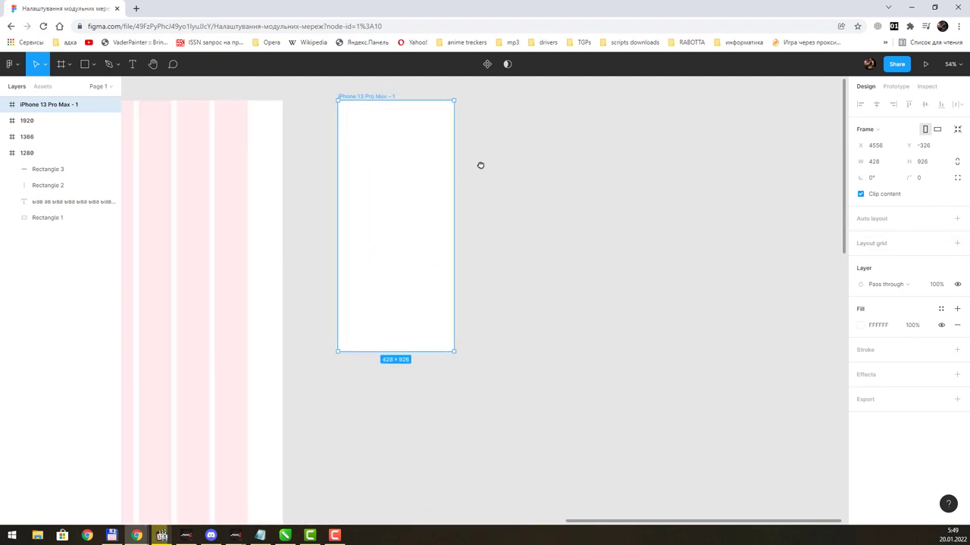
{"action": "left_click_drag", "start_coordinate": [481, 165], "coordinate": [462, 188]}
{"action": "scroll", "coordinate": [447, 201], "scroll_direction": "up", "scroll_amount": 1}
{"action": "scroll", "coordinate": [447, 201], "scroll_direction": "up", "scroll_amount": 1}
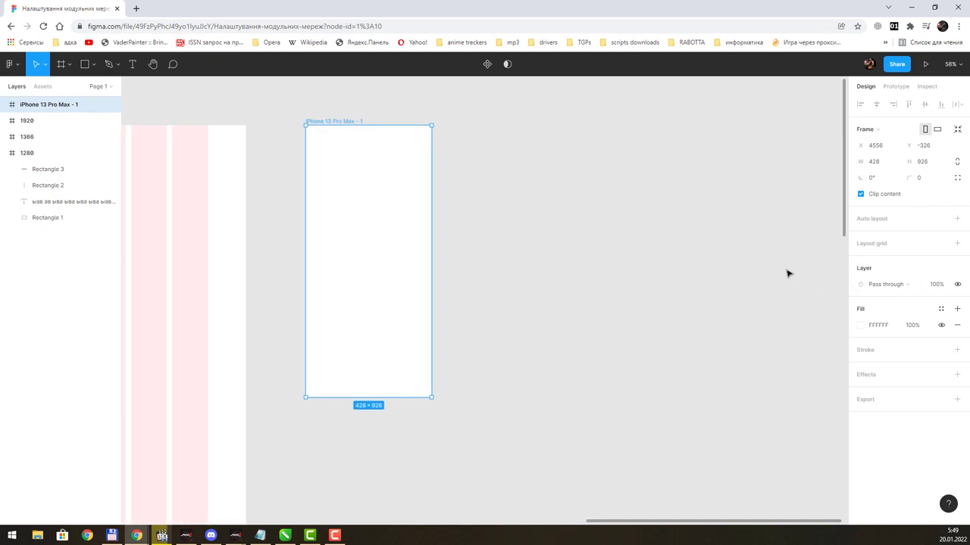
Step: Add a column layout grid to the iPhone frame with 4 centred columns
{"action": "left_click", "coordinate": [957, 243]}
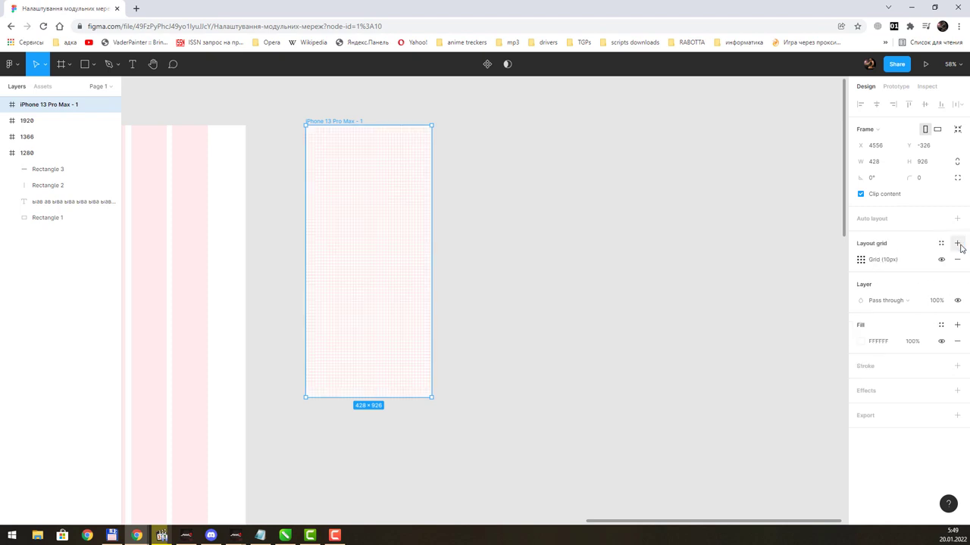
{"action": "left_click", "coordinate": [861, 260]}
{"action": "left_click", "coordinate": [745, 262]}
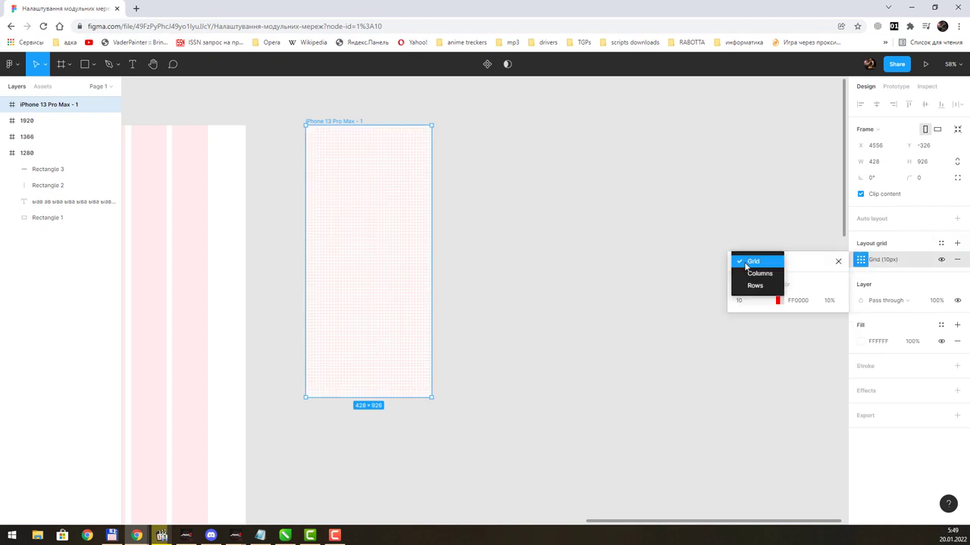
{"action": "left_click", "coordinate": [759, 274]}
{"action": "type", "text": "4"}
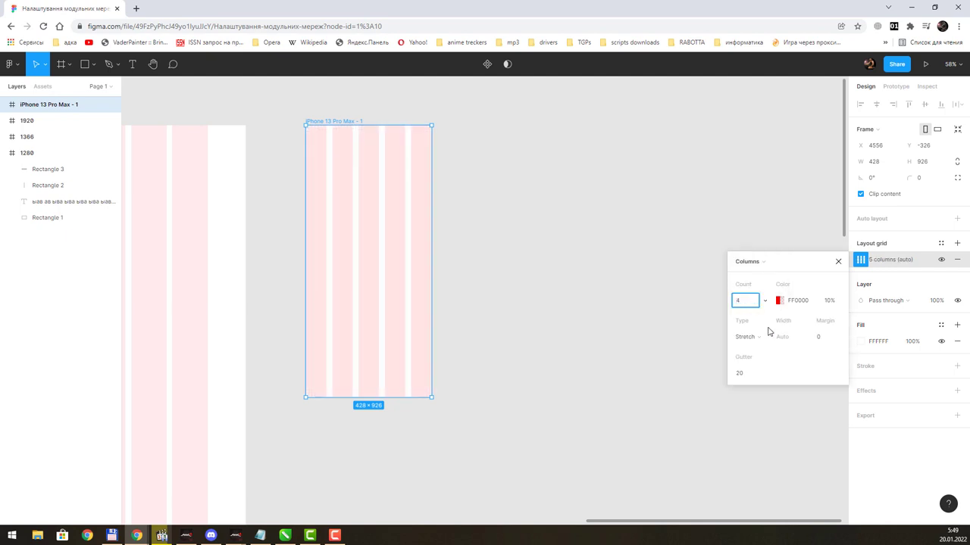
{"action": "key", "text": "Tab"}
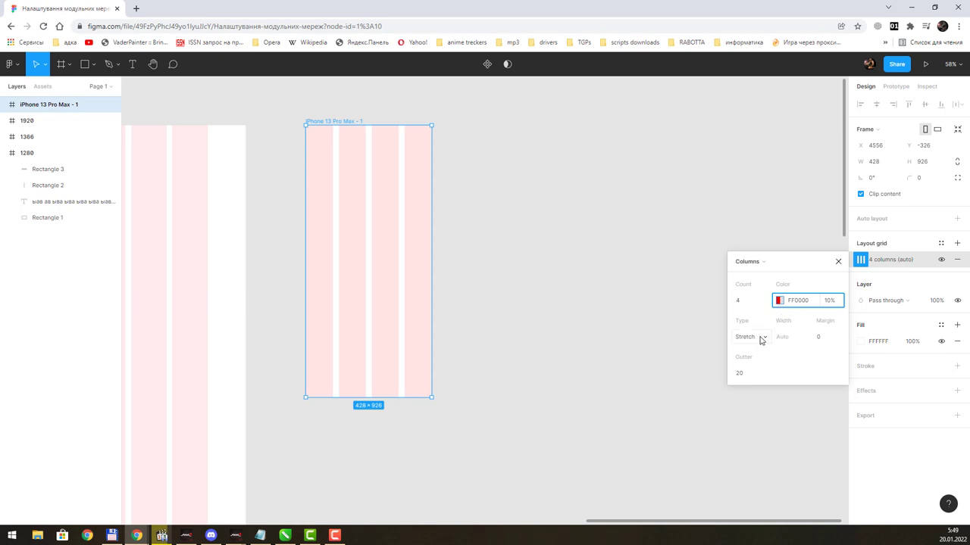
{"action": "left_click", "coordinate": [763, 341]}
{"action": "left_click", "coordinate": [762, 328]}
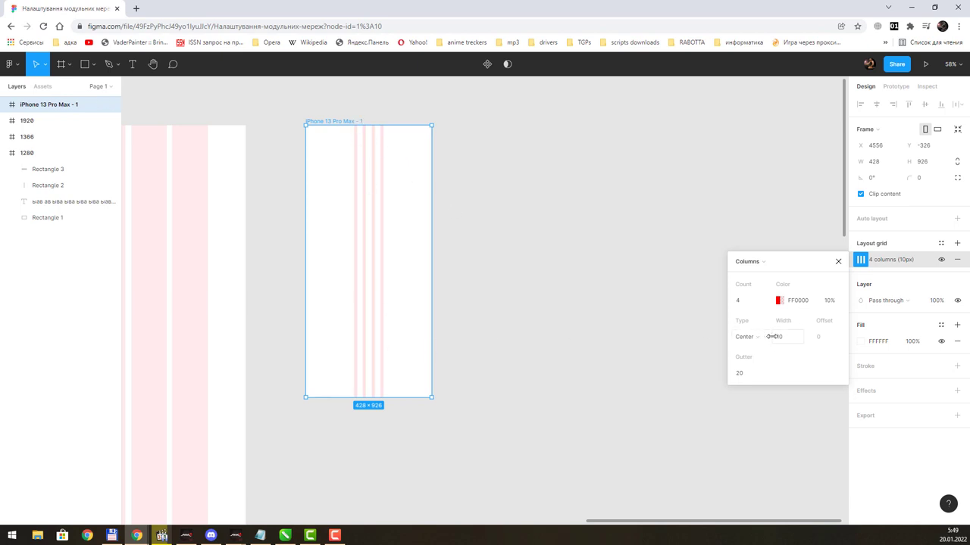
Step: Set the grid columns to 85 px wide with 20 px gutters
{"action": "left_click_drag", "start_coordinate": [772, 337], "coordinate": [850, 334]}
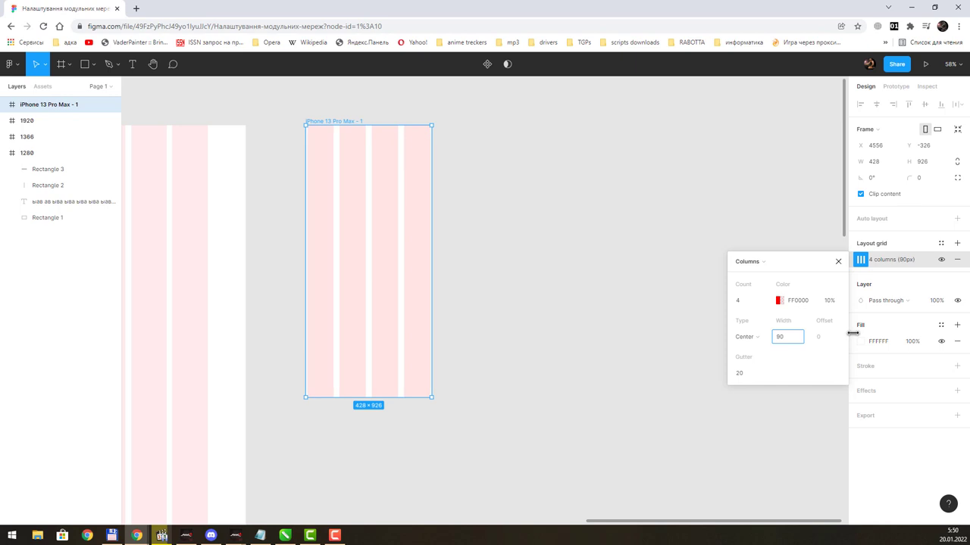
{"action": "left_click_drag", "start_coordinate": [852, 333], "coordinate": [852, 334]}
{"action": "left_click", "coordinate": [784, 341]}
{"action": "type", "text": "85"}
{"action": "key", "text": "Return"}
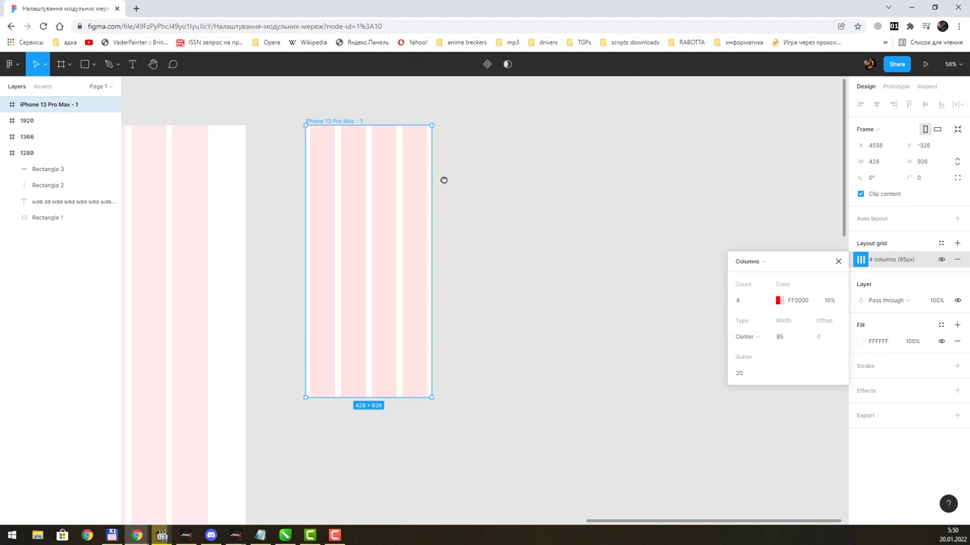
{"action": "scroll", "coordinate": [444, 181], "scroll_direction": "up", "scroll_amount": 1}
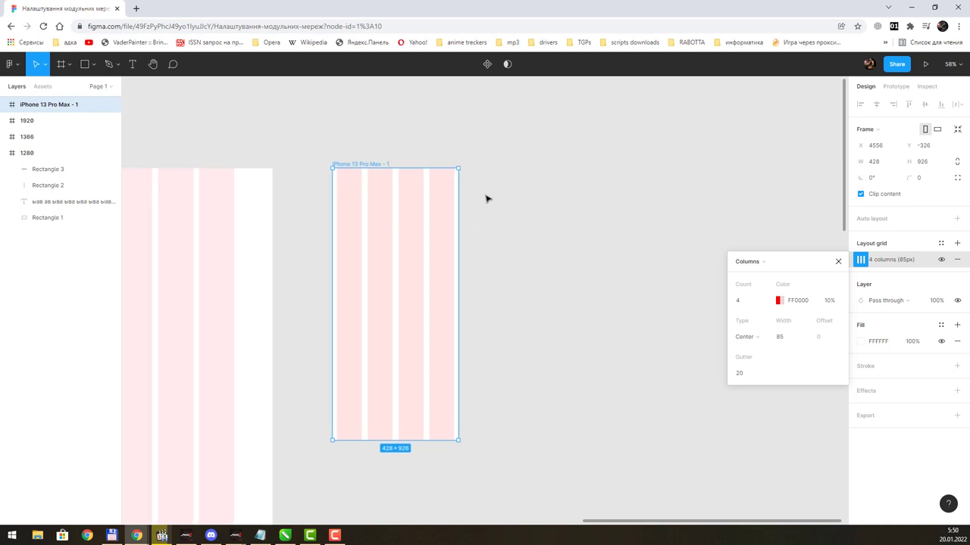
{"action": "scroll", "coordinate": [485, 199], "scroll_direction": "up", "scroll_amount": 1}
{"action": "scroll", "coordinate": [475, 212], "scroll_direction": "up", "scroll_amount": 2, "text": "ctrl"}
{"action": "scroll", "coordinate": [476, 218], "scroll_direction": "up", "scroll_amount": 3, "text": "ctrl"}
{"action": "scroll", "coordinate": [476, 219], "scroll_direction": "up", "scroll_amount": 3}
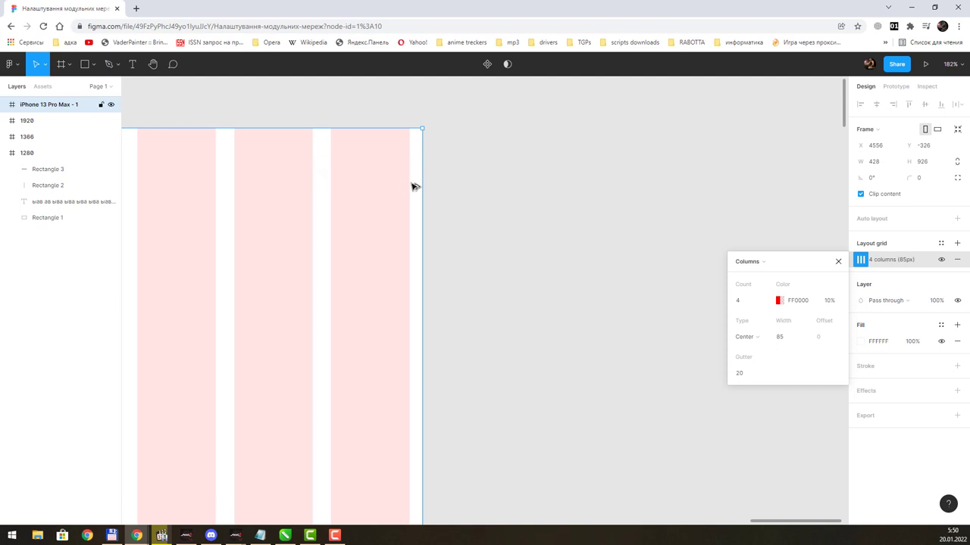
Step: Draw Rectangle 4 at the iPhone frame's top-right, sized 14 × 15
{"action": "left_click", "coordinate": [85, 63]}
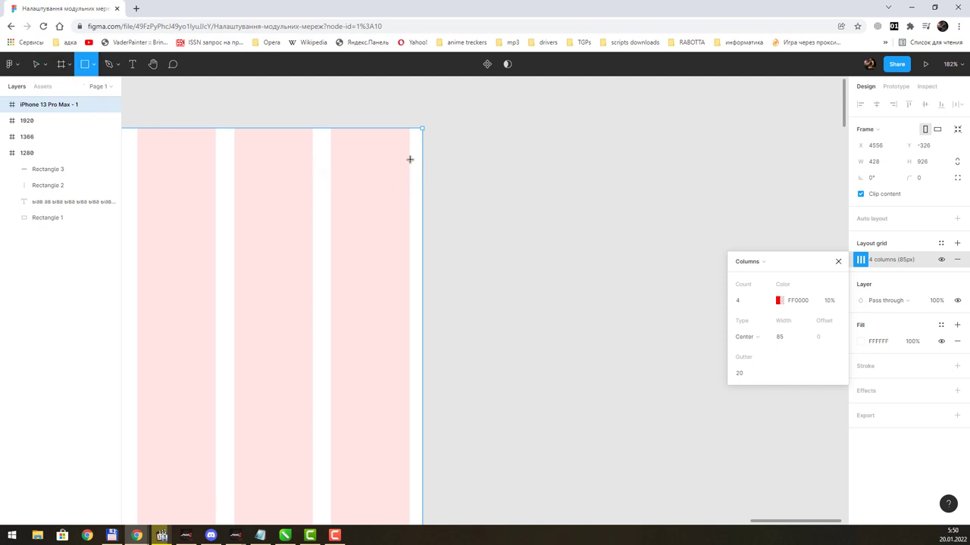
{"action": "left_click_drag", "start_coordinate": [410, 156], "coordinate": [420, 173]}
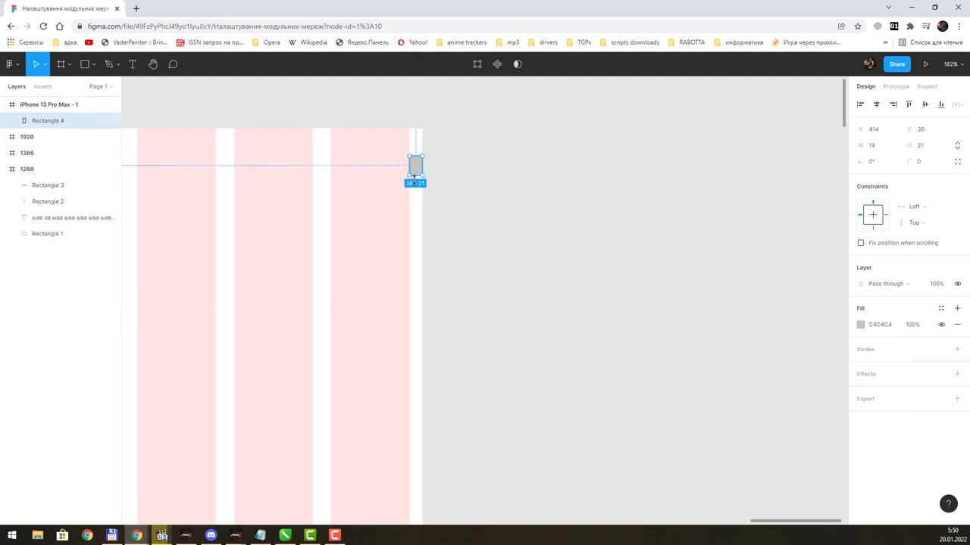
{"action": "left_click_drag", "start_coordinate": [414, 181], "coordinate": [415, 162]}
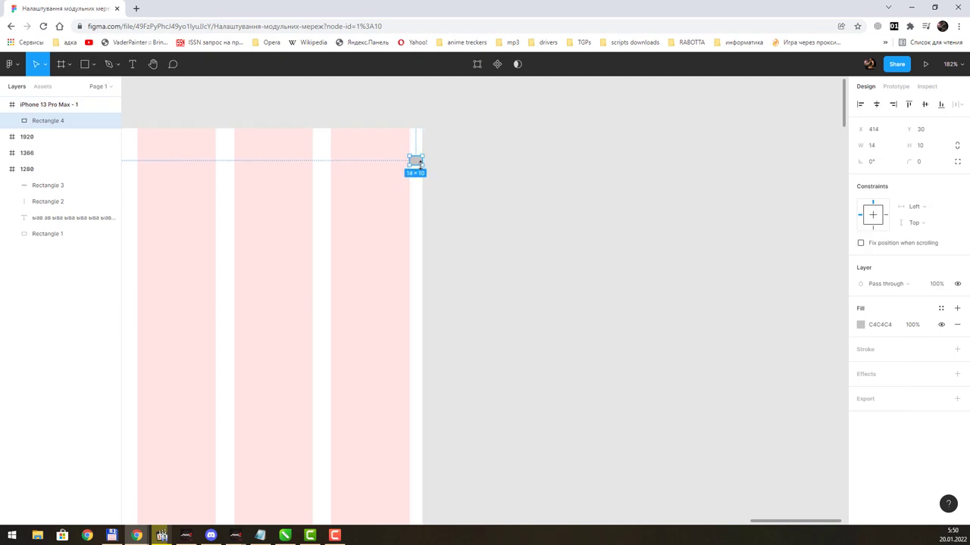
{"action": "left_click_drag", "start_coordinate": [419, 162], "coordinate": [419, 176]}
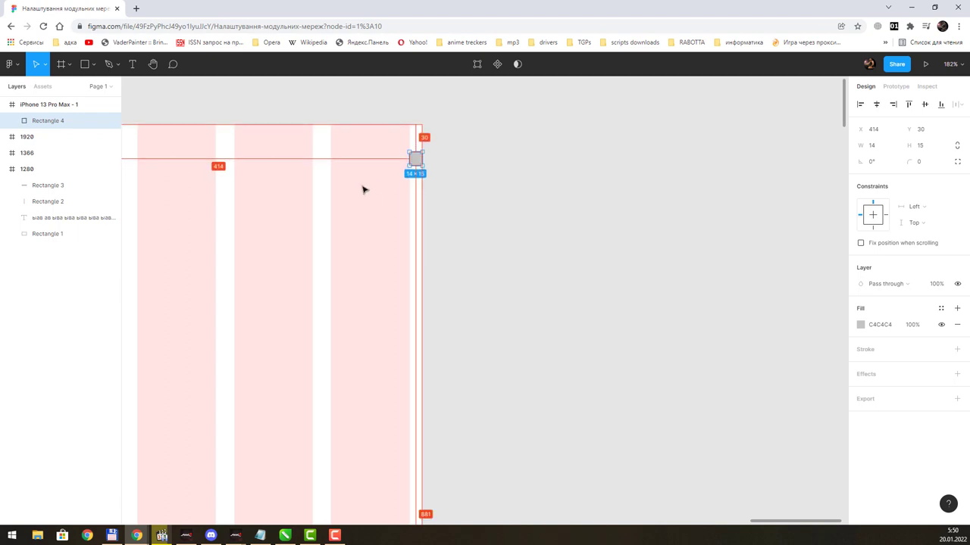
{"action": "scroll", "coordinate": [361, 188], "scroll_direction": "down", "scroll_amount": 1}
{"action": "scroll", "coordinate": [318, 199], "scroll_direction": "down", "scroll_amount": 2}
{"action": "scroll", "coordinate": [318, 199], "scroll_direction": "down", "scroll_amount": 2}
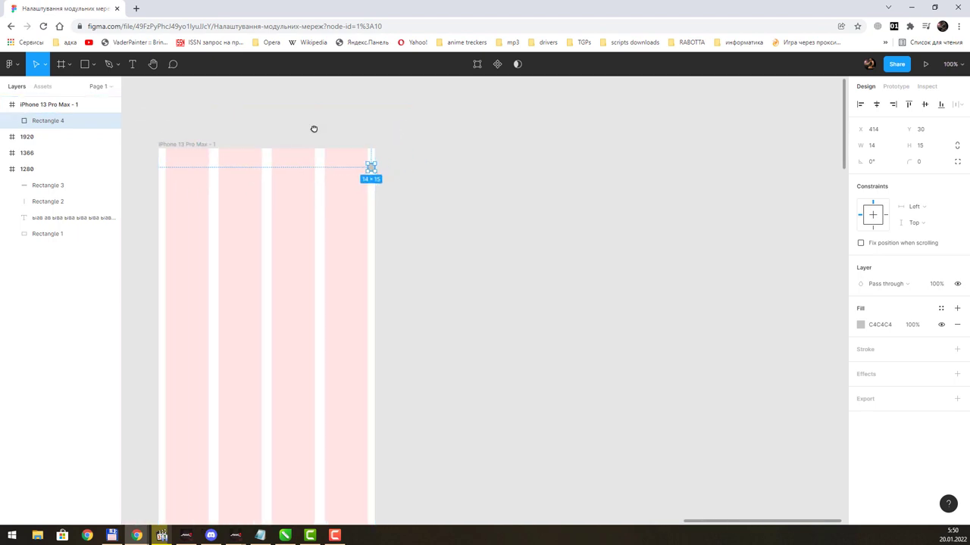
{"action": "left_click_drag", "start_coordinate": [314, 128], "coordinate": [383, 161]}
{"action": "scroll", "coordinate": [363, 205], "scroll_direction": "down", "scroll_amount": 3}
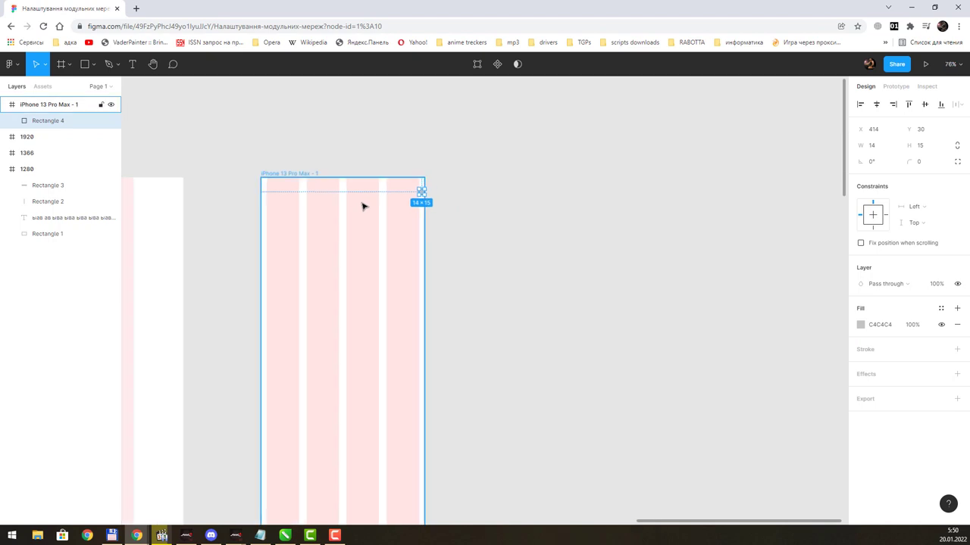
{"action": "left_click", "coordinate": [368, 250]}
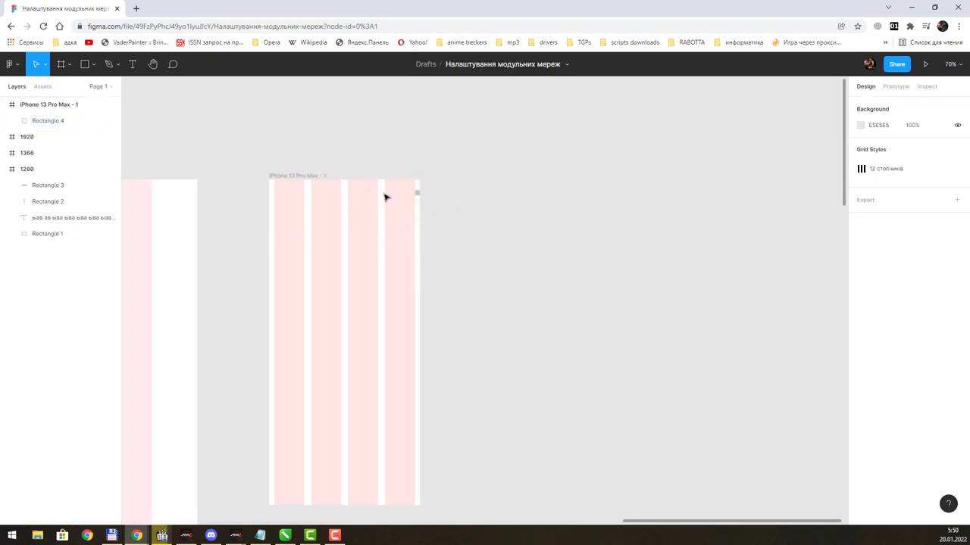
{"action": "left_click", "coordinate": [50, 106]}
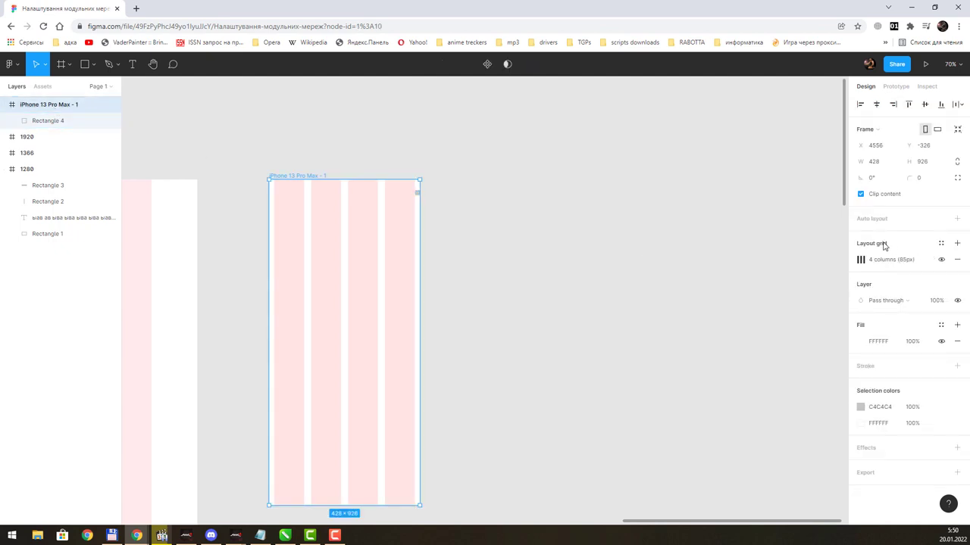
Step: Create a grid style named '4 стовпчики адапт' from the iPhone frame's 4-column grid
{"action": "left_click", "coordinate": [941, 244]}
{"action": "left_click", "coordinate": [953, 261]}
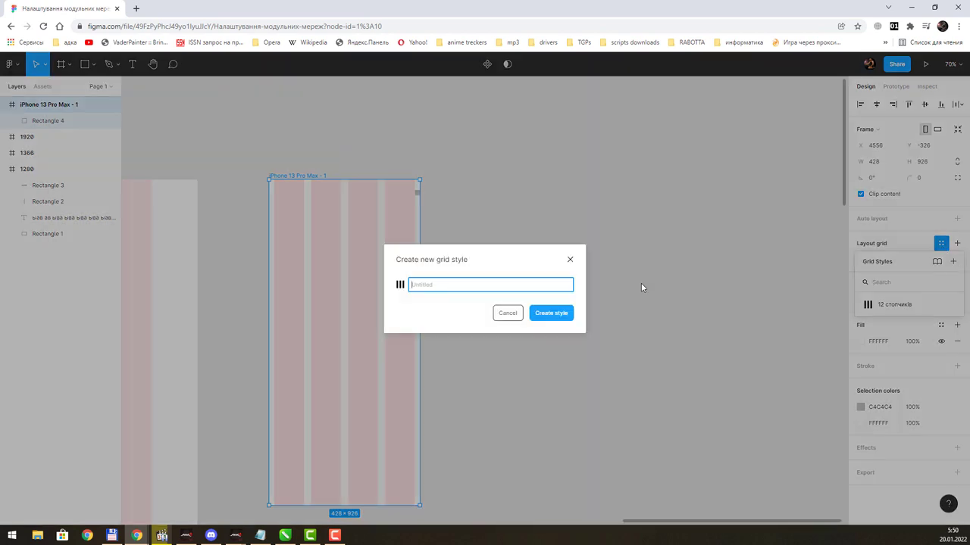
{"action": "type", "text": "4"}
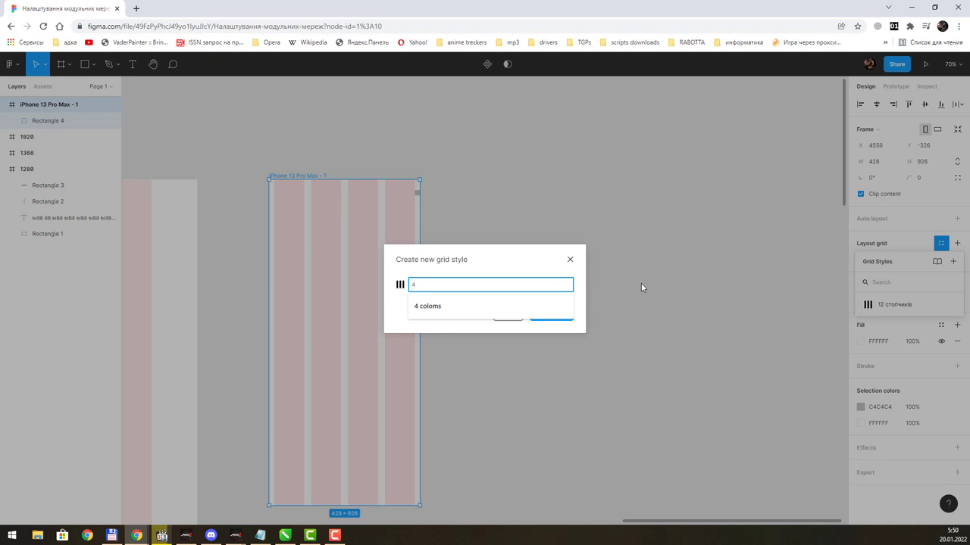
{"action": "type", "text": " стовпчики"}
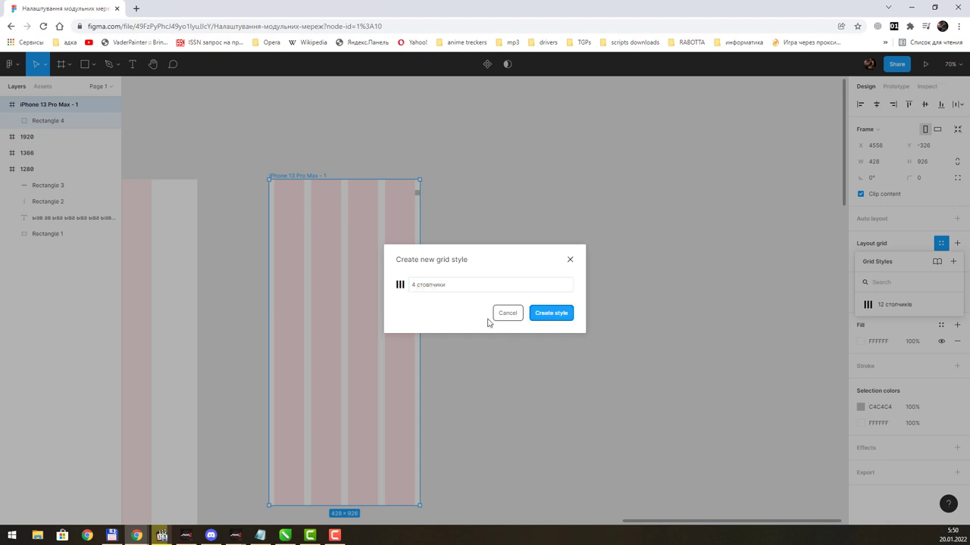
{"action": "left_click", "coordinate": [469, 284]}
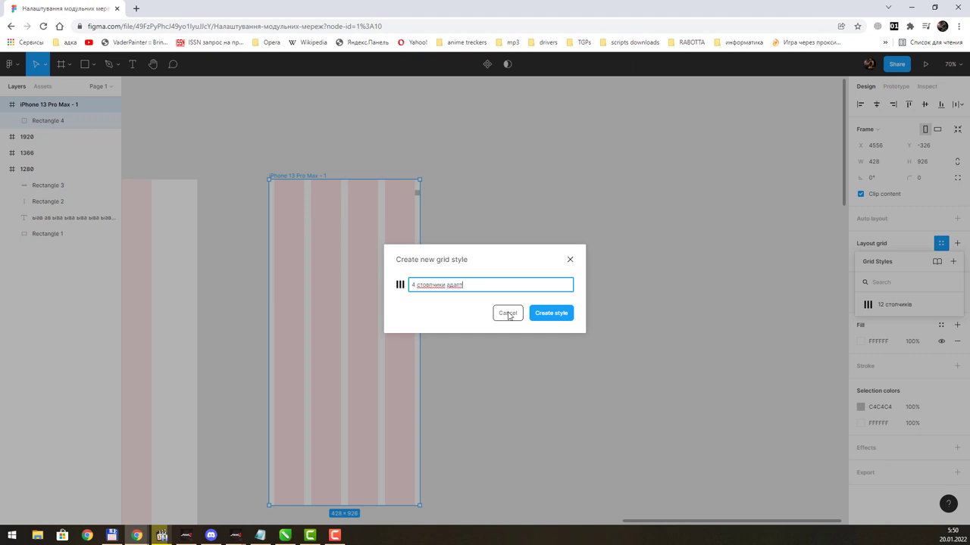
{"action": "left_click", "coordinate": [551, 313]}
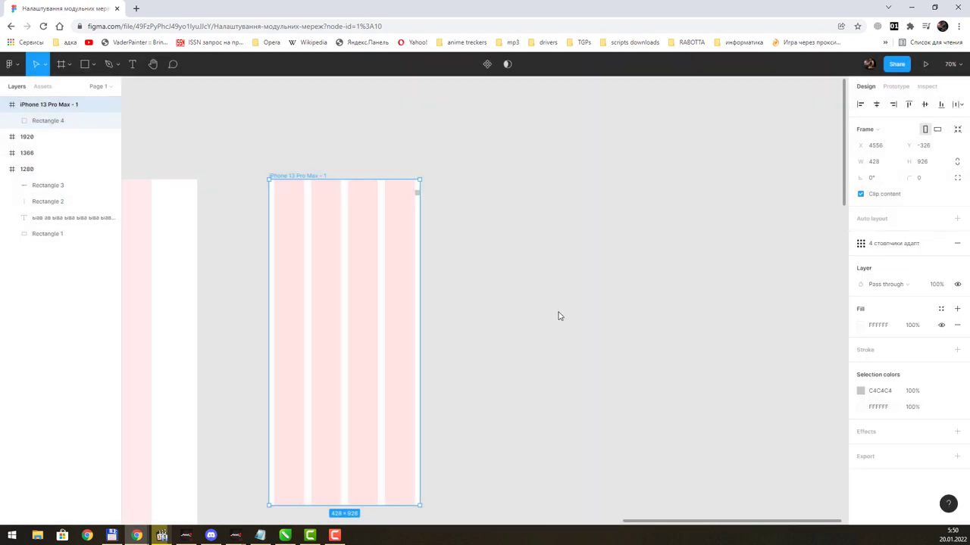
{"action": "left_click", "coordinate": [491, 218]}
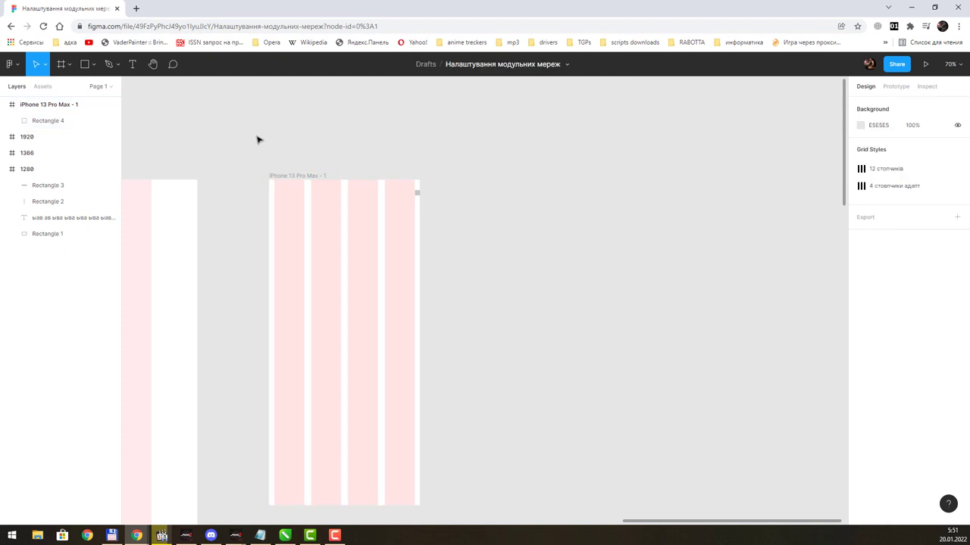
Step: Add a 360×640 Android Small frame and place it right of the iPhone frame
{"action": "left_click", "coordinate": [68, 68]}
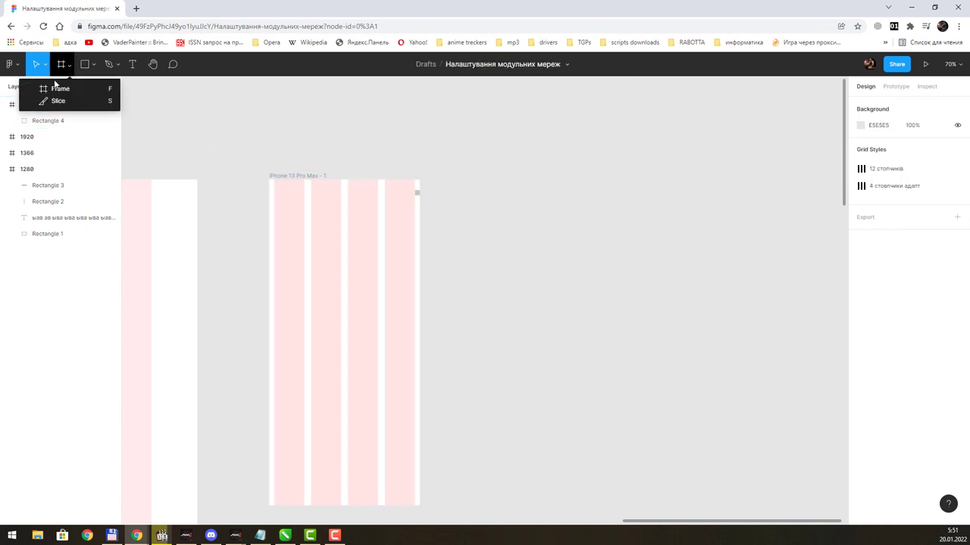
{"action": "left_click", "coordinate": [59, 89]}
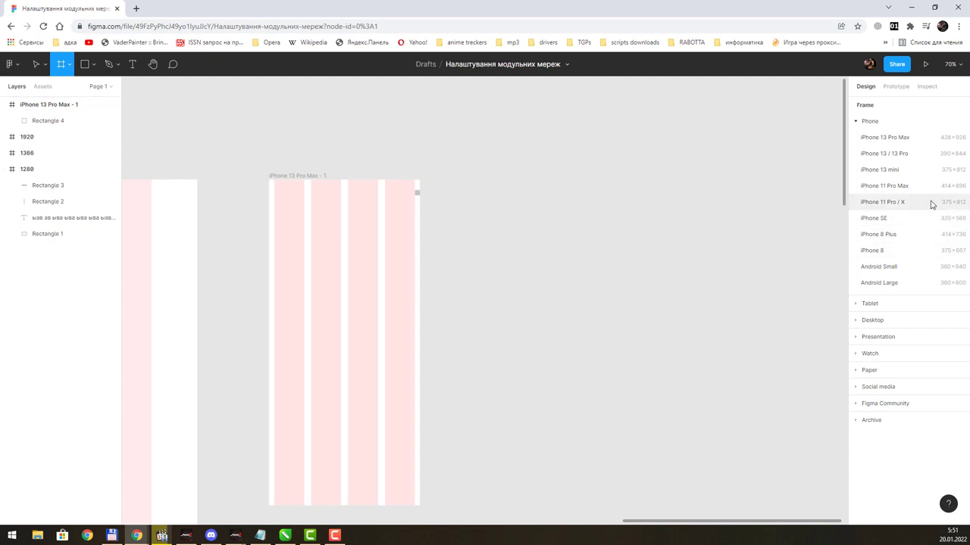
{"action": "left_click", "coordinate": [895, 274]}
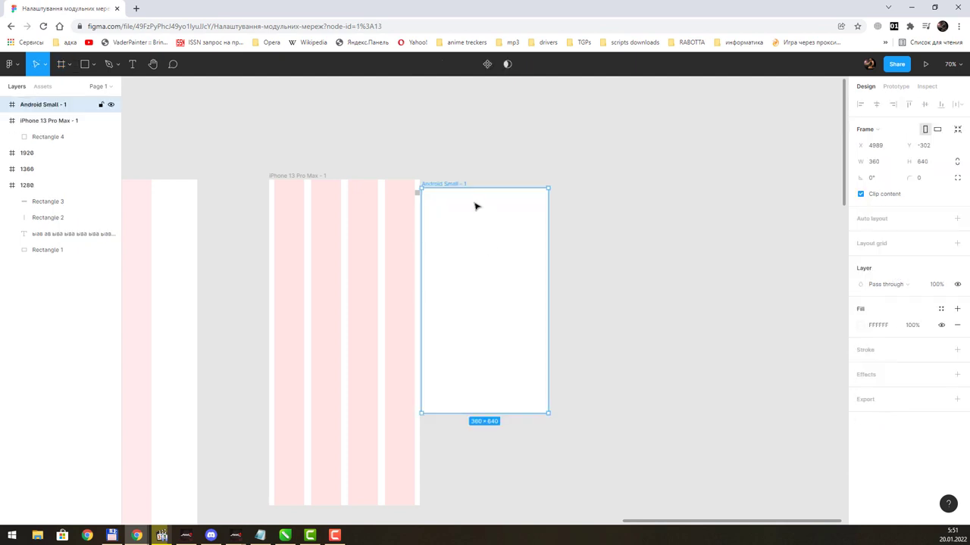
{"action": "mouse_move", "coordinate": [493, 201]}
{"action": "left_mouse_down"}
{"action": "mouse_move", "coordinate": [503, 199]}
{"action": "mouse_move", "coordinate": [496, 206]}
{"action": "left_mouse_up"}
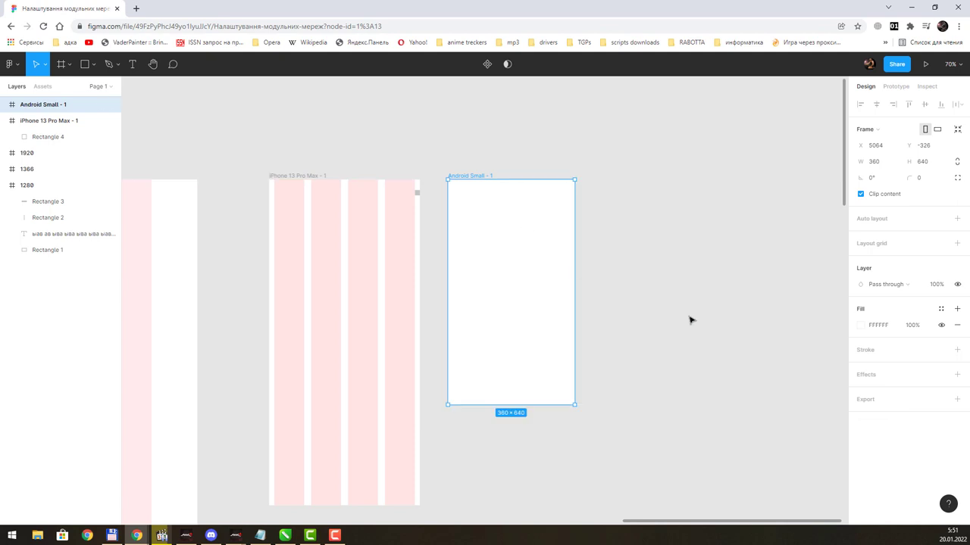
{"action": "left_click", "coordinate": [941, 243]}
{"action": "mouse_move", "coordinate": [903, 320]}
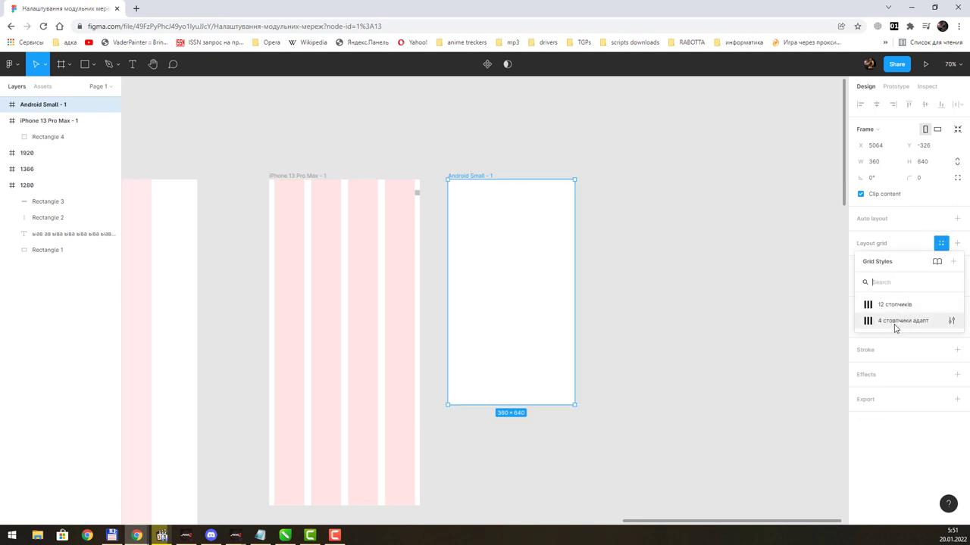
Step: Apply the '4 стовпчики адапт' grid to the Android frame, detach it, and set a 10 px gutter
{"action": "left_click", "coordinate": [893, 321]}
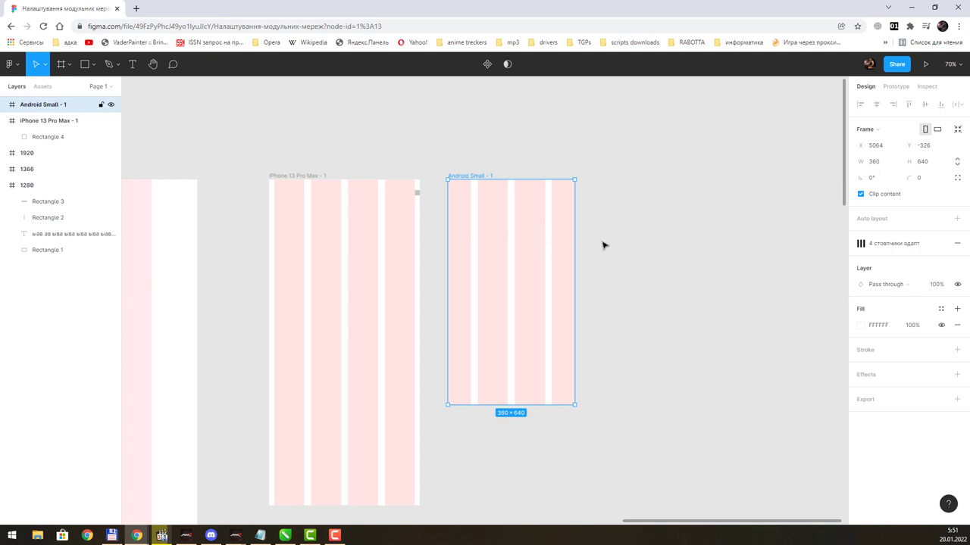
{"action": "mouse_move", "coordinate": [902, 243]}
{"action": "left_click", "coordinate": [942, 247]}
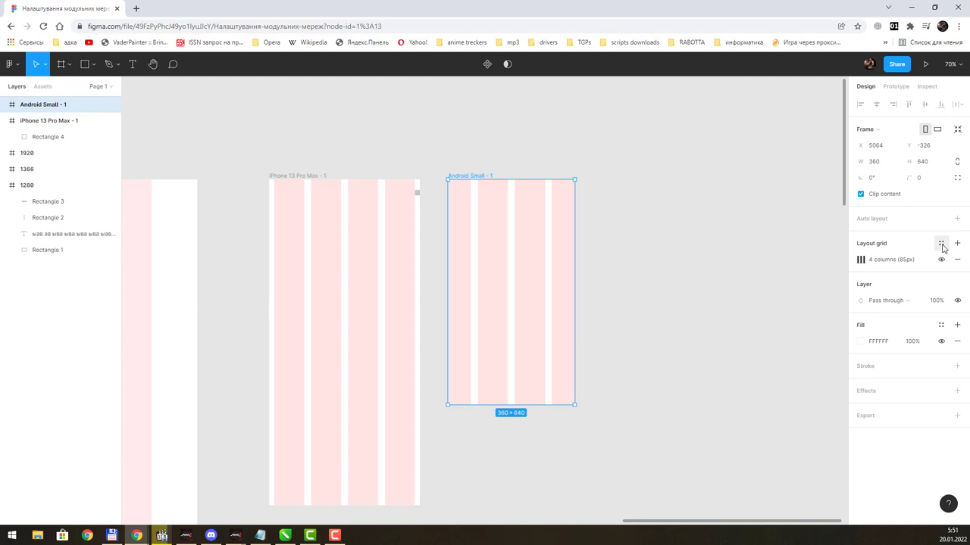
{"action": "left_click", "coordinate": [861, 259]}
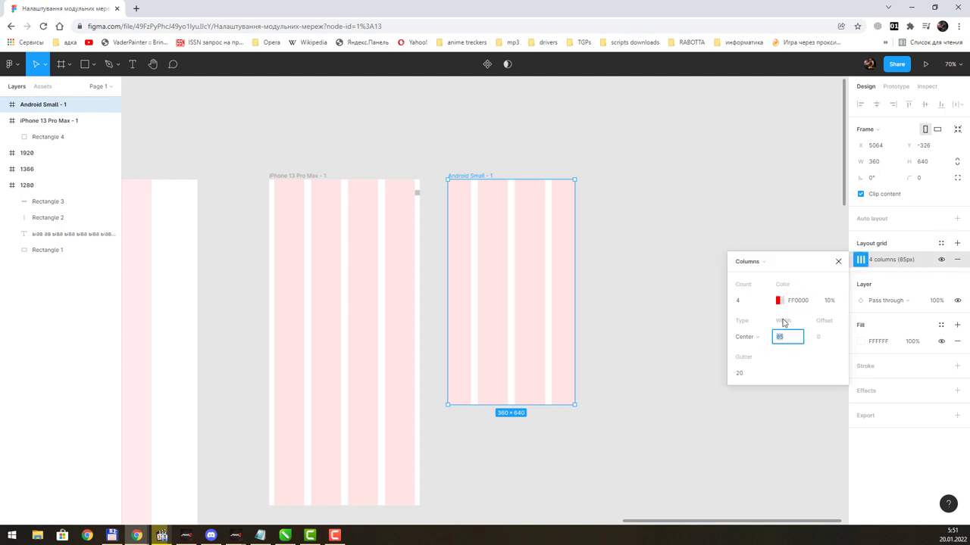
{"action": "left_click_drag", "start_coordinate": [773, 343], "coordinate": [755, 336]}
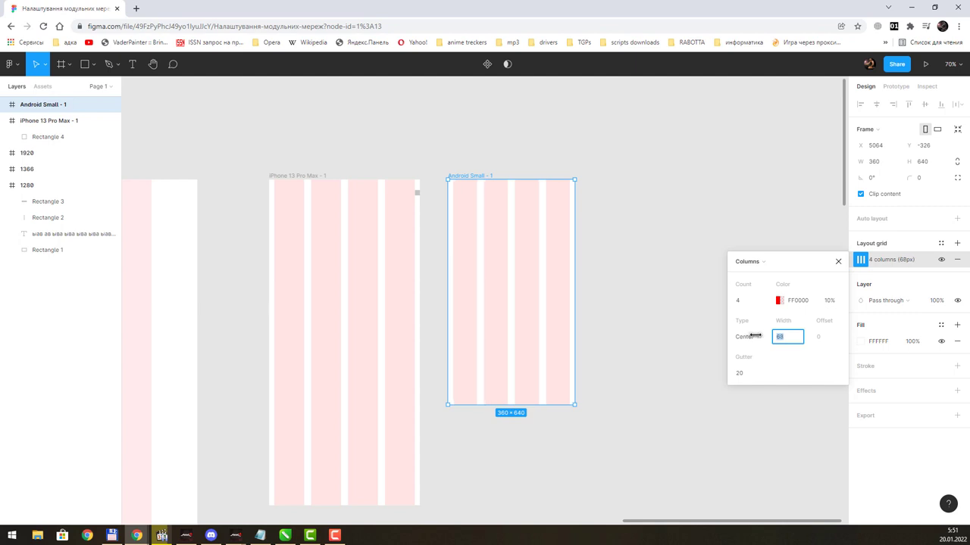
{"action": "left_click", "coordinate": [742, 377]}
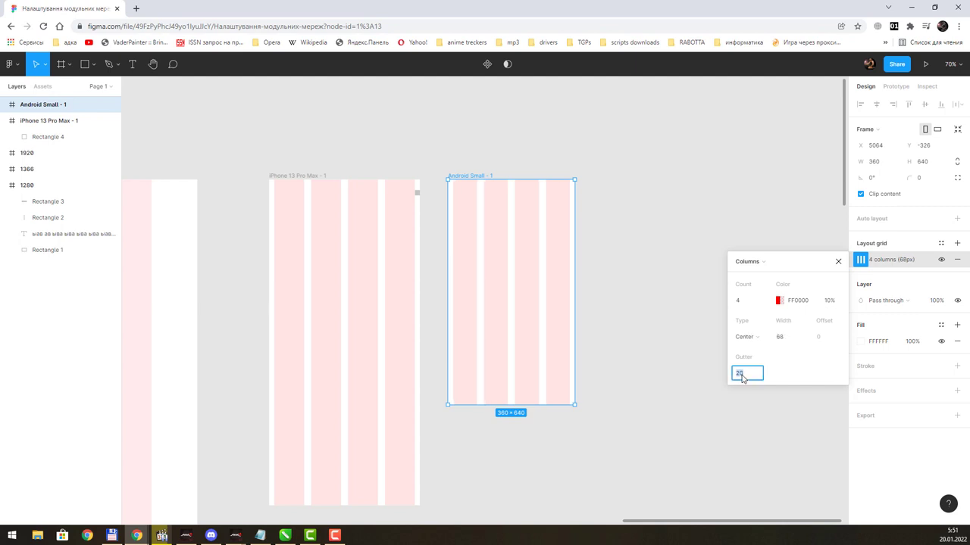
{"action": "type", "text": "10"}
{"action": "key", "text": "Return"}
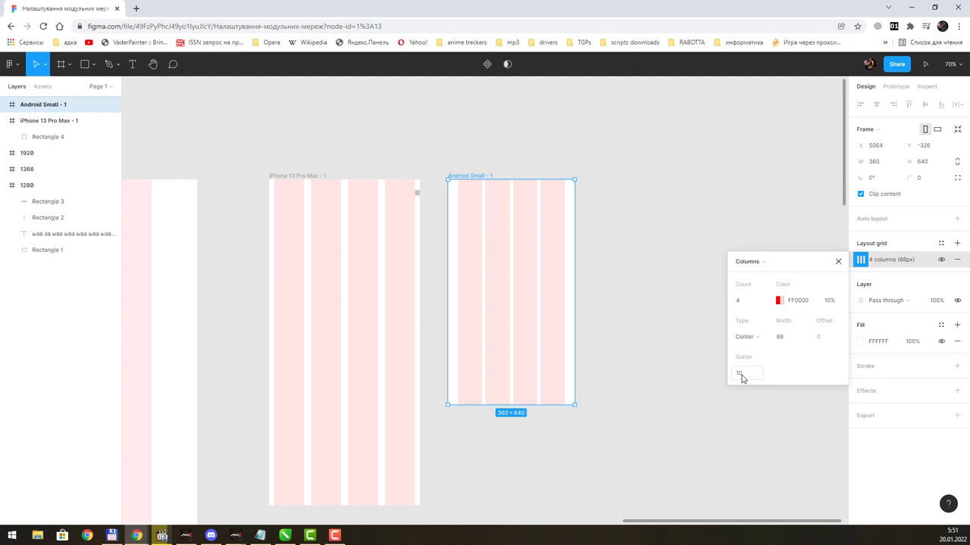
{"action": "left_click", "coordinate": [406, 208]}
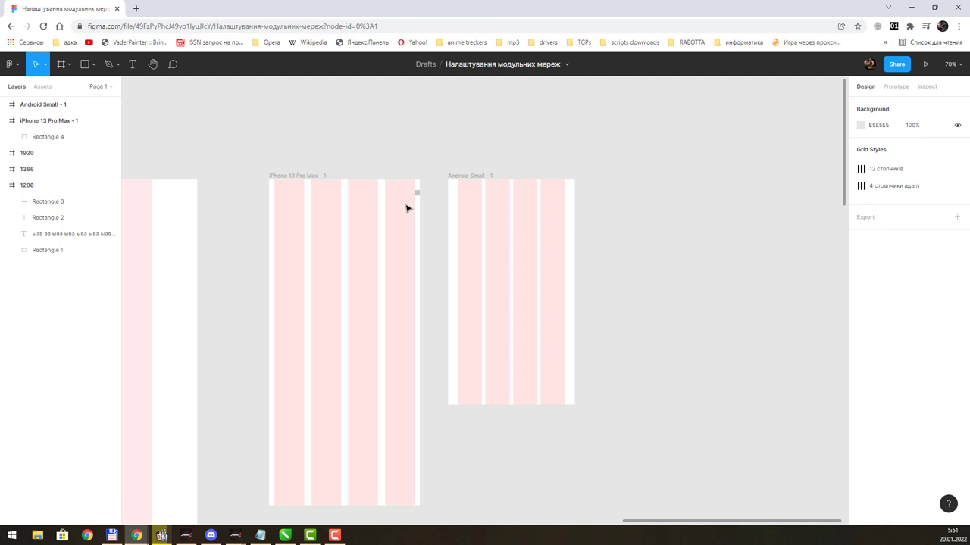
Step: Compare with the iPhone frame and set the Android grid columns to 76 px wide
{"action": "left_click", "coordinate": [459, 199]}
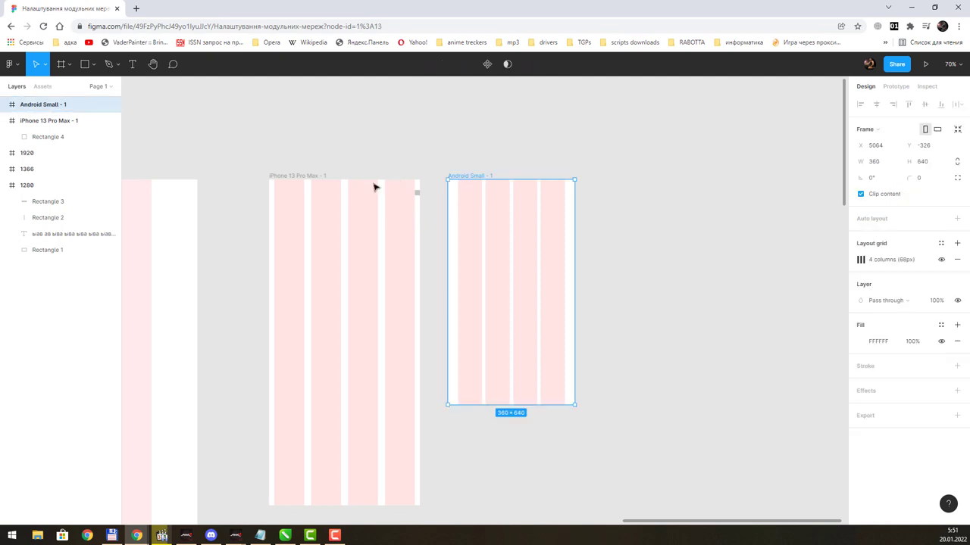
{"action": "left_click", "coordinate": [47, 120]}
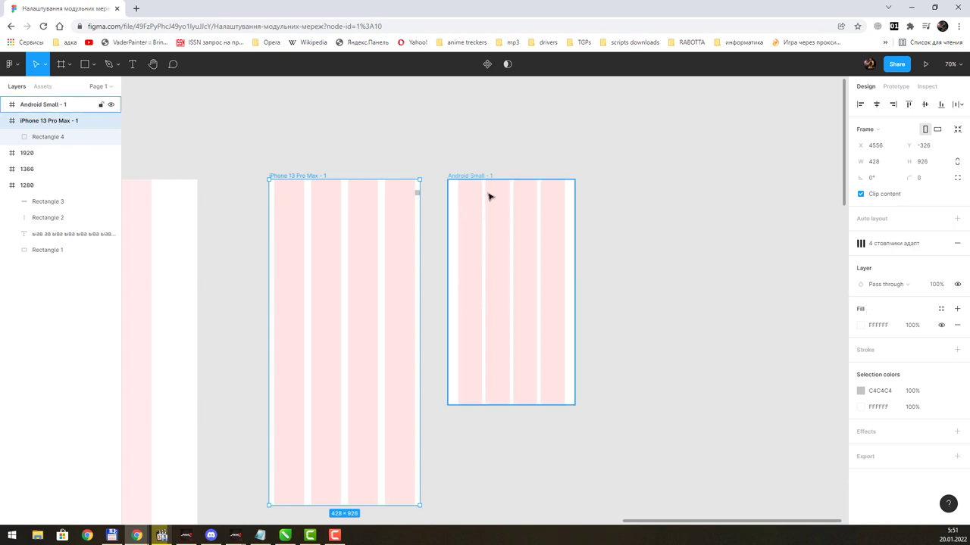
{"action": "left_click", "coordinate": [62, 106]}
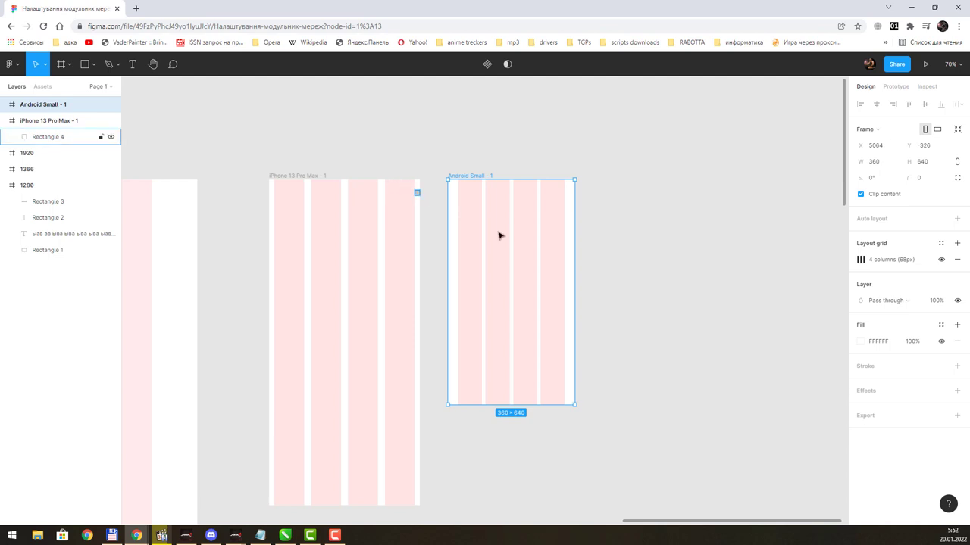
{"action": "left_click", "coordinate": [860, 260]}
{"action": "left_click", "coordinate": [784, 340]}
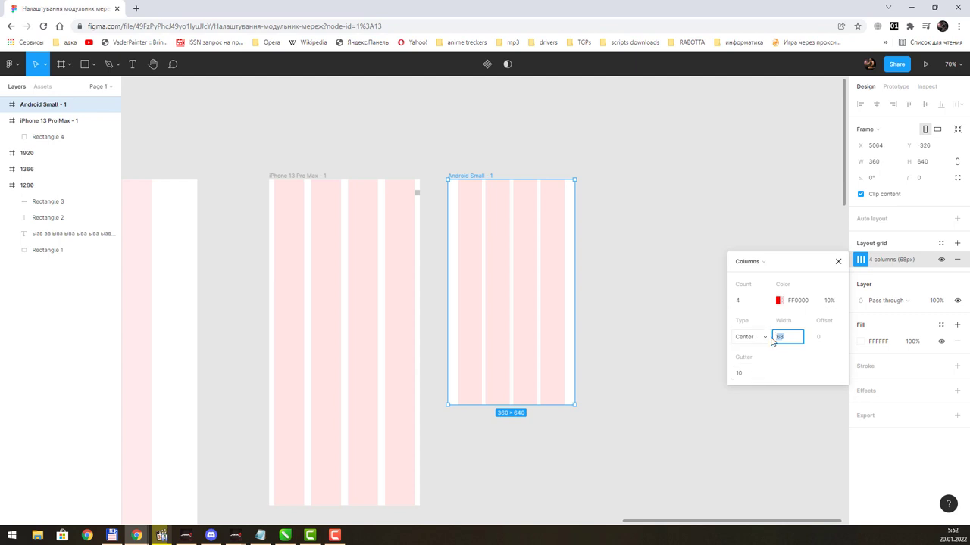
{"action": "left_click_drag", "start_coordinate": [773, 338], "coordinate": [780, 338]}
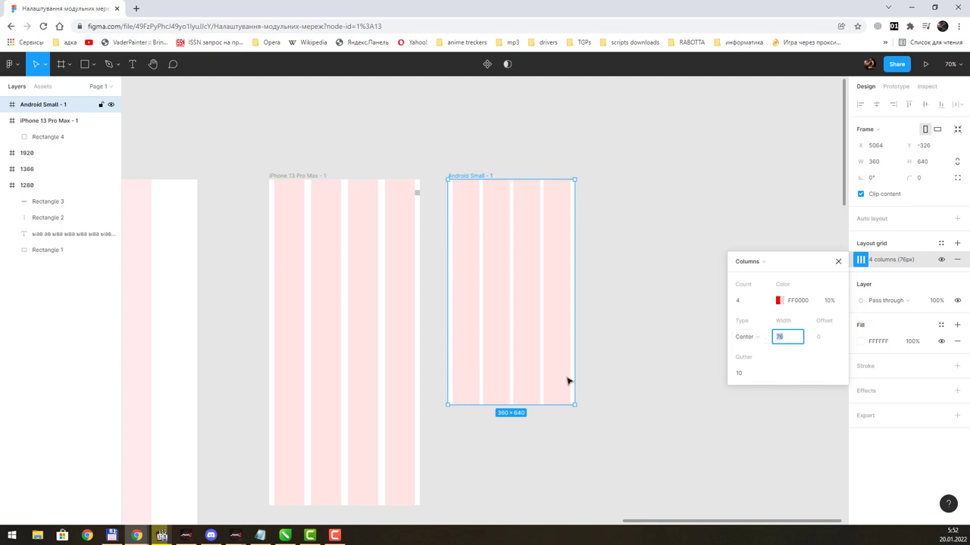
{"action": "mouse_move", "coordinate": [648, 200]}
{"action": "left_mouse_down"}
{"action": "mouse_move", "coordinate": [576, 185]}
{"action": "mouse_move", "coordinate": [550, 192]}
{"action": "left_mouse_up"}
{"action": "left_click", "coordinate": [565, 197]}
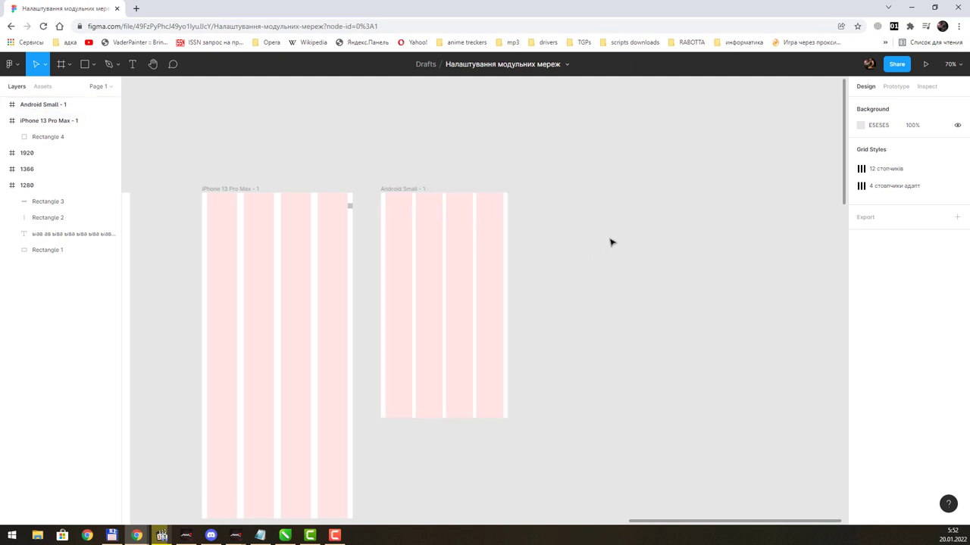
Step: Draw grey blocks in the Android frame: three 162 × 88 and one full-width 347 × 88
{"action": "scroll", "coordinate": [477, 218], "scroll_direction": "up", "scroll_amount": 1}
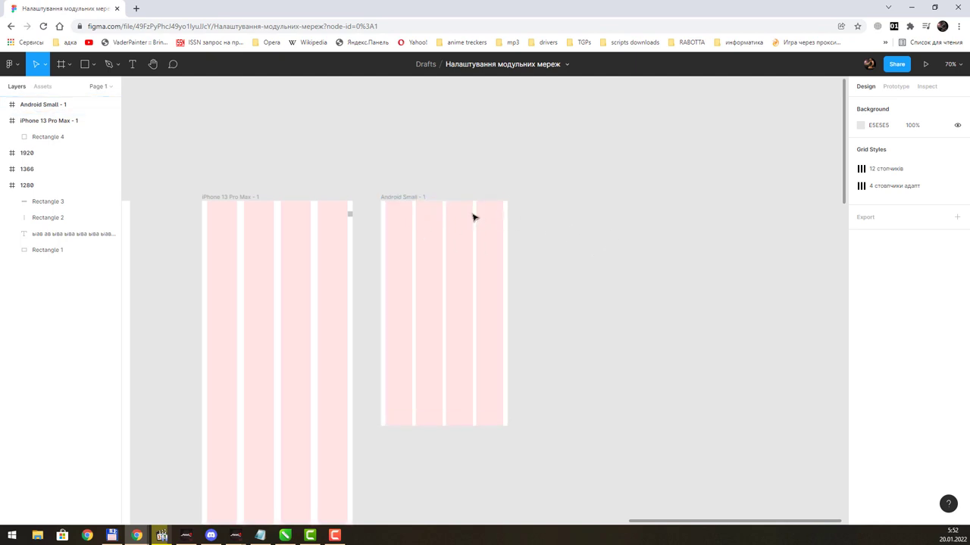
{"action": "scroll", "coordinate": [479, 244], "scroll_direction": "up", "scroll_amount": 1}
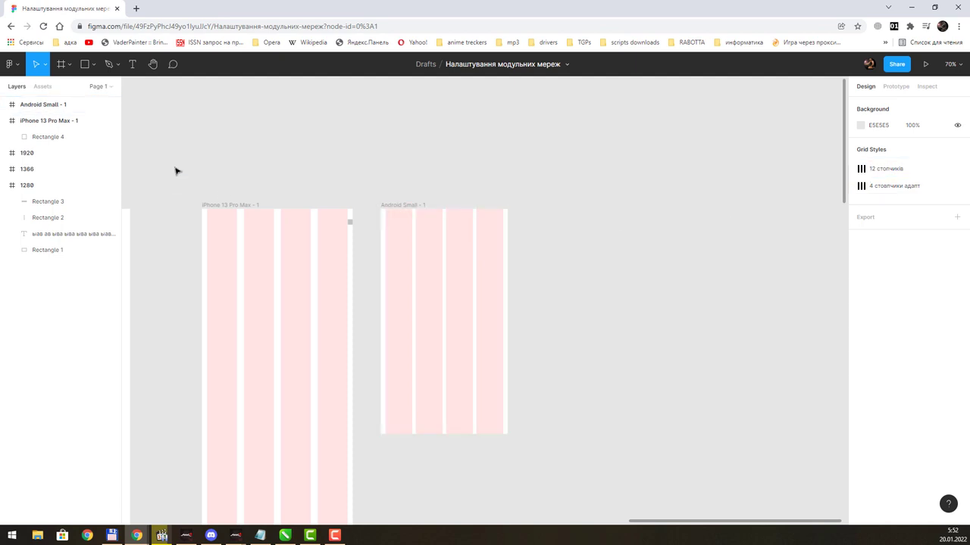
{"action": "left_click", "coordinate": [85, 65]}
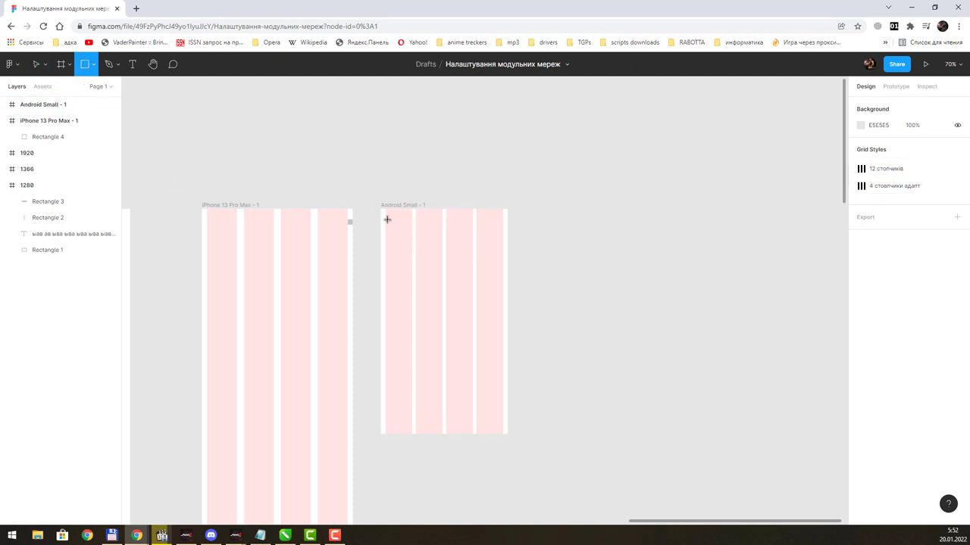
{"action": "mouse_move", "coordinate": [387, 219]}
{"action": "left_mouse_down"}
{"action": "mouse_move", "coordinate": [435, 250]}
{"action": "mouse_move", "coordinate": [487, 241]}
{"action": "mouse_move", "coordinate": [478, 235]}
{"action": "mouse_move", "coordinate": [416, 277]}
{"action": "left_mouse_up"}
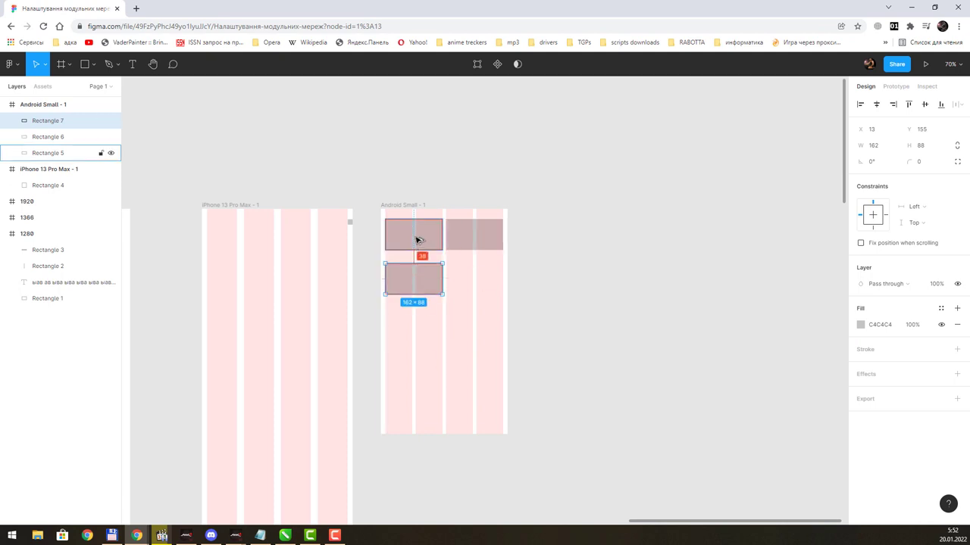
{"action": "mouse_move", "coordinate": [417, 240]}
{"action": "left_mouse_down"}
{"action": "mouse_move", "coordinate": [477, 282]}
{"action": "mouse_move", "coordinate": [408, 319]}
{"action": "mouse_move", "coordinate": [503, 318]}
{"action": "left_mouse_up"}
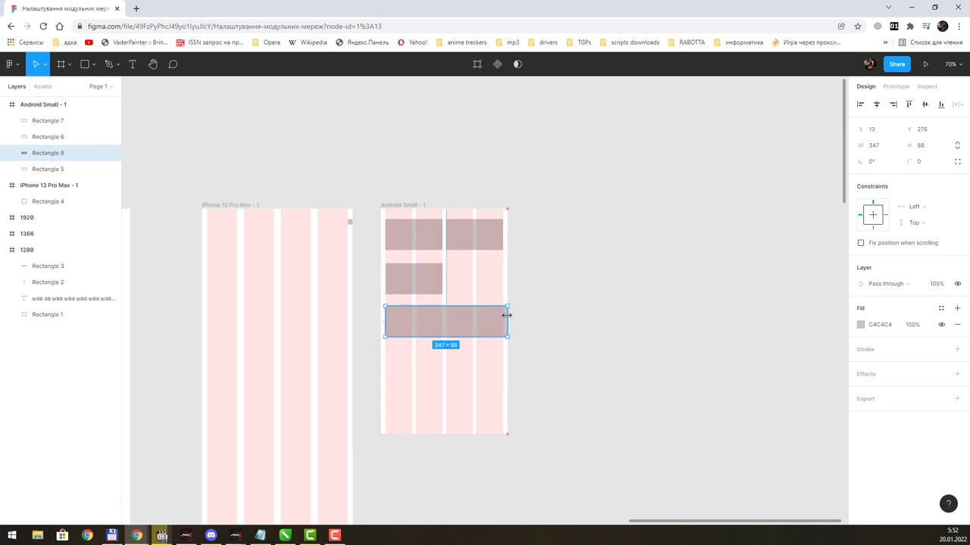
{"action": "left_click", "coordinate": [525, 265]}
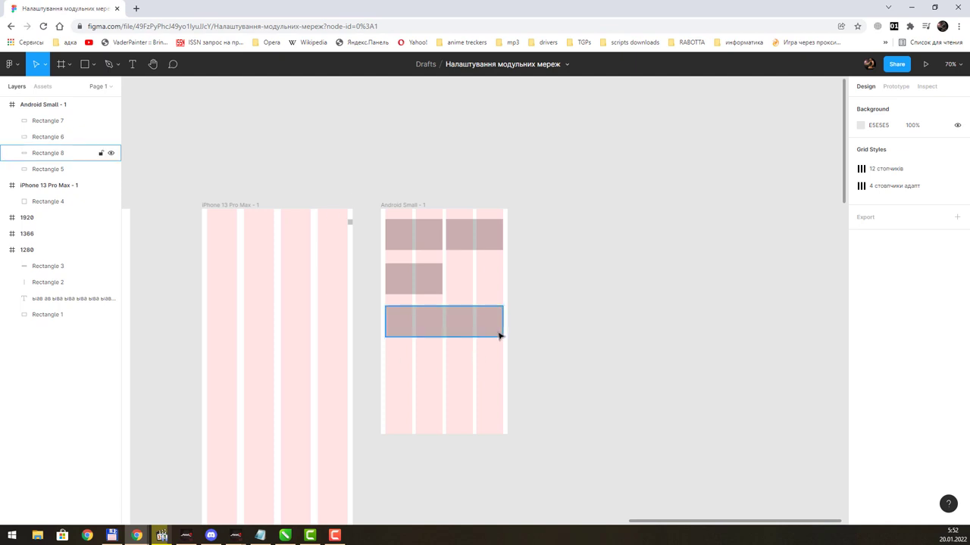
Step: Zoom out and pan across the canvas to review all desktop and mobile frames together
{"action": "left_click_drag", "start_coordinate": [511, 268], "coordinate": [591, 255]}
{"action": "scroll", "coordinate": [591, 254], "scroll_direction": "left", "scroll_amount": 1}
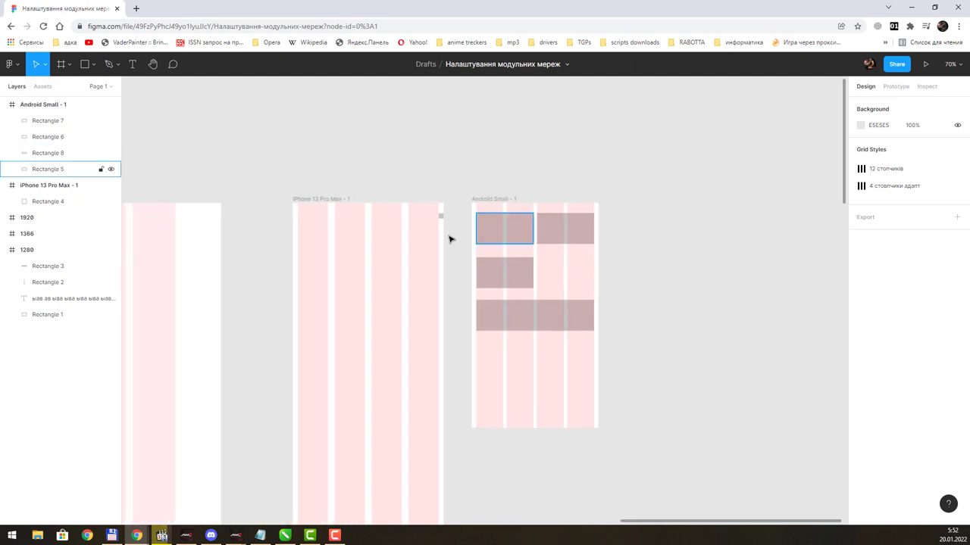
{"action": "scroll", "coordinate": [447, 238], "scroll_direction": "left", "scroll_amount": 5}
{"action": "scroll", "coordinate": [478, 204], "scroll_direction": "left", "scroll_amount": 2}
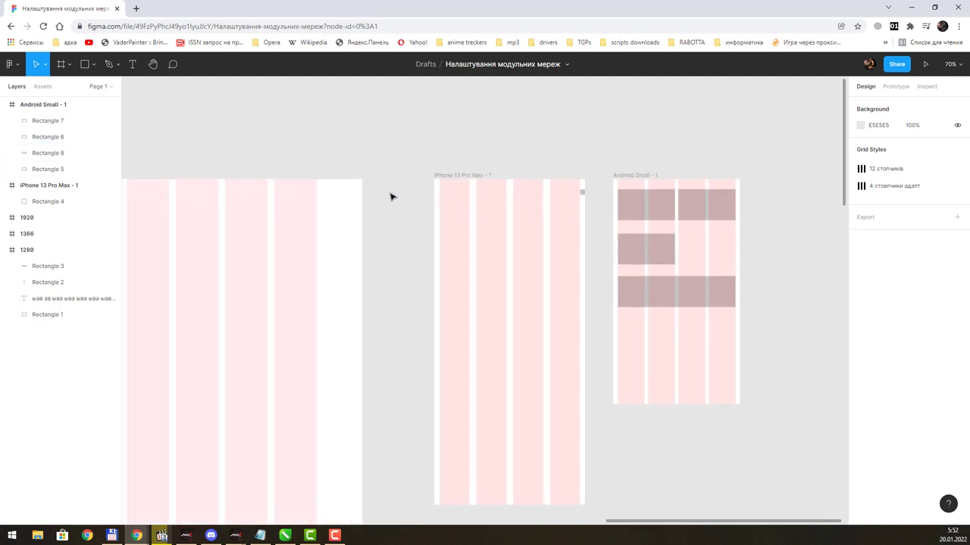
{"action": "scroll", "coordinate": [359, 201], "scroll_direction": "down", "scroll_amount": 1}
{"action": "scroll", "coordinate": [359, 200], "scroll_direction": "down", "scroll_amount": 1}
{"action": "scroll", "coordinate": [359, 200], "scroll_direction": "down", "scroll_amount": 2}
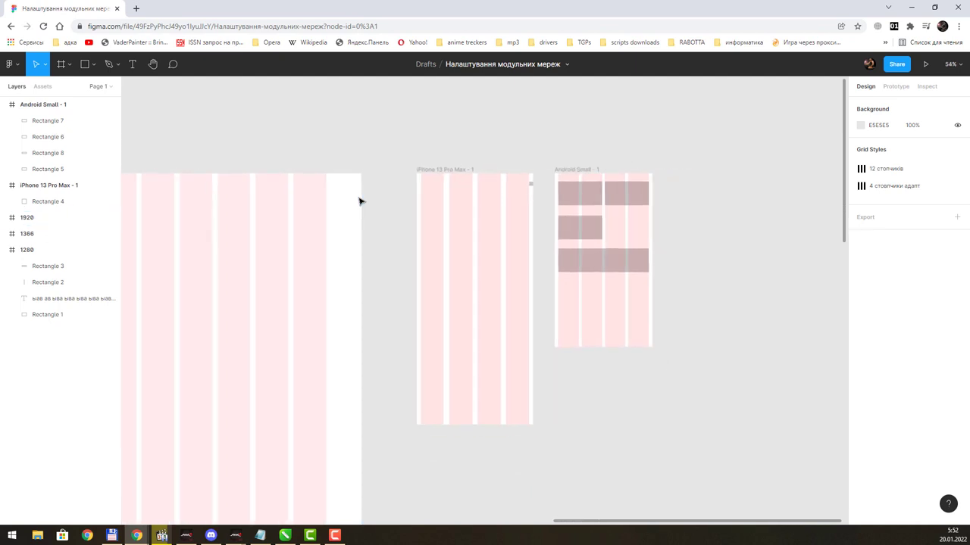
{"action": "scroll", "coordinate": [359, 200], "scroll_direction": "down", "scroll_amount": 4}
{"action": "scroll", "coordinate": [550, 180], "scroll_direction": "left", "scroll_amount": 2}
{"action": "scroll", "coordinate": [526, 195], "scroll_direction": "left", "scroll_amount": 2}
{"action": "scroll", "coordinate": [524, 194], "scroll_direction": "down", "scroll_amount": 2}
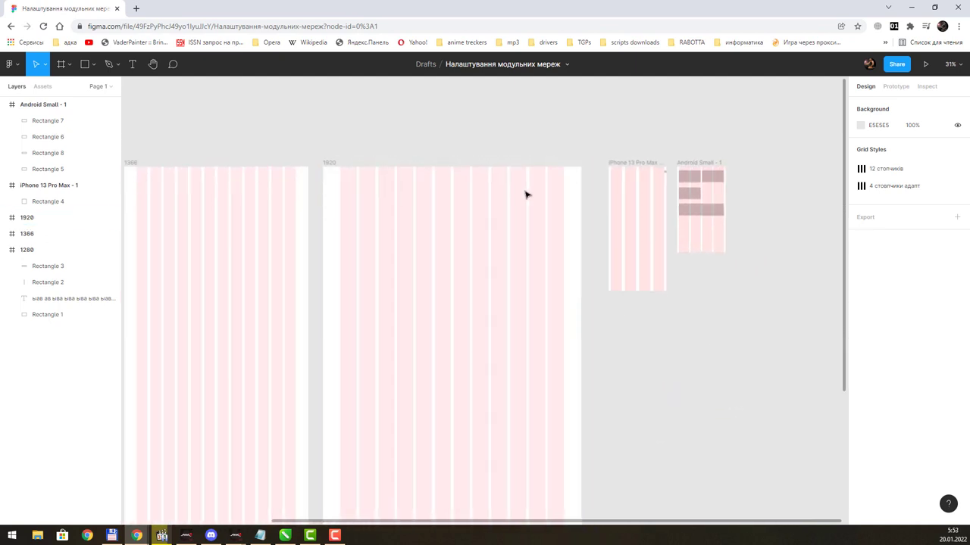
{"action": "scroll", "coordinate": [523, 195], "scroll_direction": "down", "scroll_amount": 1}
{"action": "scroll", "coordinate": [524, 195], "scroll_direction": "down", "scroll_amount": 1}
{"action": "mouse_move", "coordinate": [402, 180]}
{"action": "left_mouse_down"}
{"action": "mouse_move", "coordinate": [591, 143]}
{"action": "mouse_move", "coordinate": [499, 136]}
{"action": "left_mouse_up"}
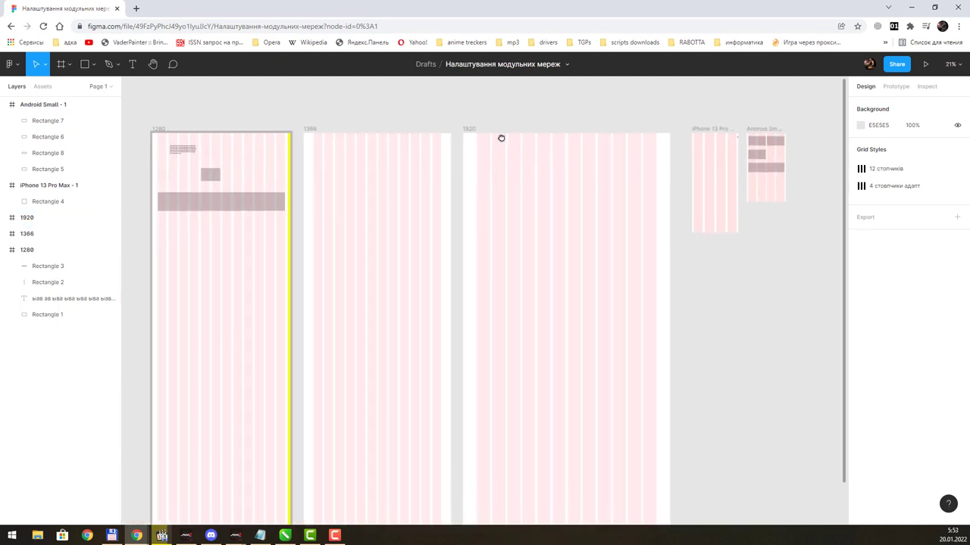
{"action": "left_click_drag", "start_coordinate": [773, 184], "coordinate": [694, 194]}
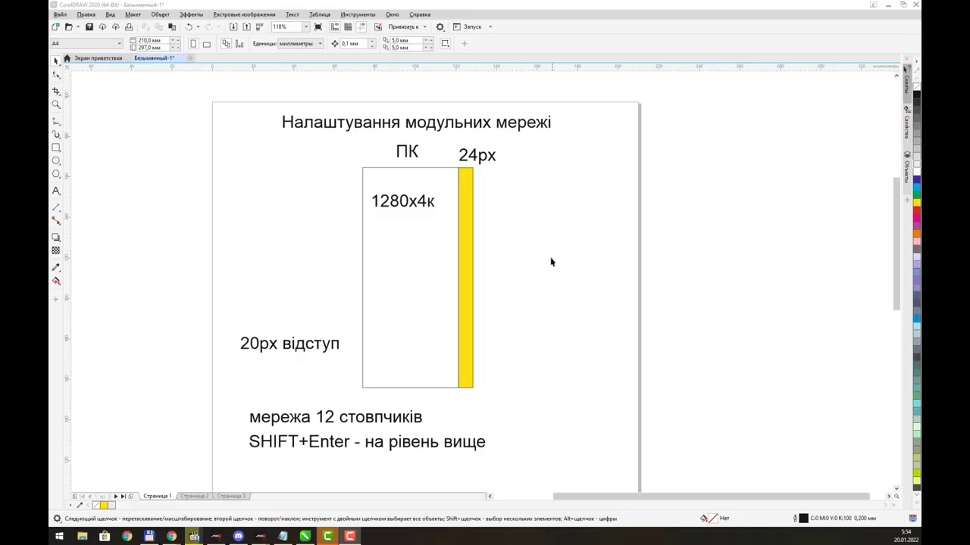
Step: Pan the notes page, then go to page 2 with the 1920x4к layout sketch
{"action": "key", "text": "h"}
{"action": "left_click_drag", "start_coordinate": [556, 238], "coordinate": [524, 215]}
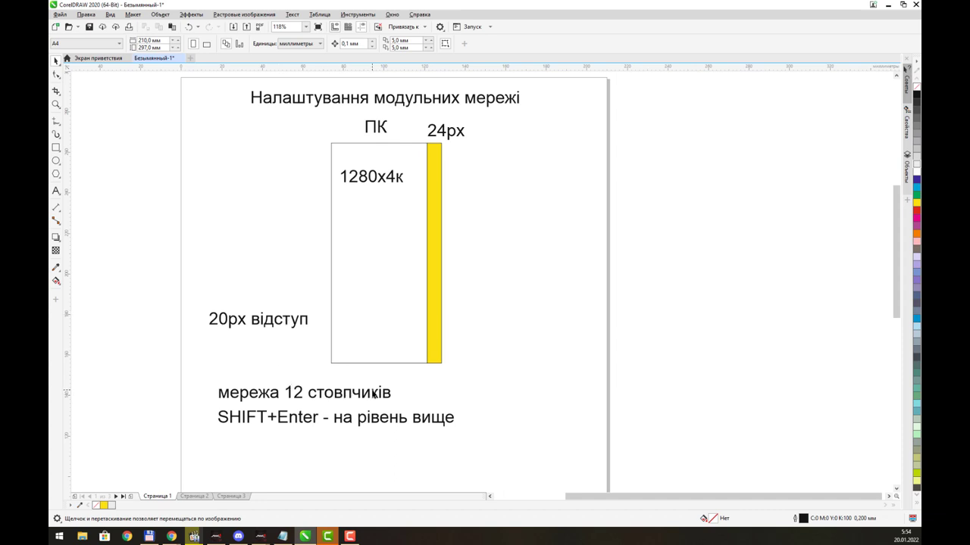
{"action": "left_click", "coordinate": [200, 497]}
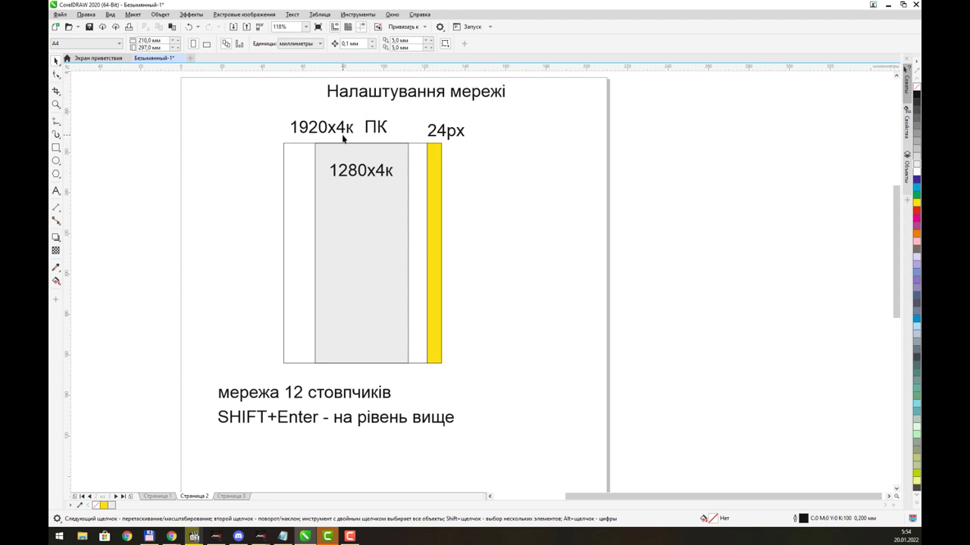
Step: Go to notes page 3 showing the 1366x4к layout sketch
{"action": "left_click", "coordinate": [233, 499]}
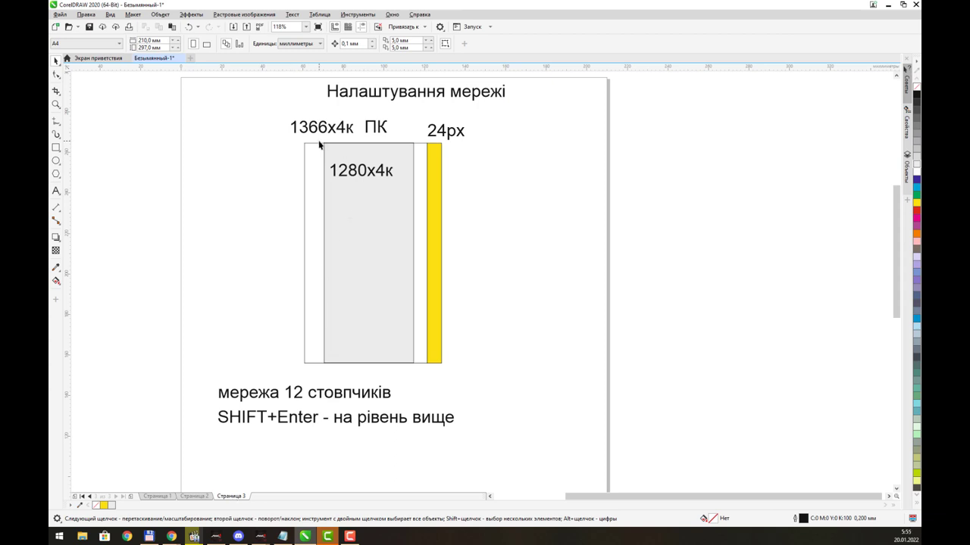